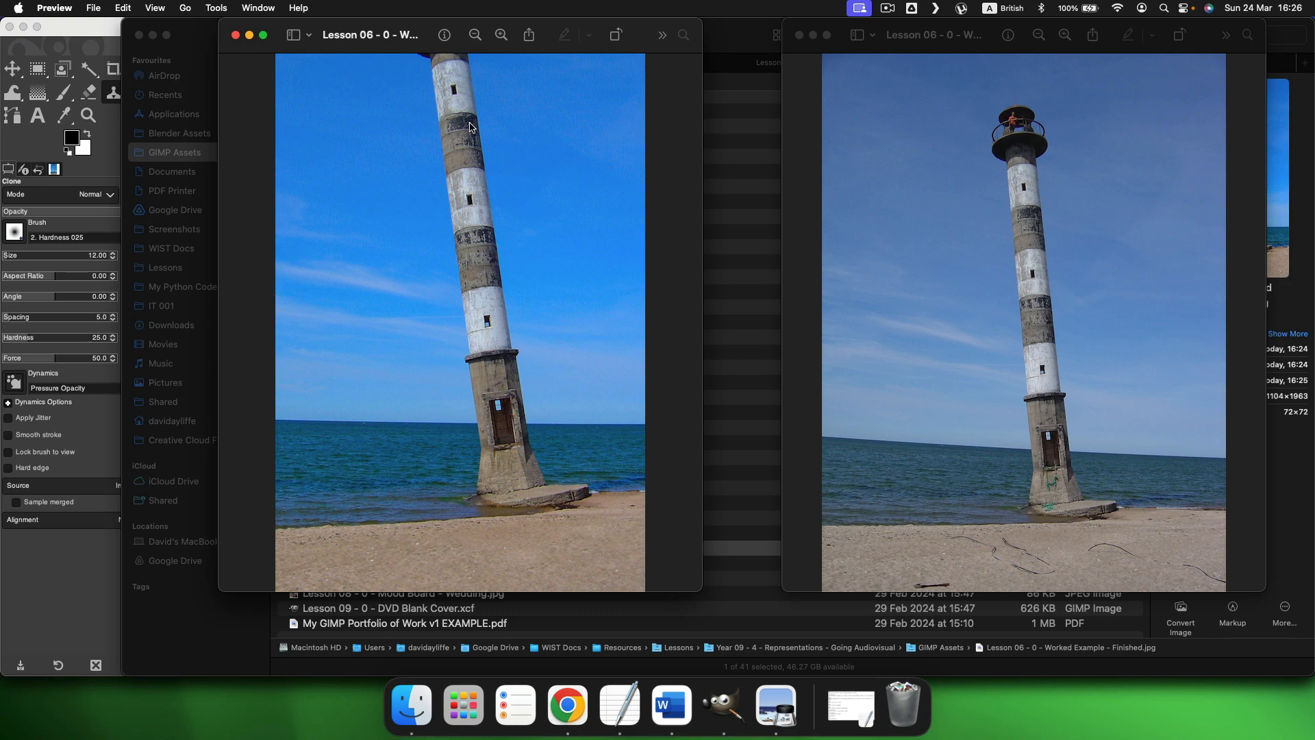
# Step: Arrange the original and finished lighthouse images side by side for comparison
pyautogui.moveTo(273, 28); pyautogui.dragTo(1013, 150)
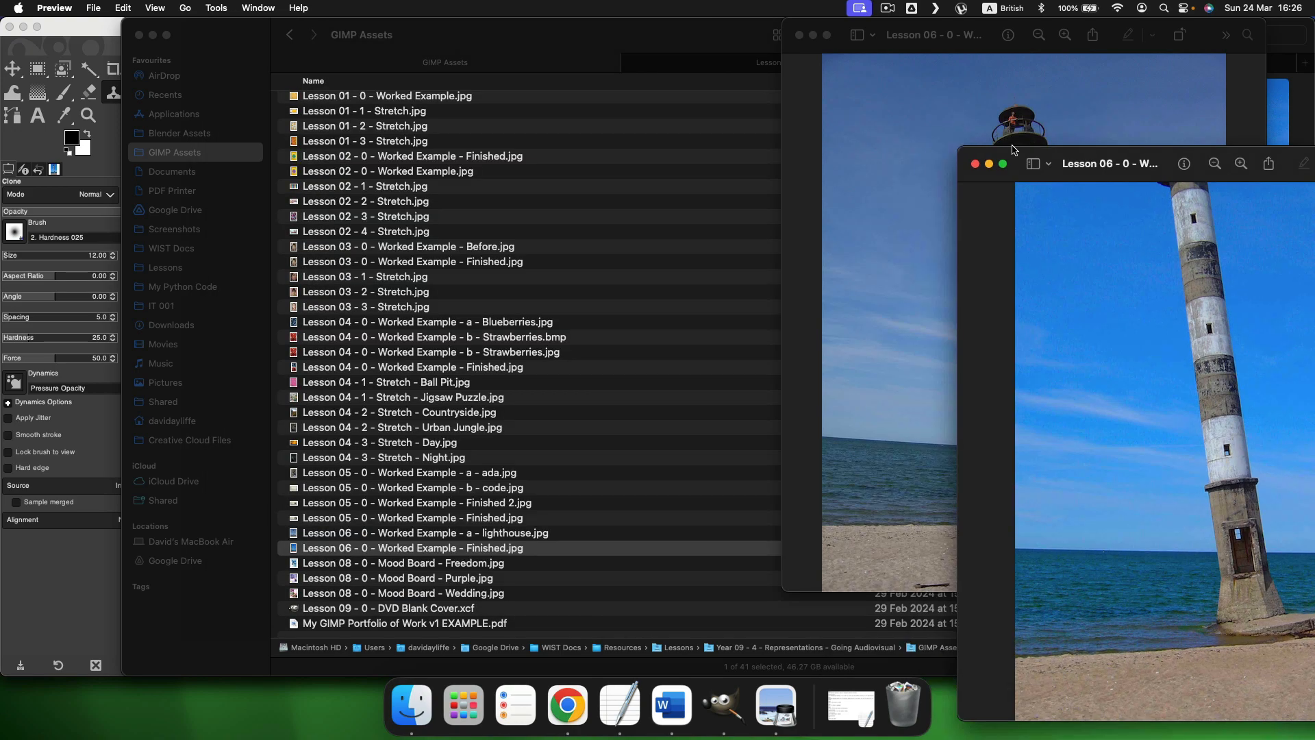
pyautogui.moveTo(841, 34); pyautogui.dragTo(115, 34)
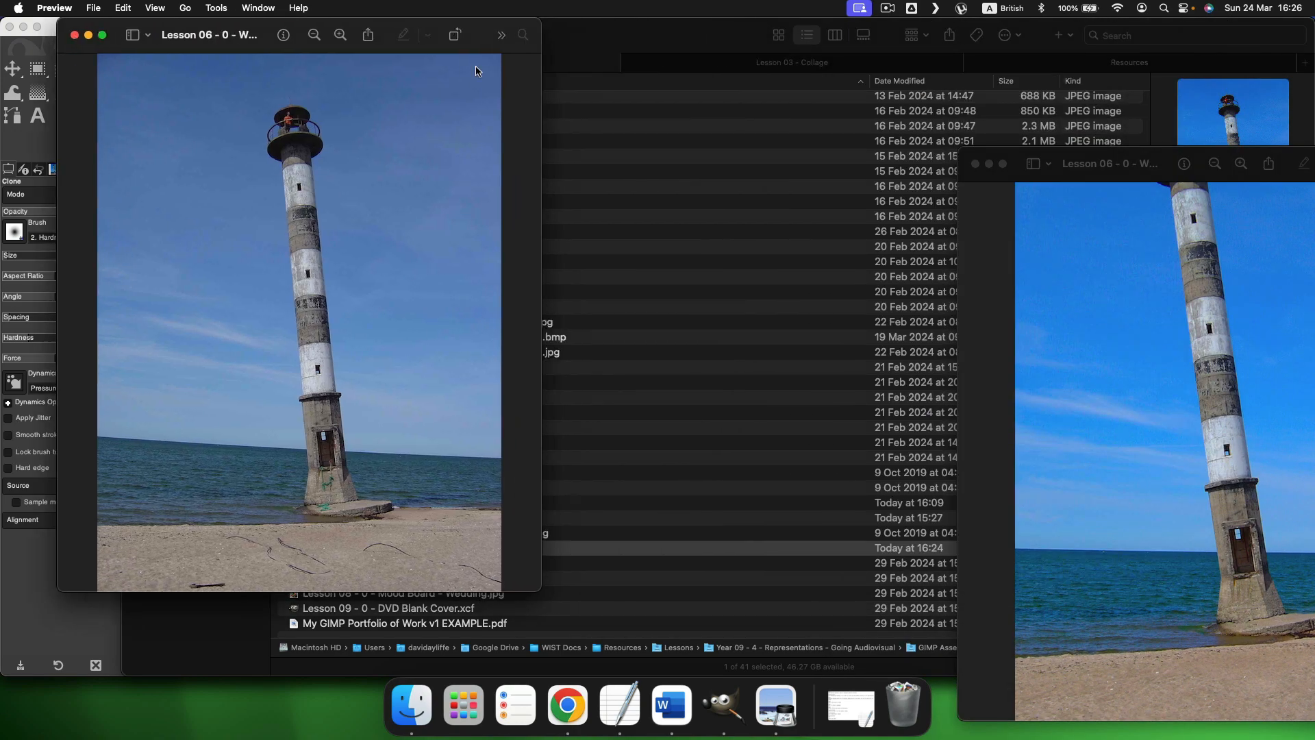
pyautogui.moveTo(1016, 159); pyautogui.dragTo(675, 50)
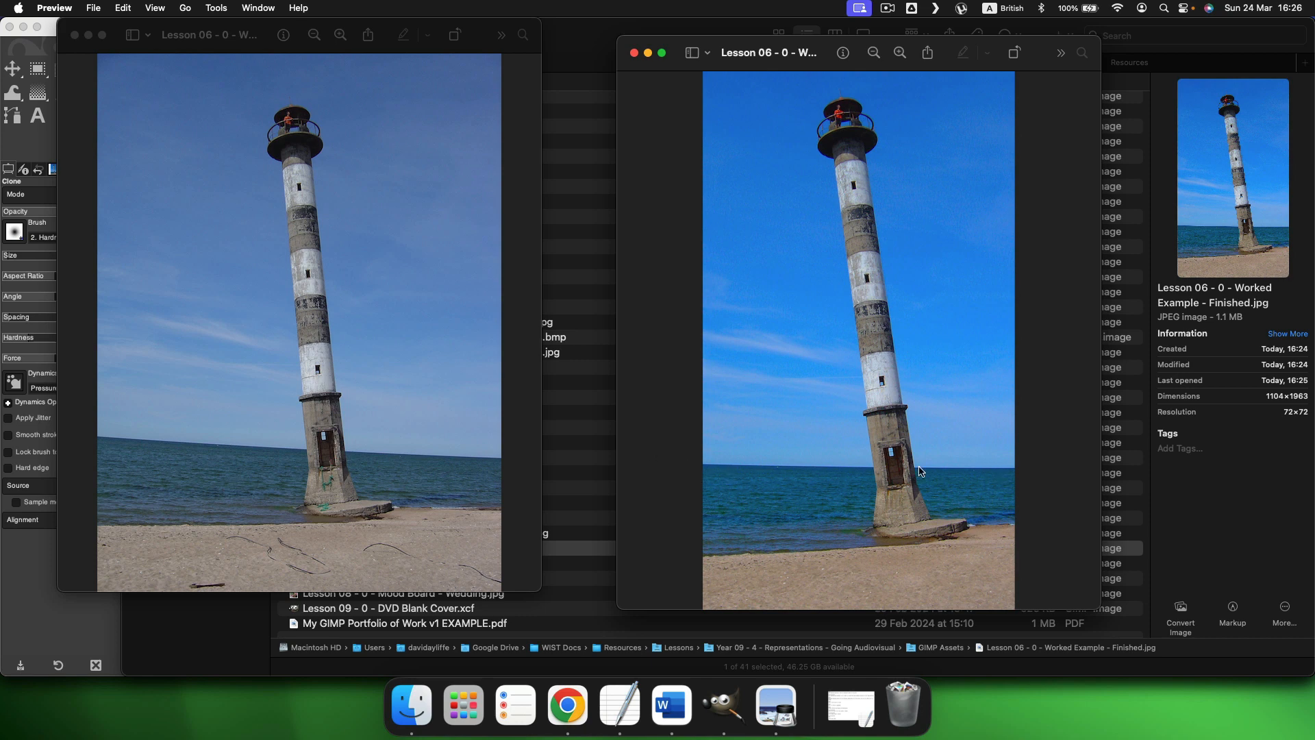
# Step: Compare the tower base, horizon and beach in the original and finished images, and close the image viewer
pyautogui.click(327, 492)
pyautogui.scroll(5, 324, 467)
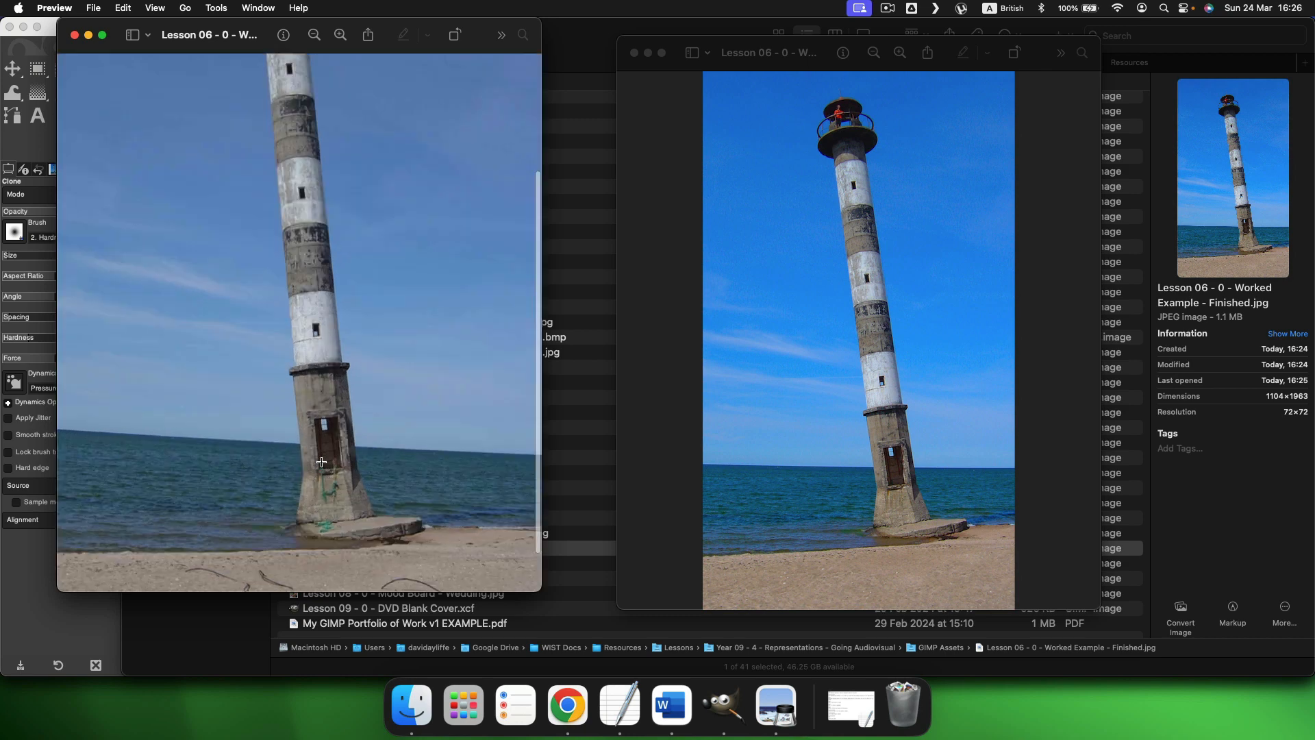
pyautogui.scroll(-2, 322, 464)
pyautogui.scroll(-3, 321, 463)
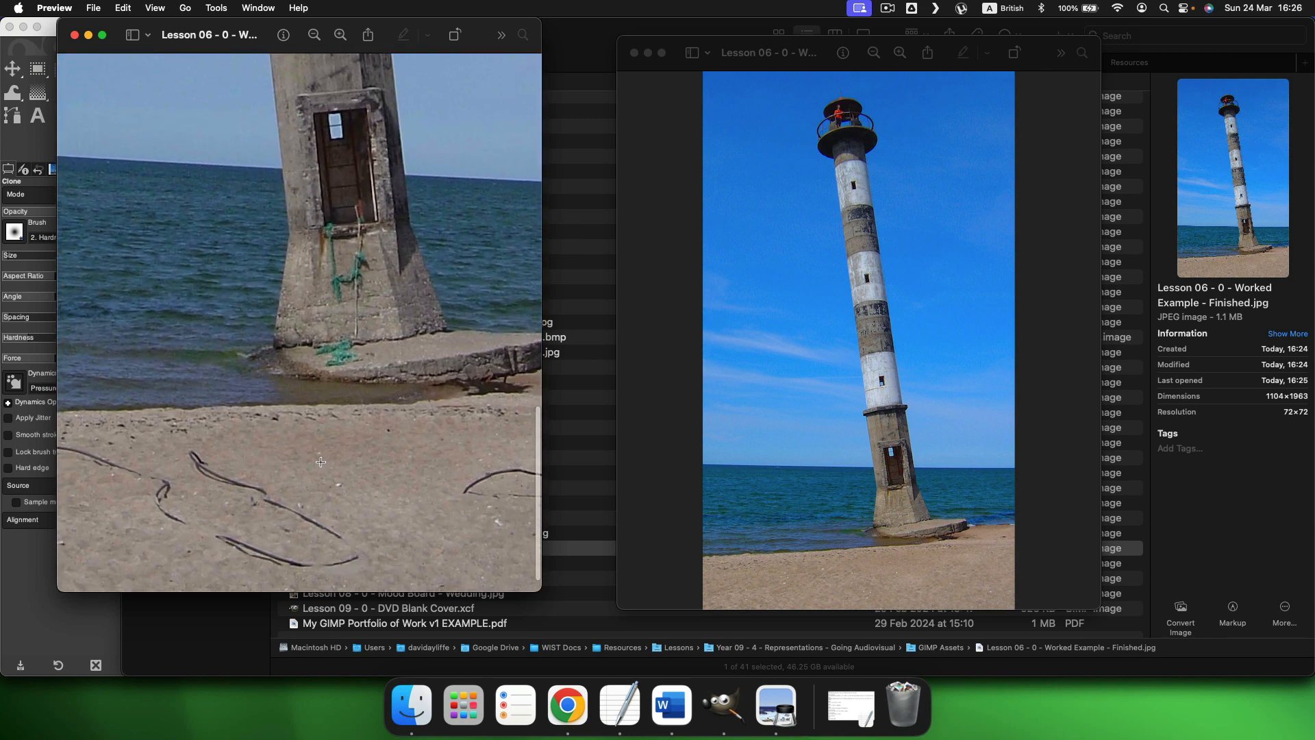
pyautogui.click(843, 548)
pyautogui.scroll(5, 844, 547)
pyautogui.scroll(-5, 844, 547)
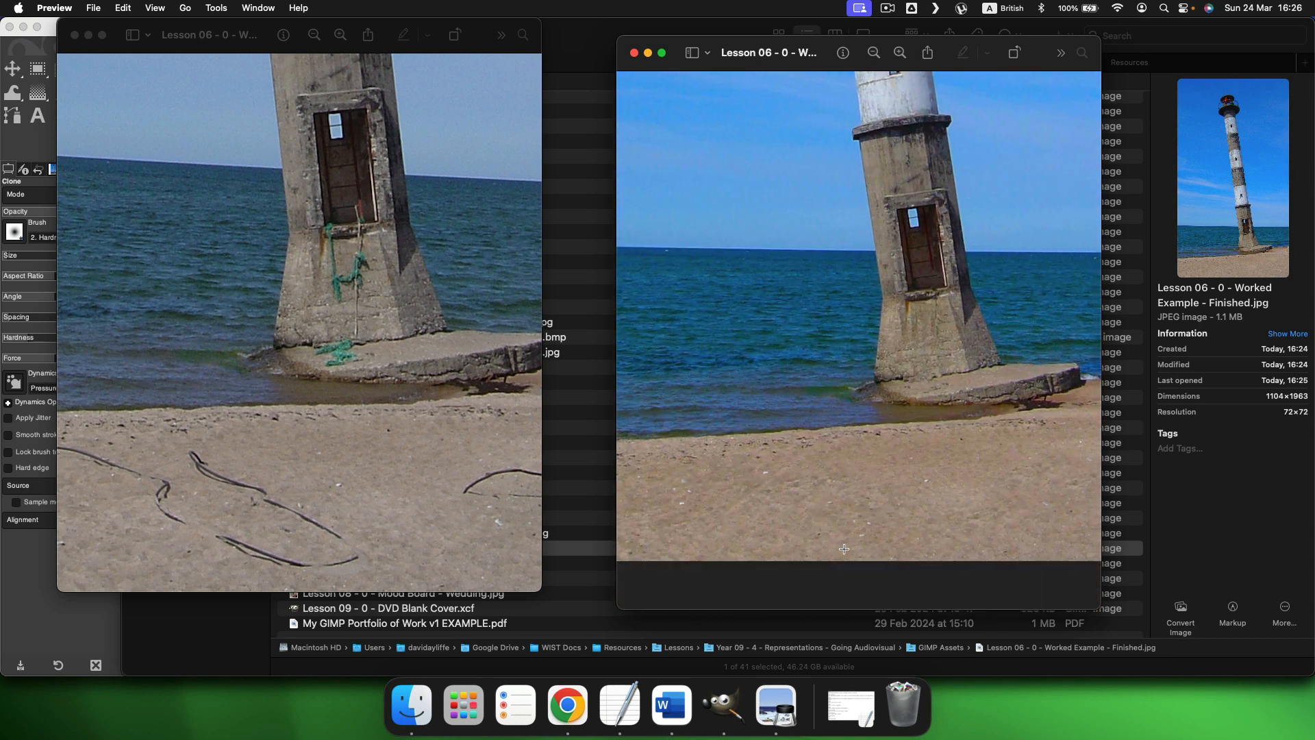
pyautogui.scroll(2, 844, 548)
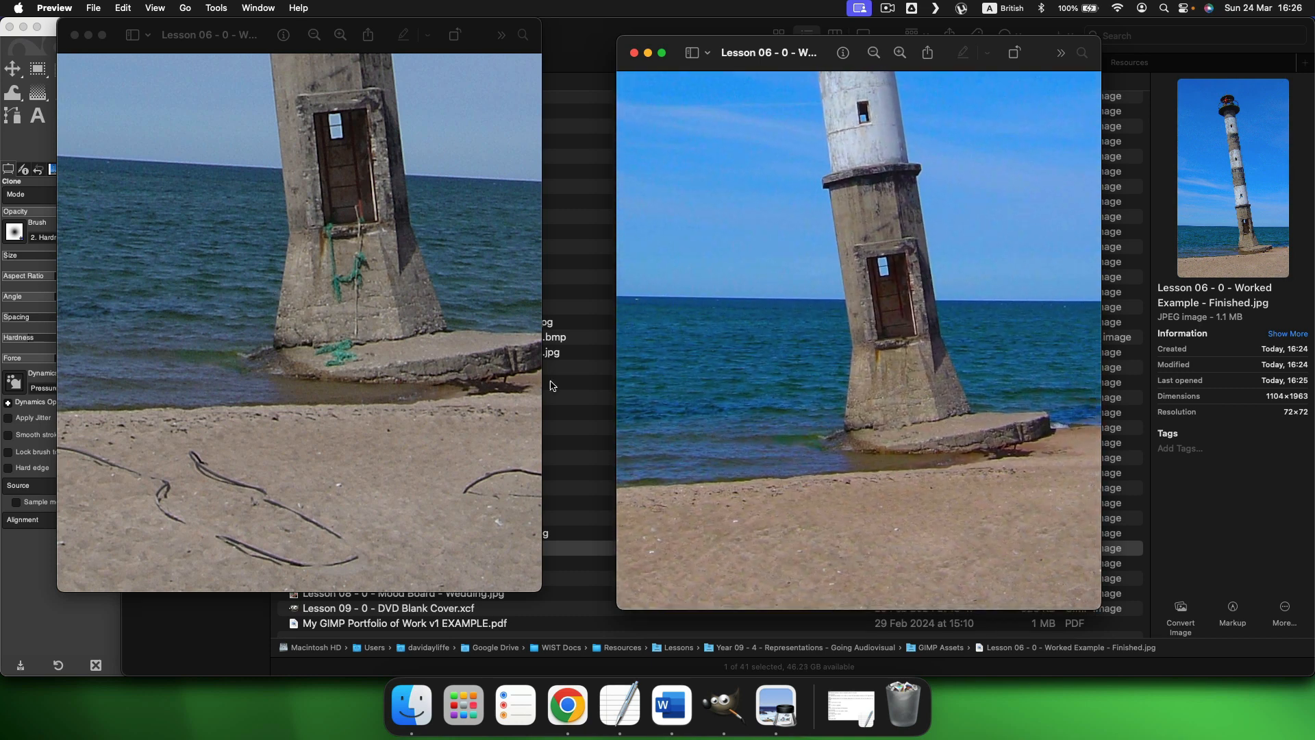
pyautogui.click(392, 403)
pyautogui.scroll(-5, 392, 402)
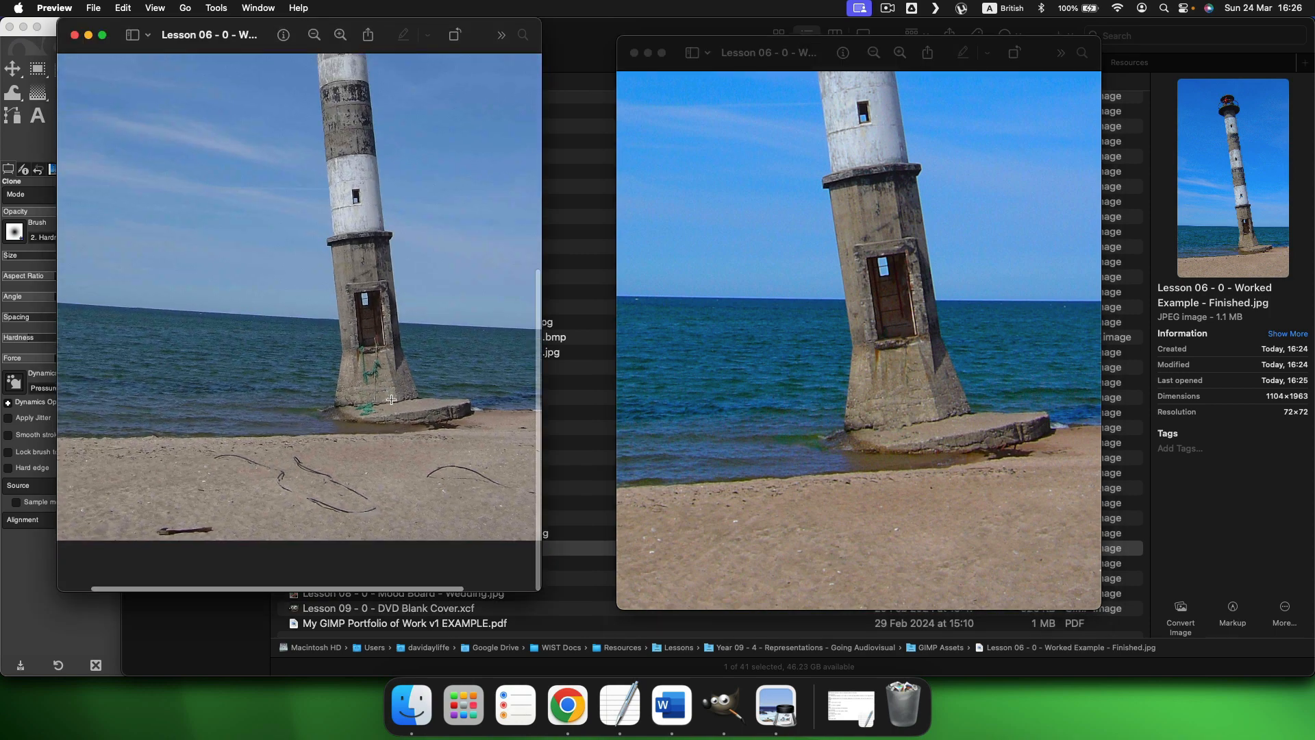
pyautogui.click(939, 496)
pyautogui.scroll(-5, 939, 496)
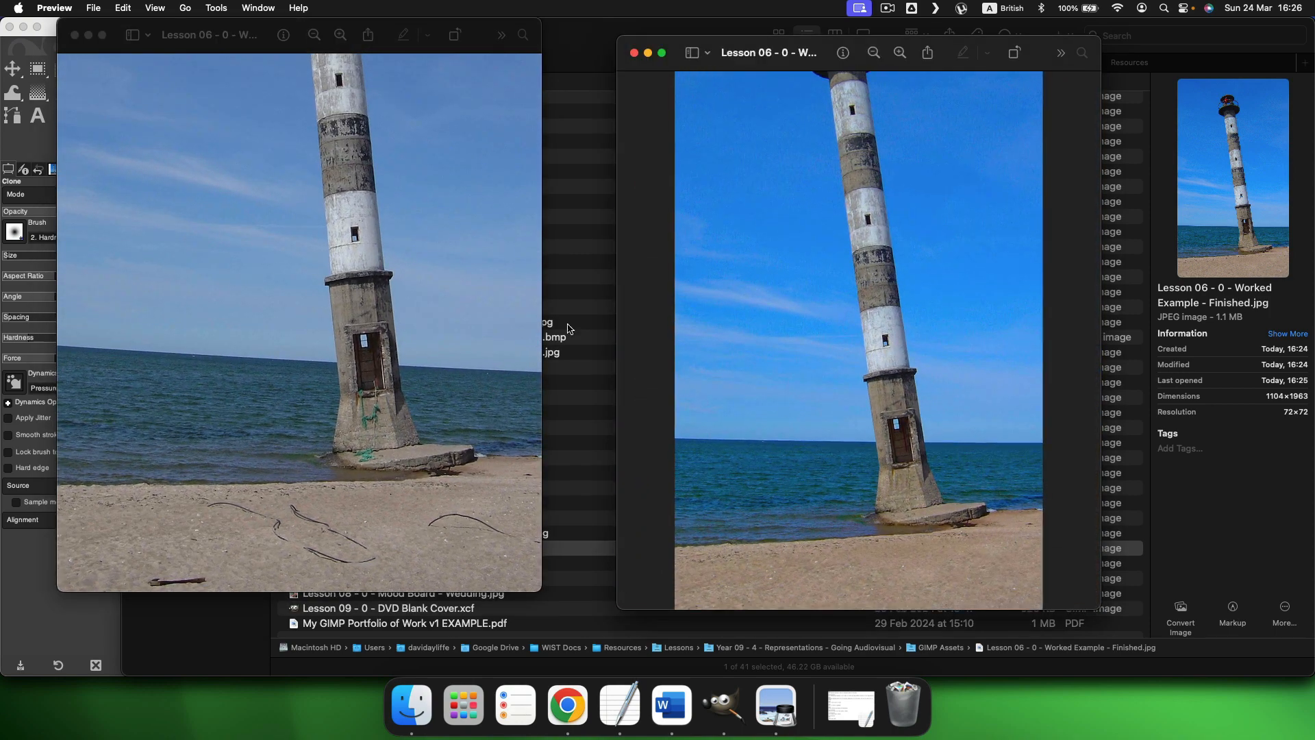
pyautogui.press('super+q')
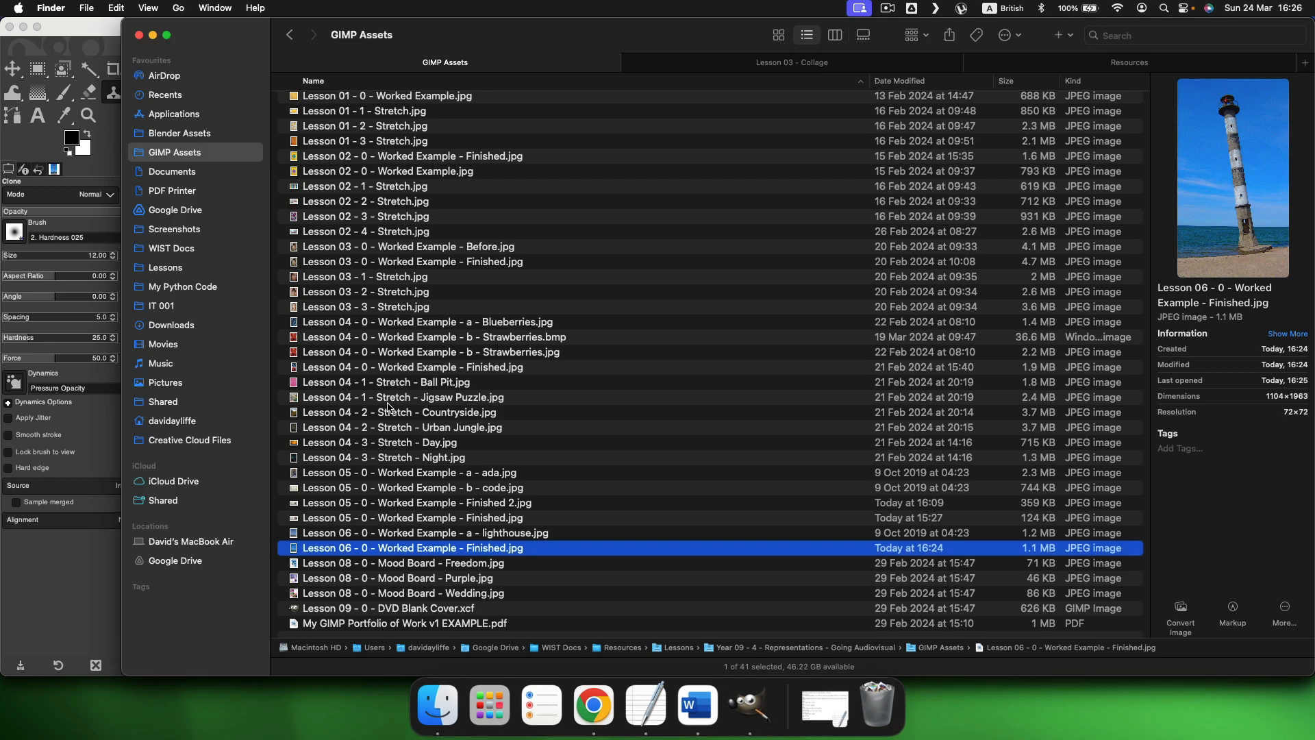
# Step: Quit GIMP discarding the changes to the old lighthouse image, and reopen it with "Lesson 06 - 0 - Worked Example - a - lighthouse.jpg"
pyautogui.click(532, 532)
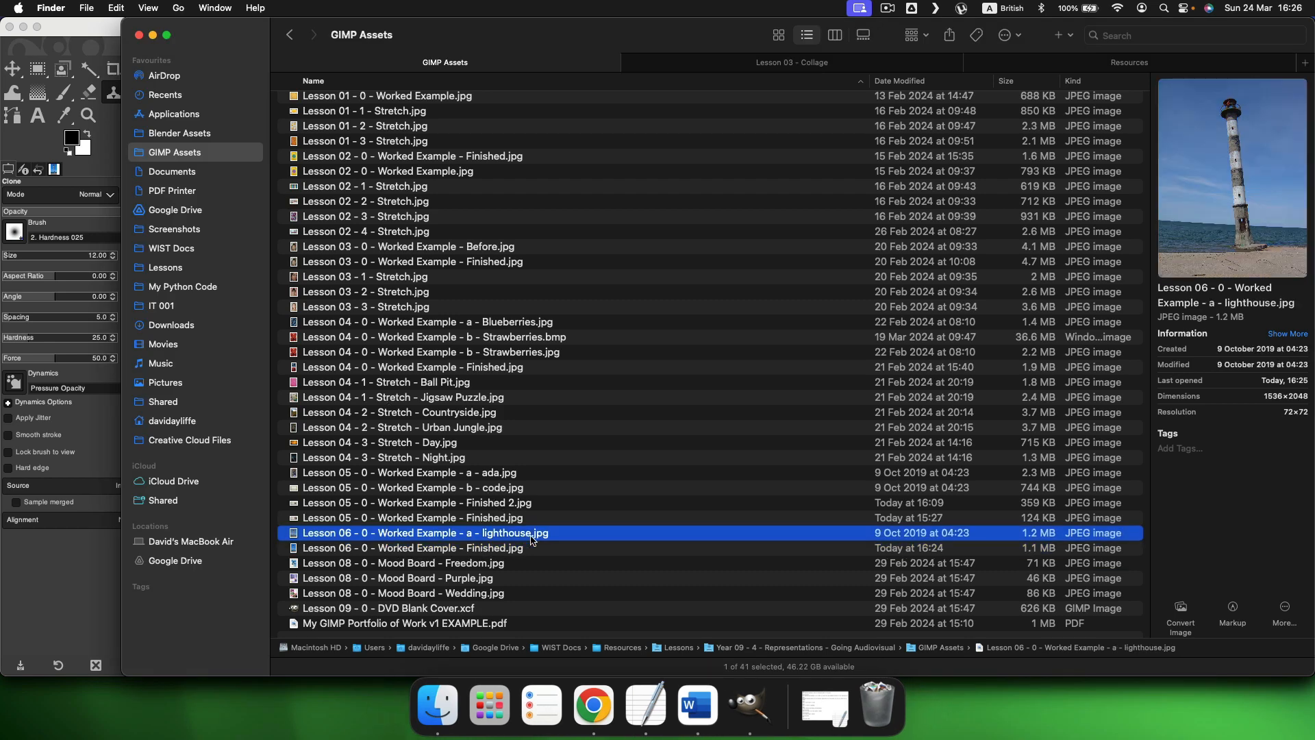
pyautogui.click(741, 707)
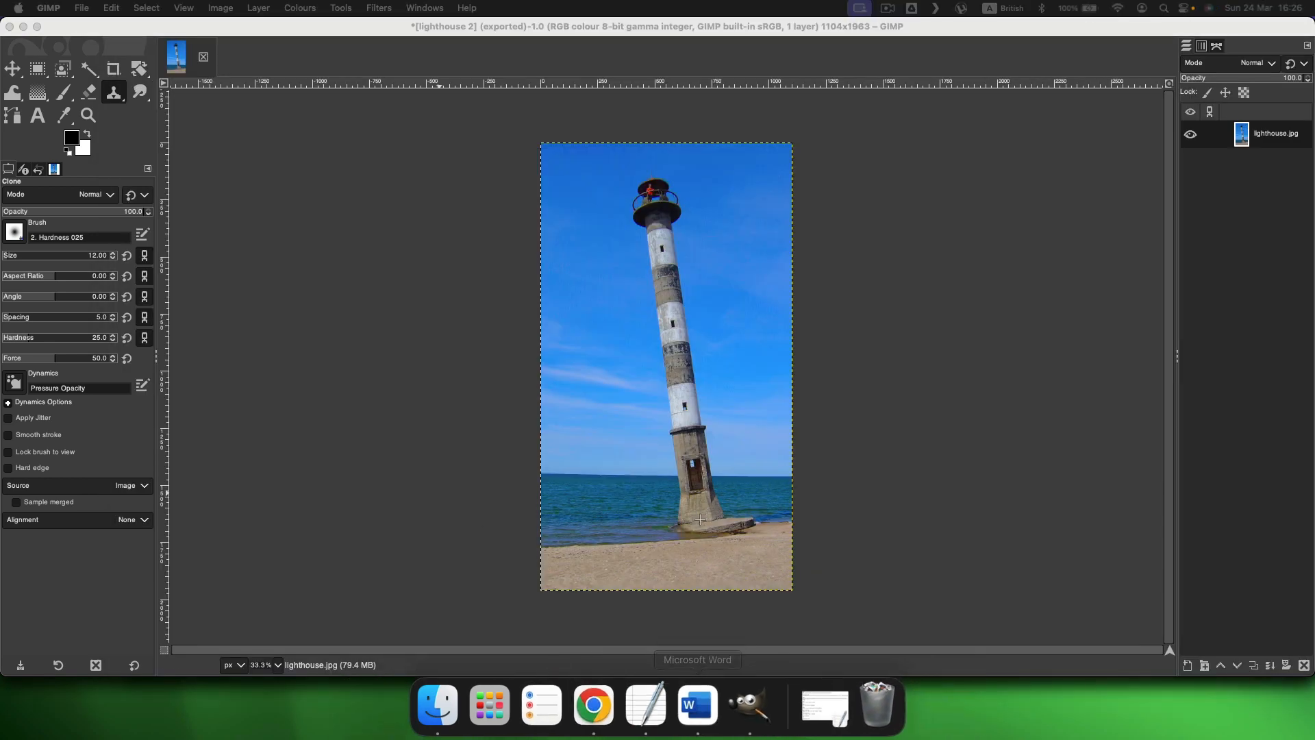
pyautogui.press('super+d')
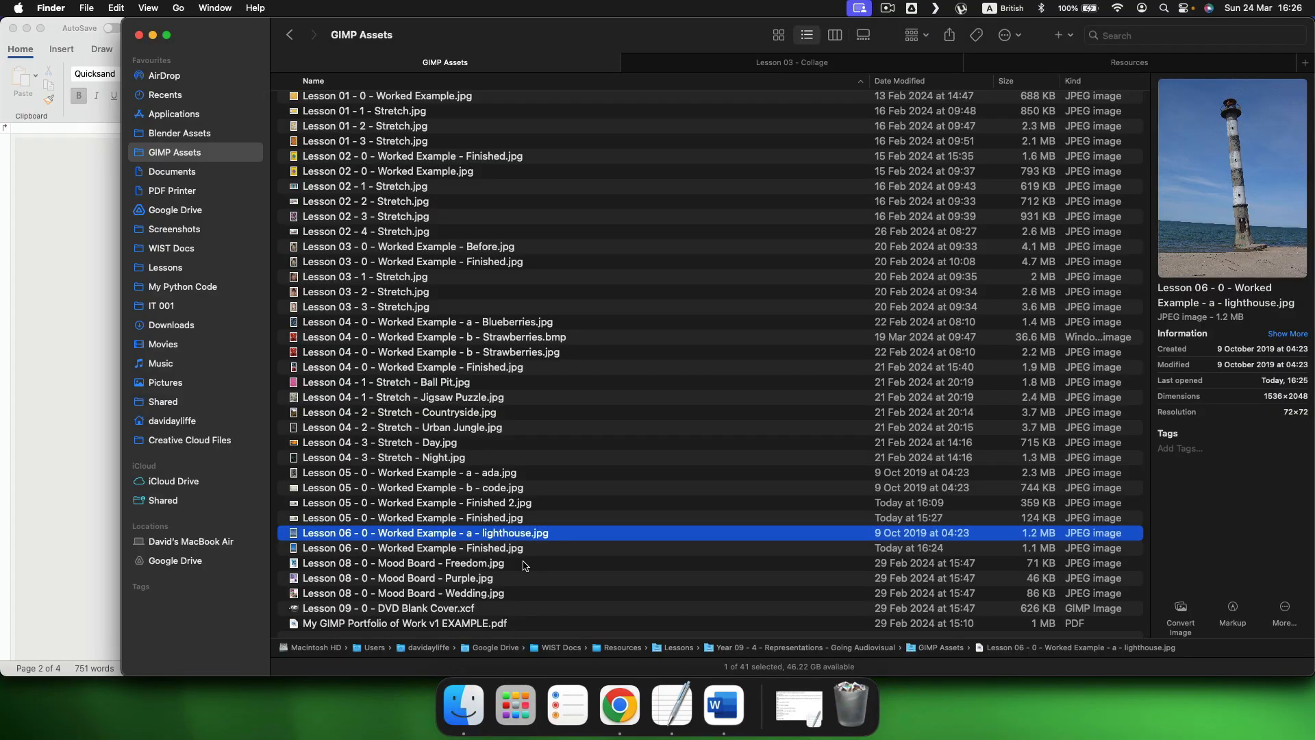
pyautogui.rightClick(557, 538)
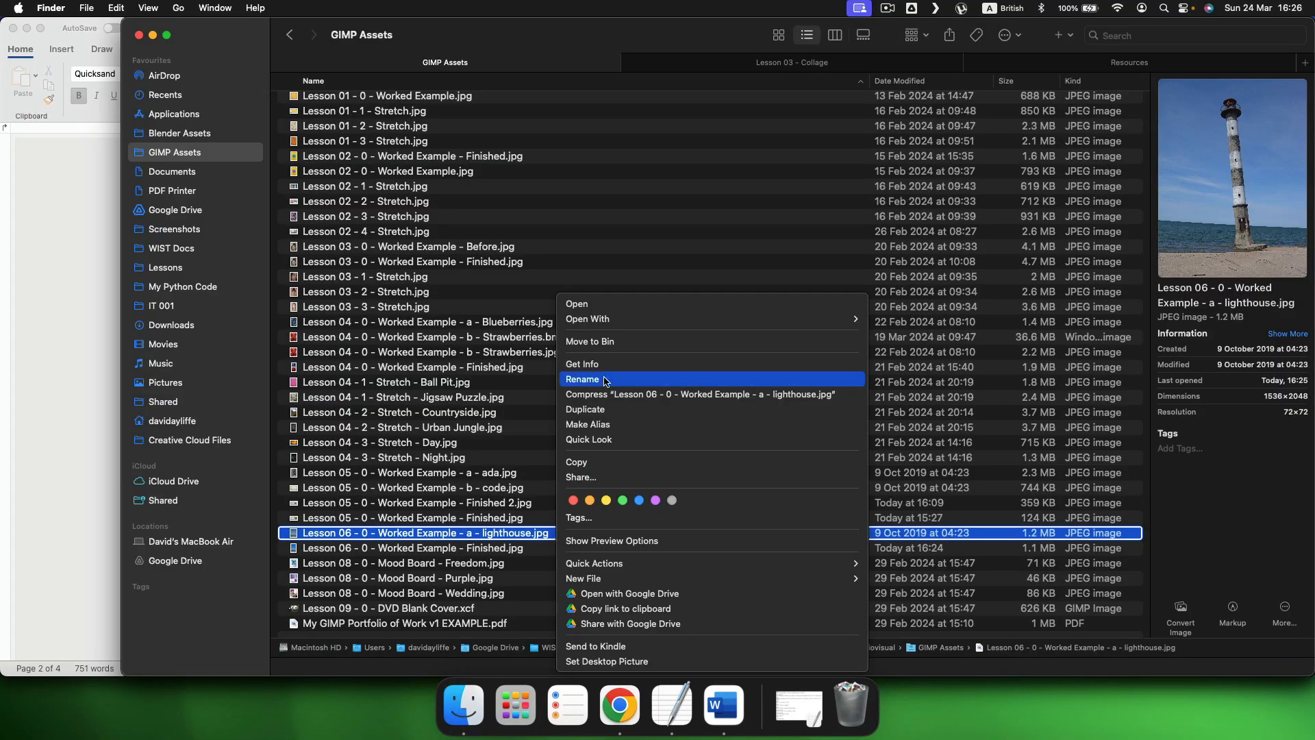
pyautogui.moveTo(620, 319)
pyautogui.click(909, 386)
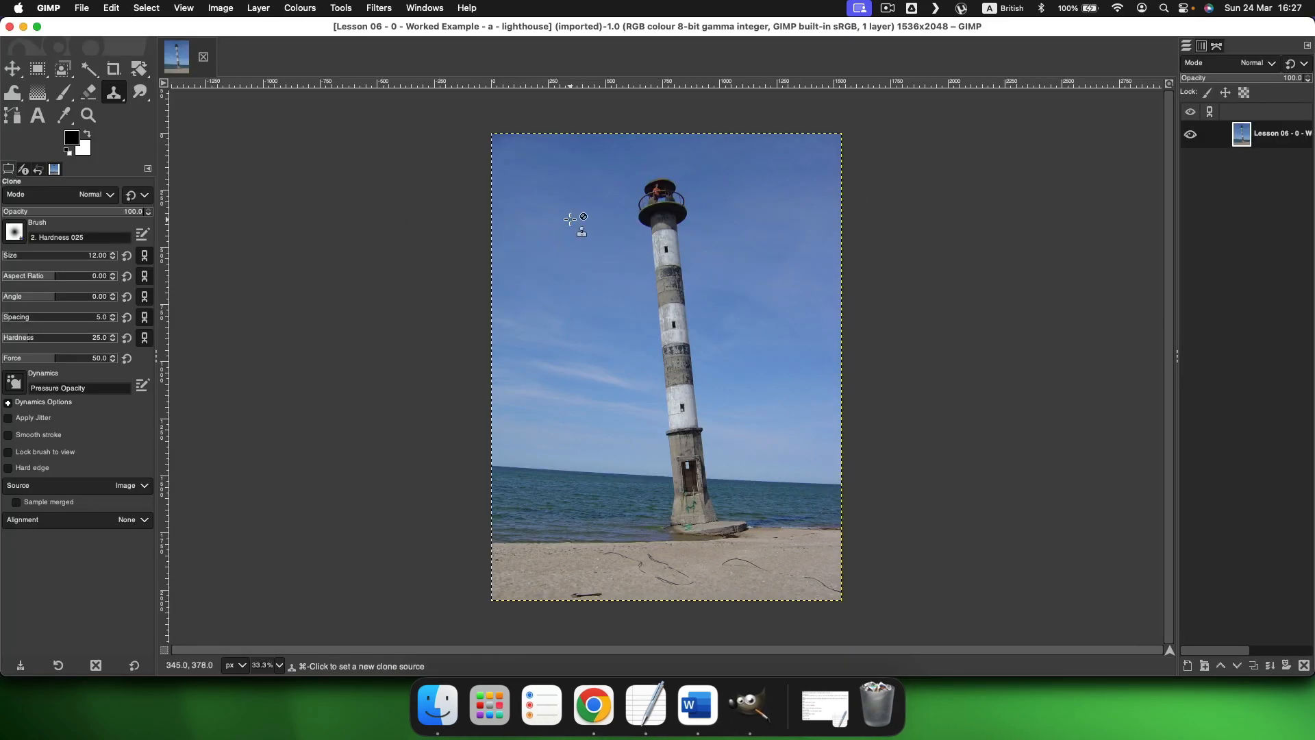
# Step: Try the automatic White Balance correction on the lighthouse photo and undo it
pyautogui.click(299, 9)
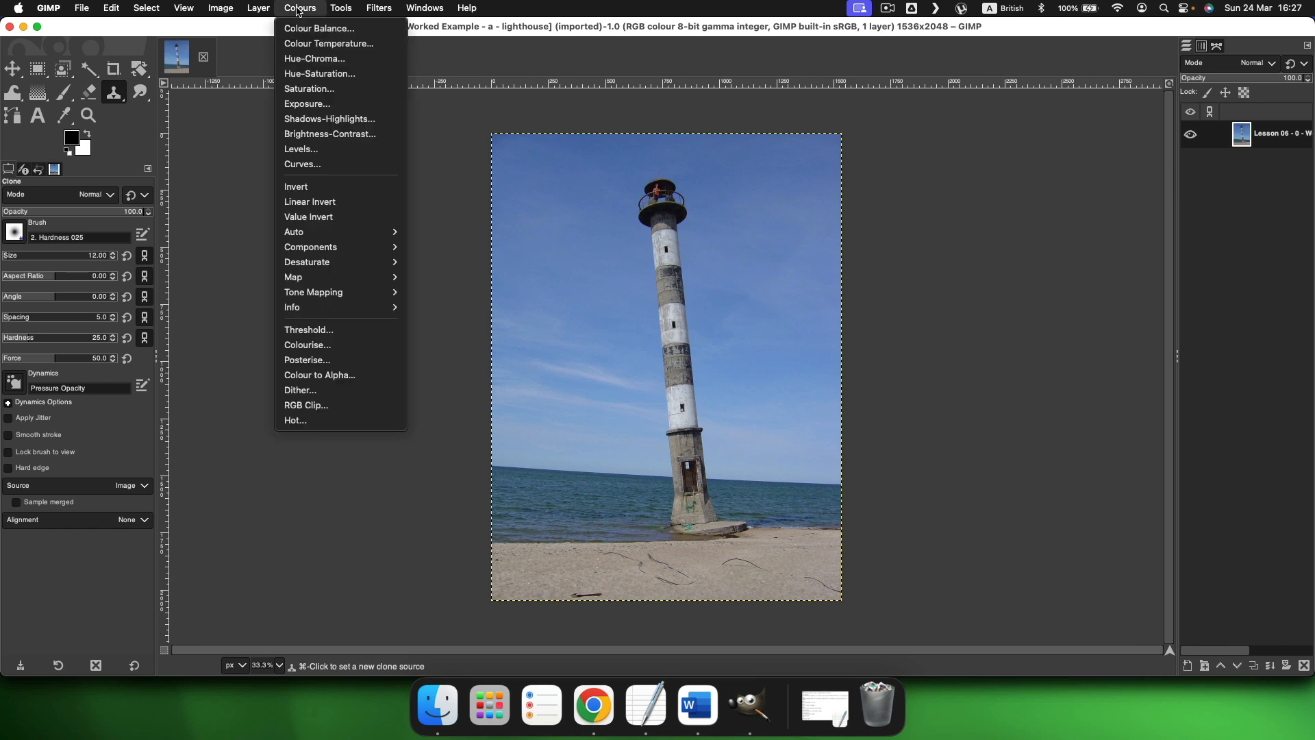
pyautogui.moveTo(323, 234)
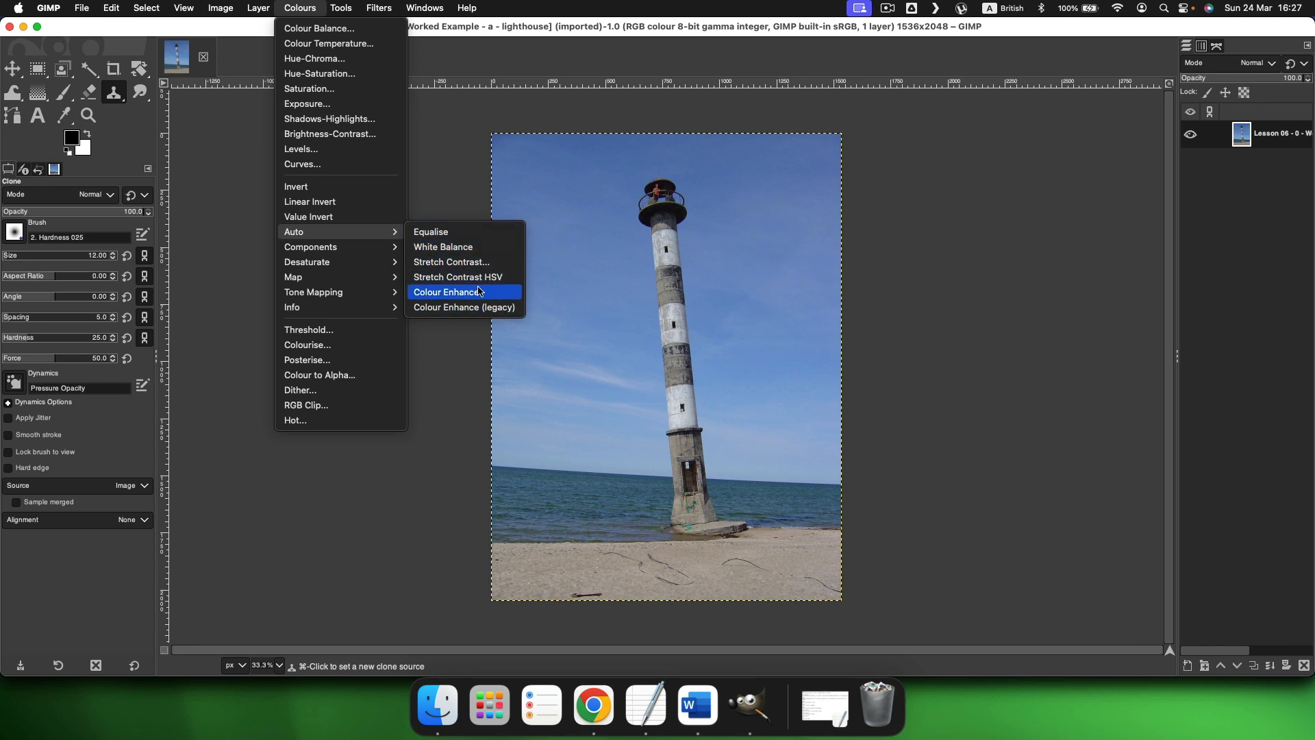
pyautogui.click(452, 247)
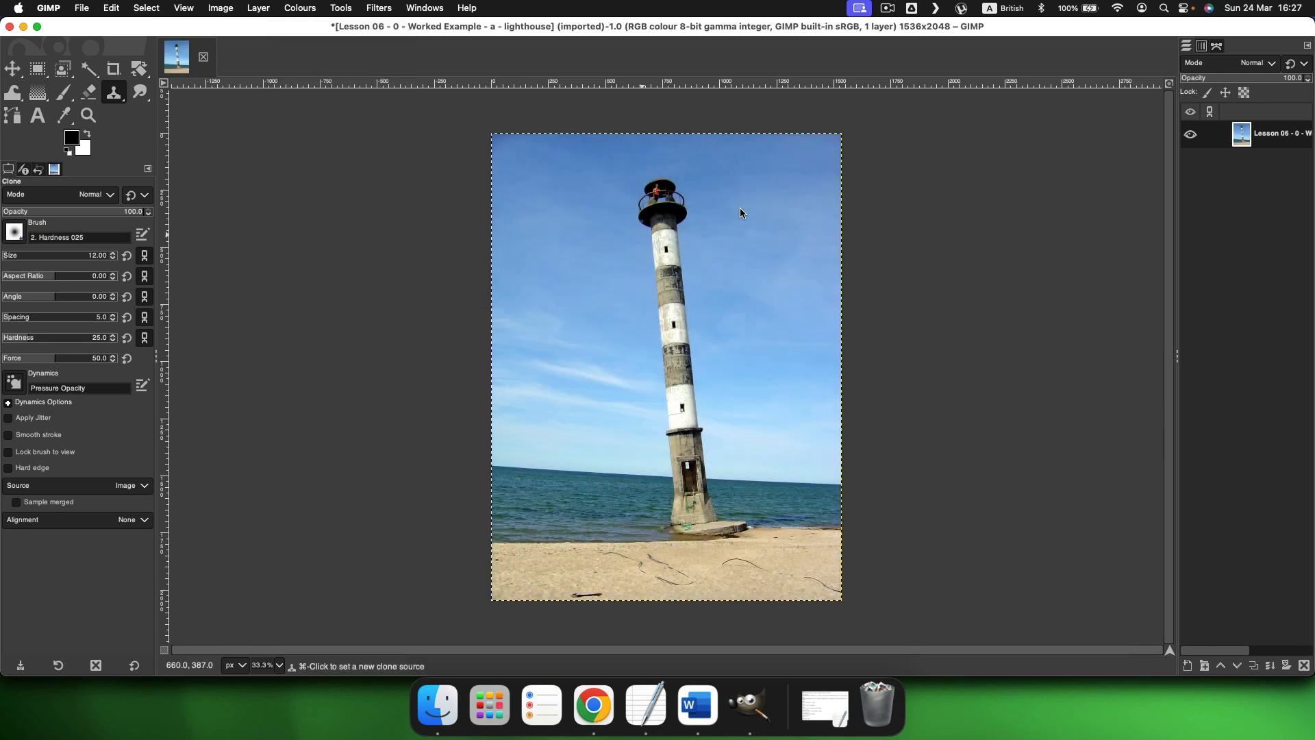
pyautogui.press('super+z')
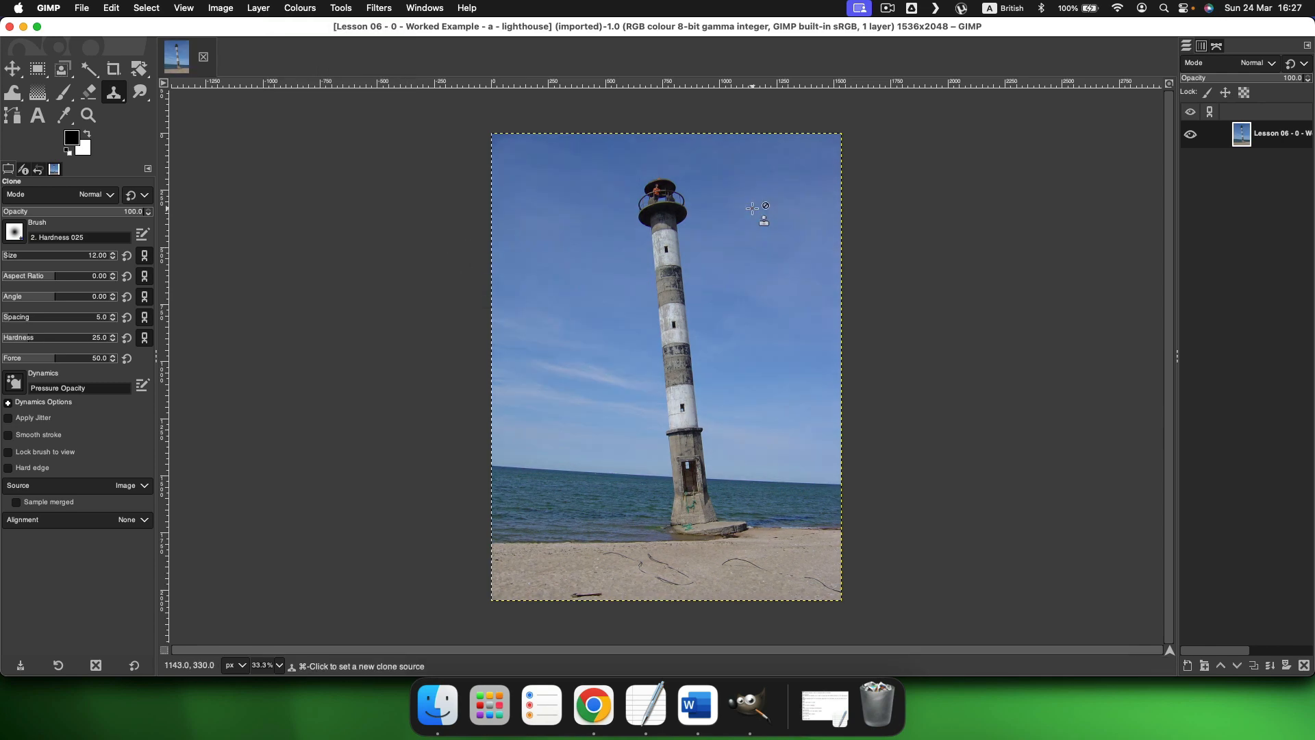
# Step: Try the automatic Colour Enhance correction on the lighthouse photo and undo it
pyautogui.click(291, 10)
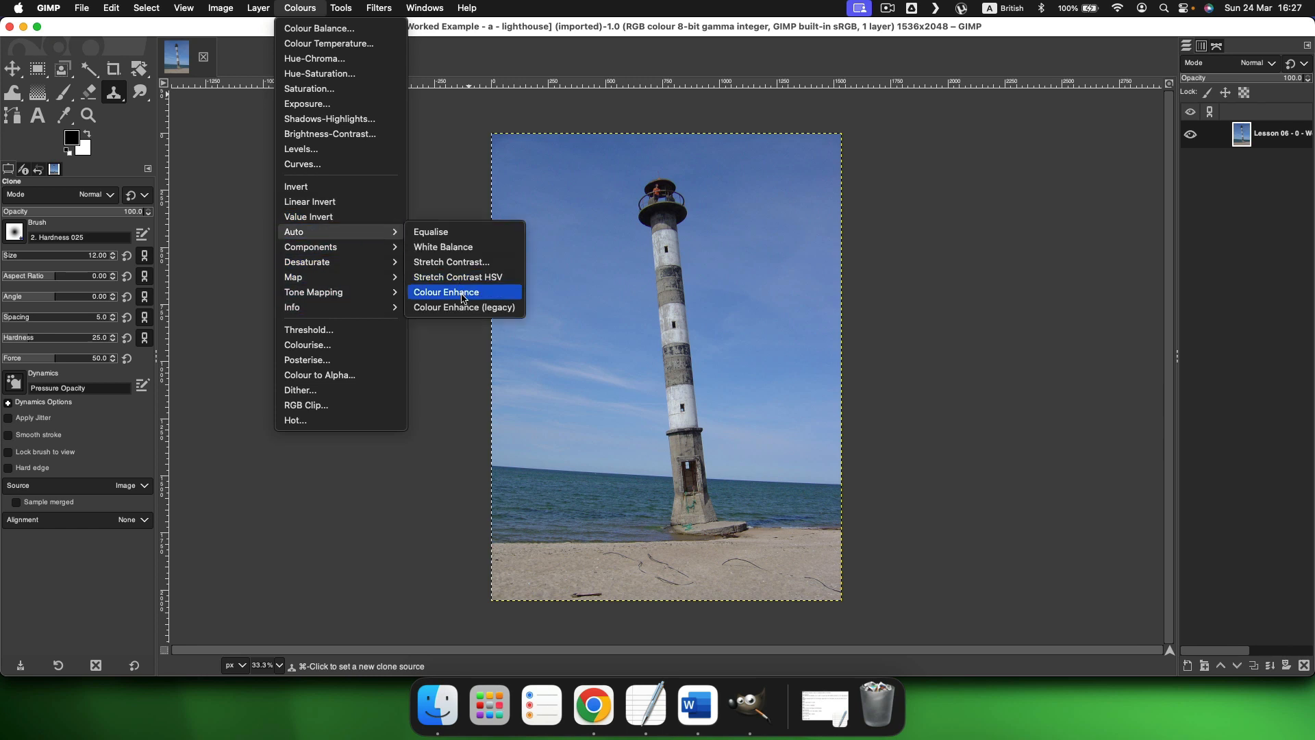
pyautogui.click(464, 296)
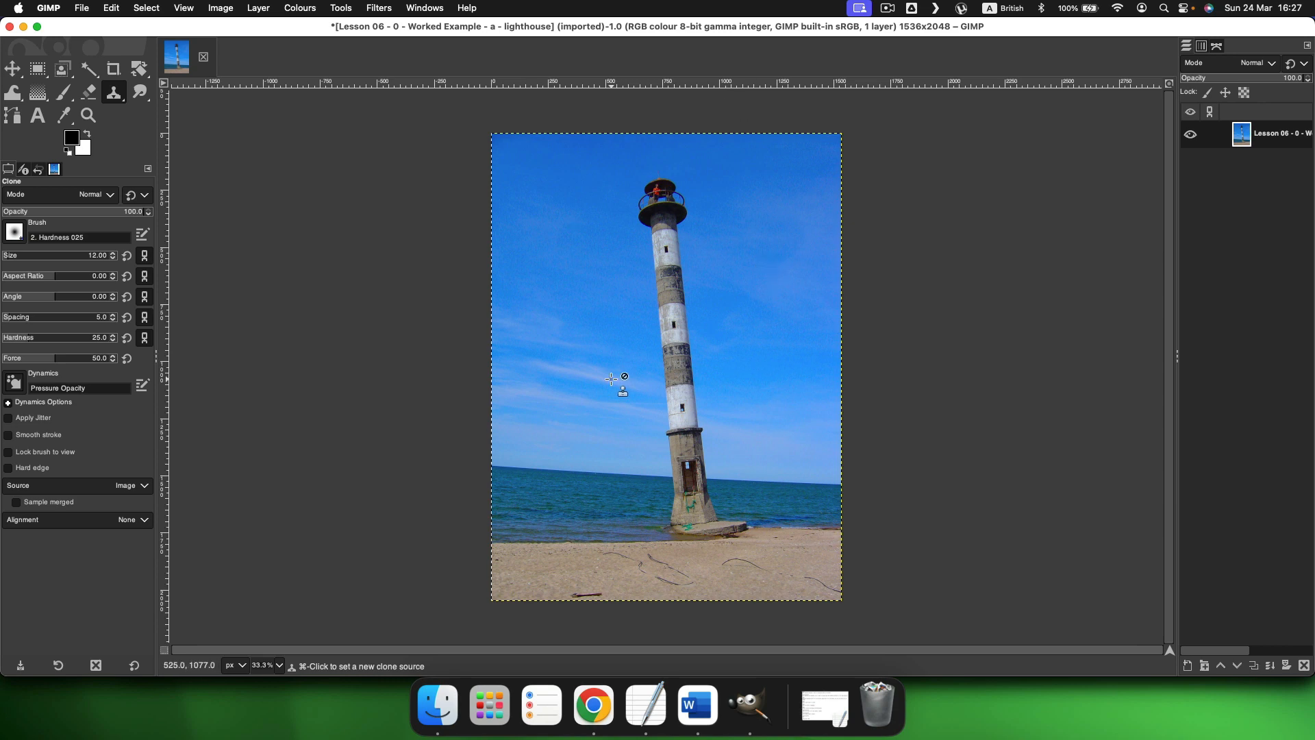
pyautogui.press('super+z')
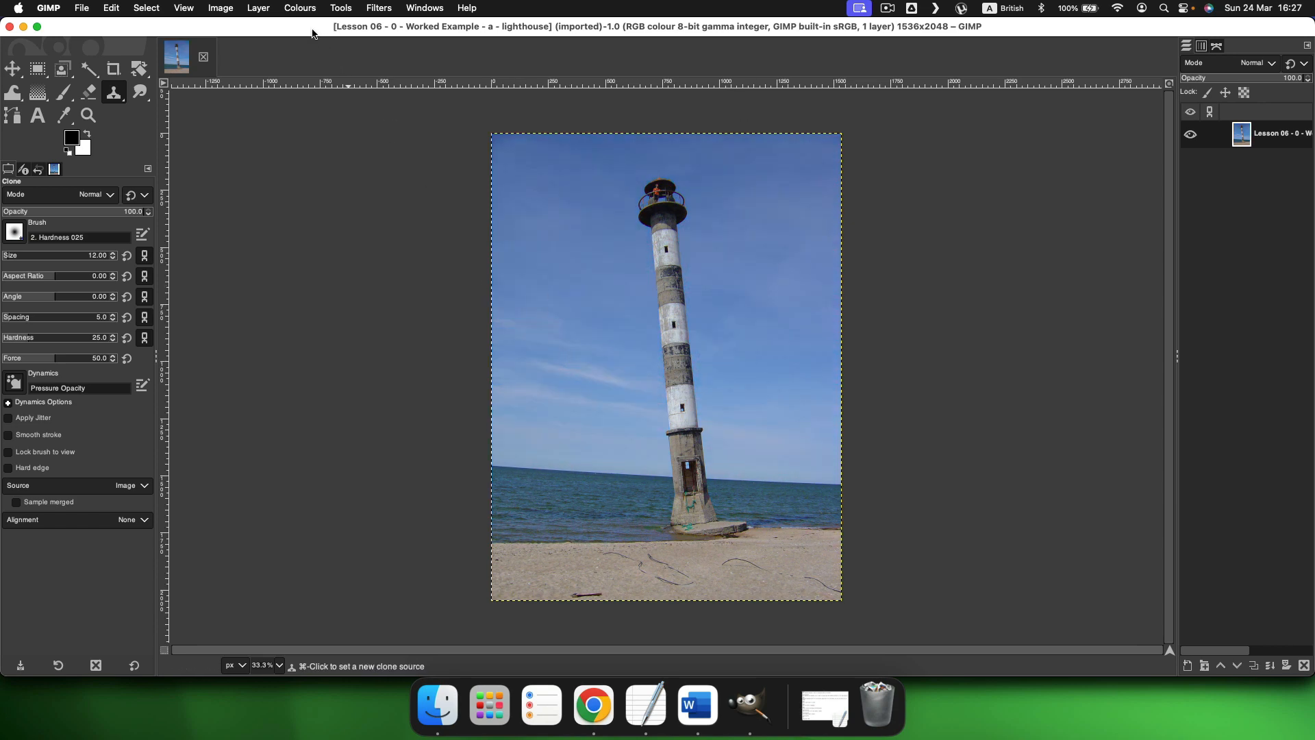
# Step: Try automatic White Balance once more to compare it with Colour Enhance, and undo it
pyautogui.click(300, 7)
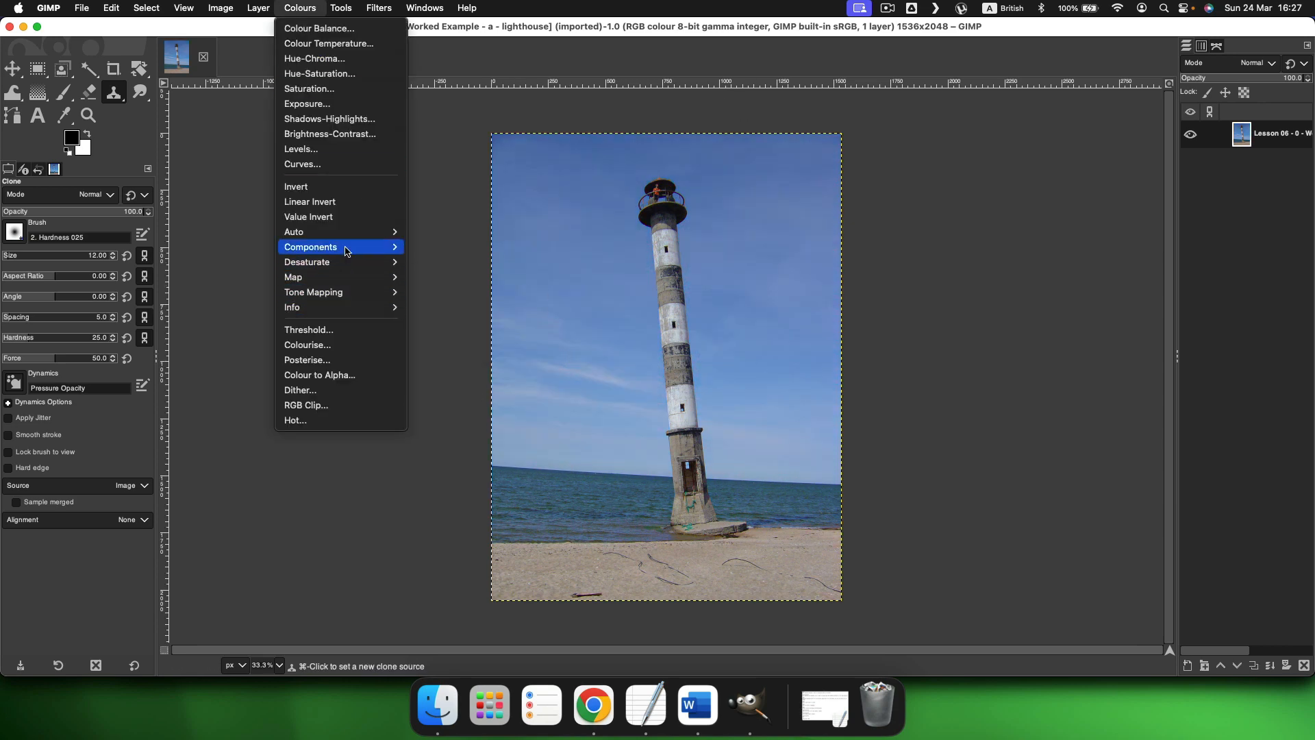
pyautogui.moveTo(342, 231)
pyautogui.click(452, 246)
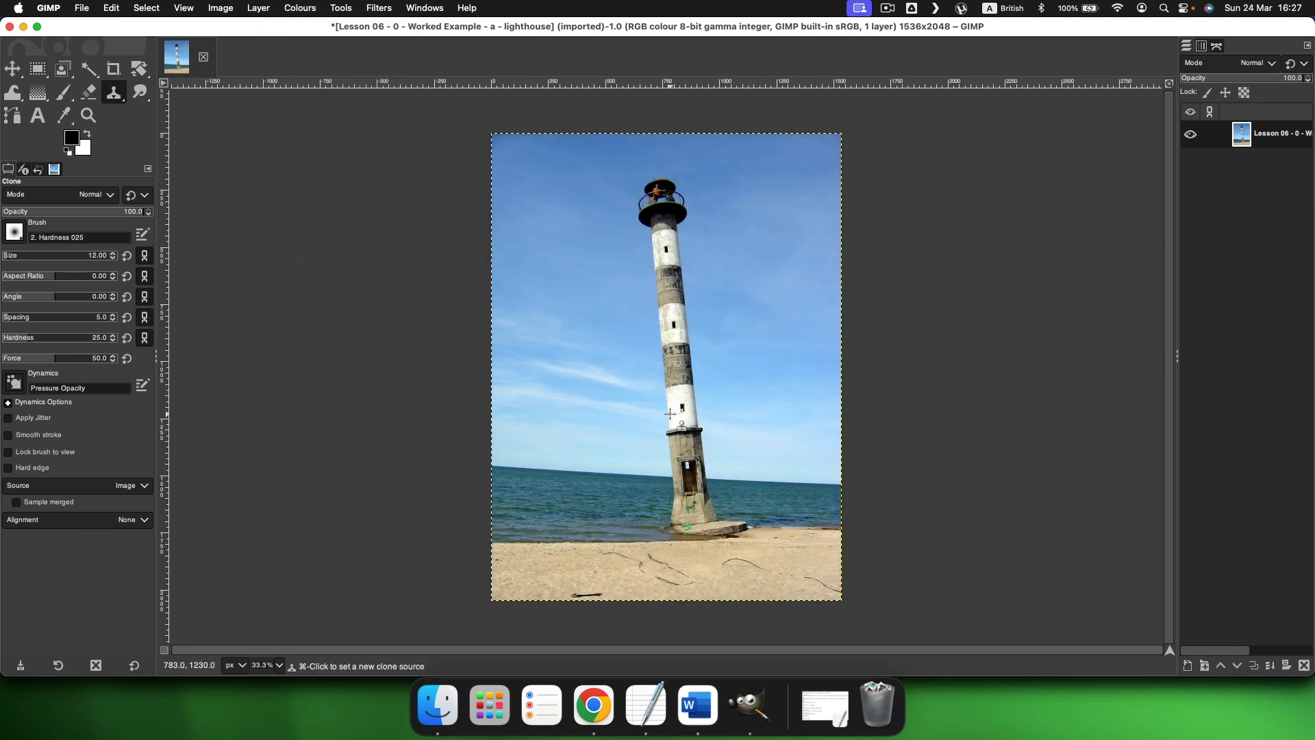
pyautogui.press('super+z')
# Step: Apply the automatic Colour Enhance correction to the lighthouse photo
pyautogui.click(300, 8)
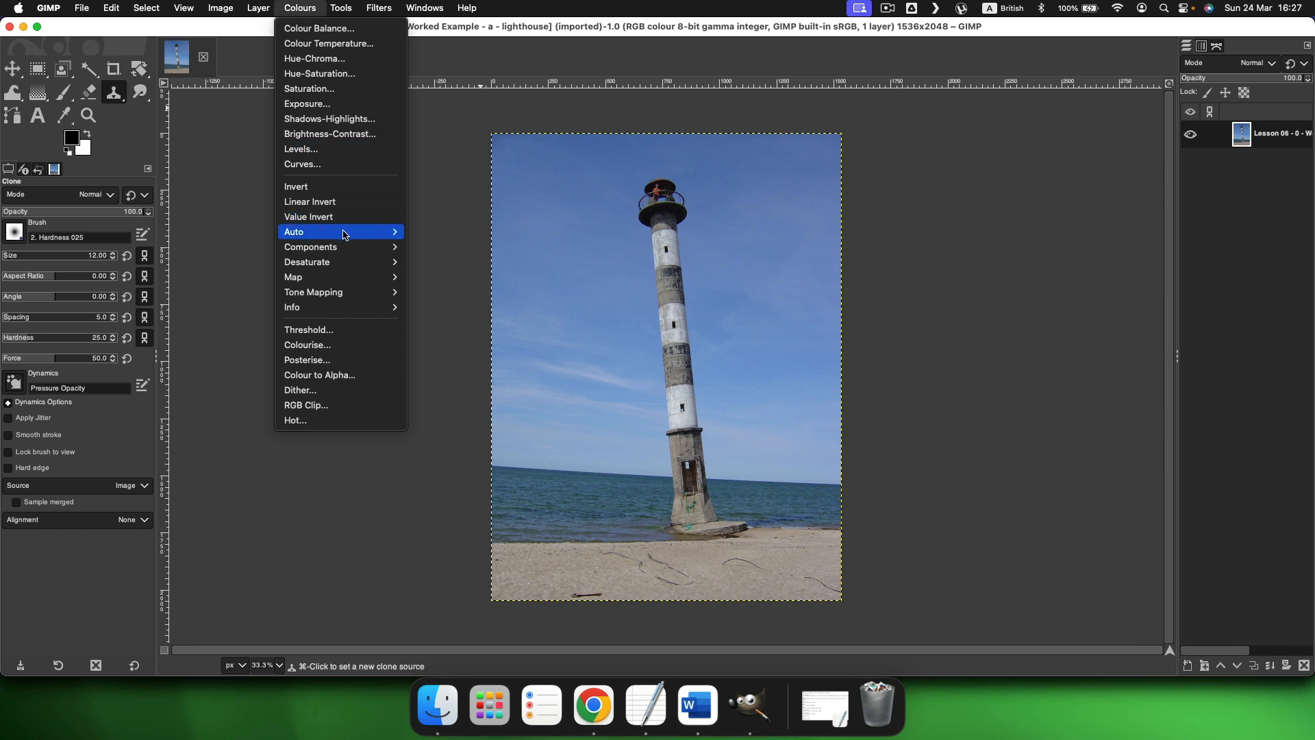
pyautogui.moveTo(342, 231)
pyautogui.click(442, 293)
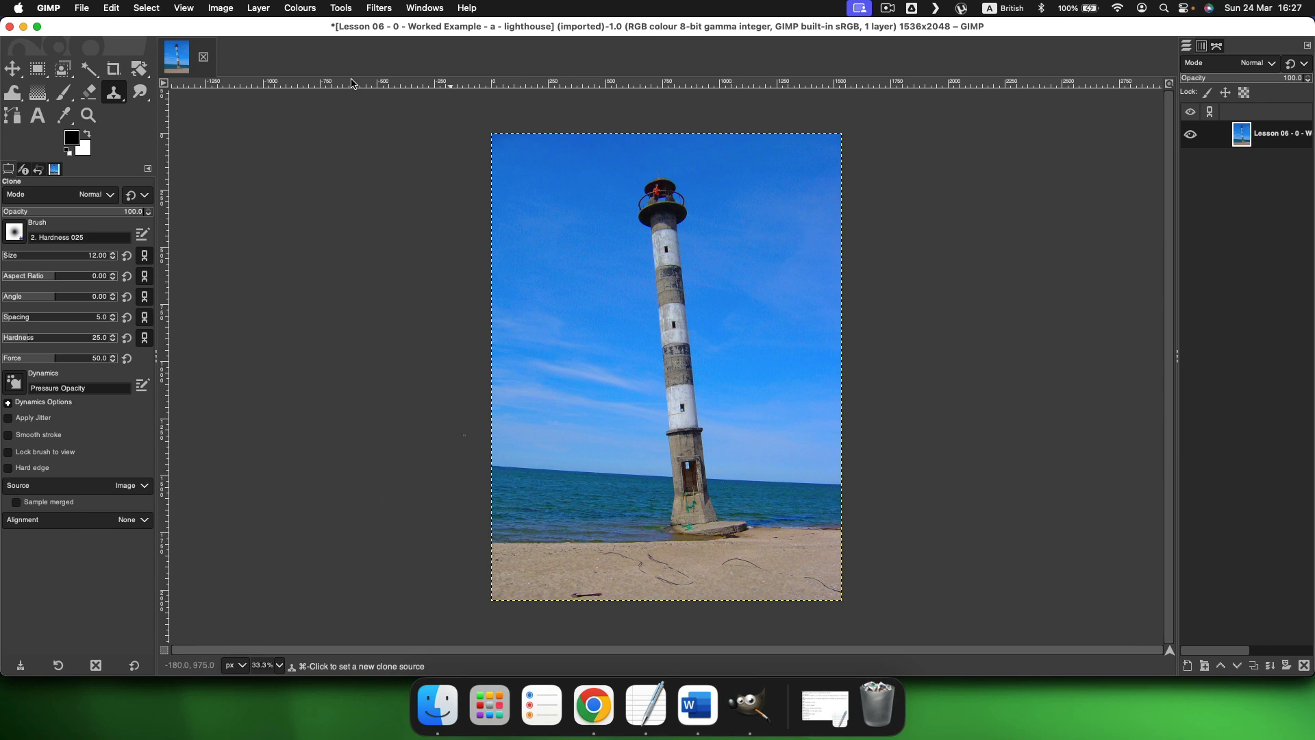
# Step: Rotate the lighthouse photo by -2.50 degrees around its centre to level the horizon
pyautogui.click(341, 8)
pyautogui.moveTo(384, 58)
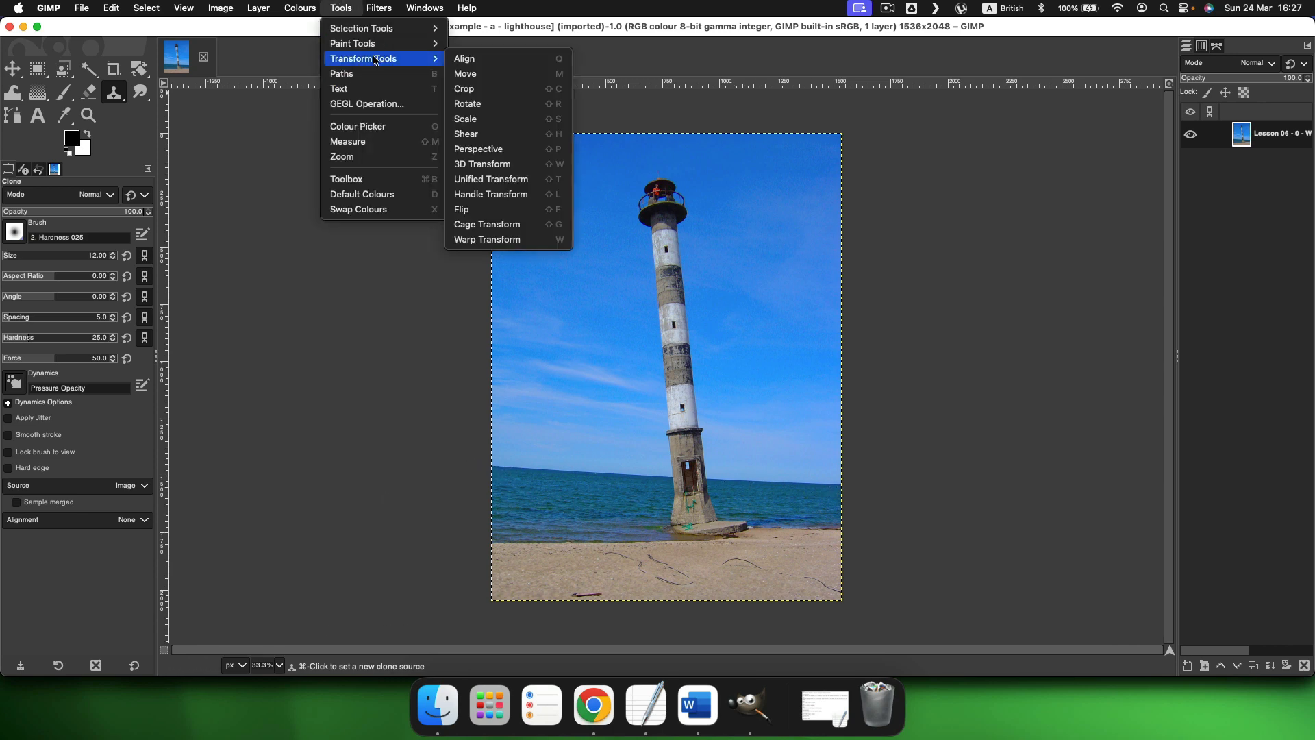
pyautogui.click(479, 104)
pyautogui.click(684, 231)
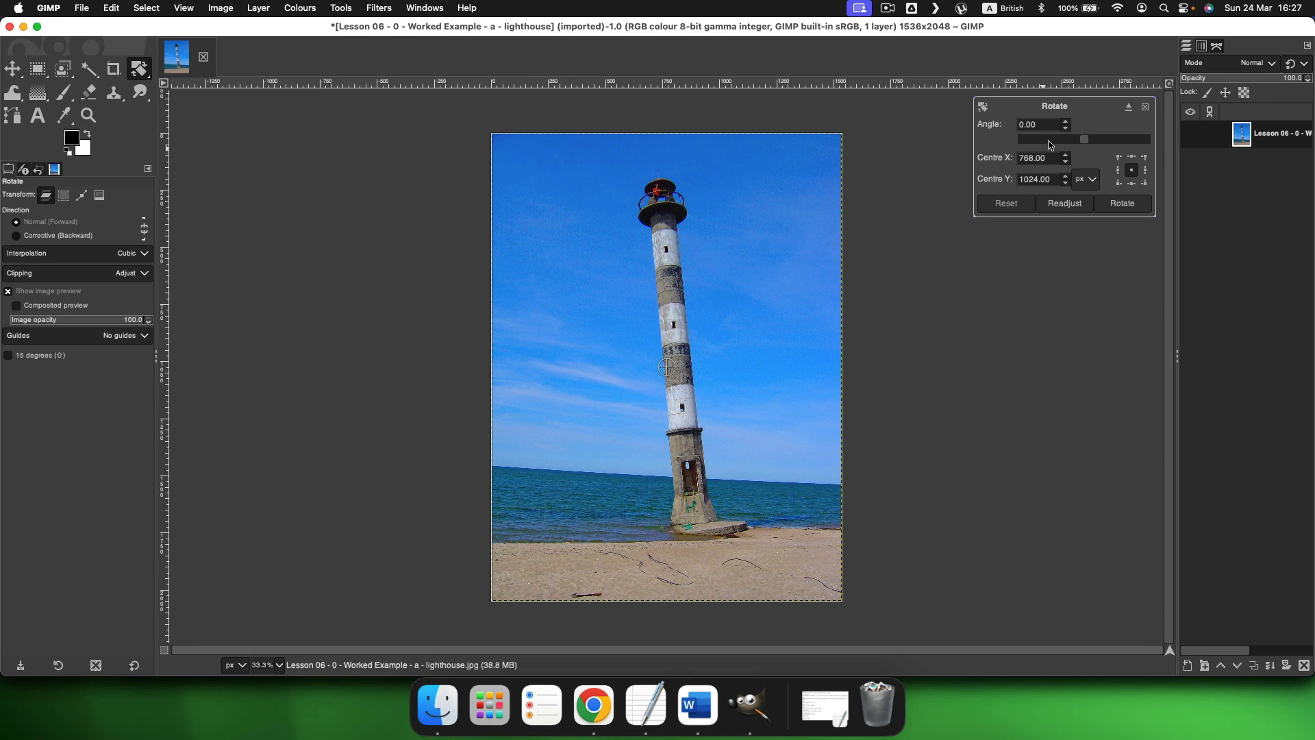
pyautogui.click(1066, 128)
pyautogui.click(1066, 128)
pyautogui.click(1066, 128)
pyautogui.click(1067, 128)
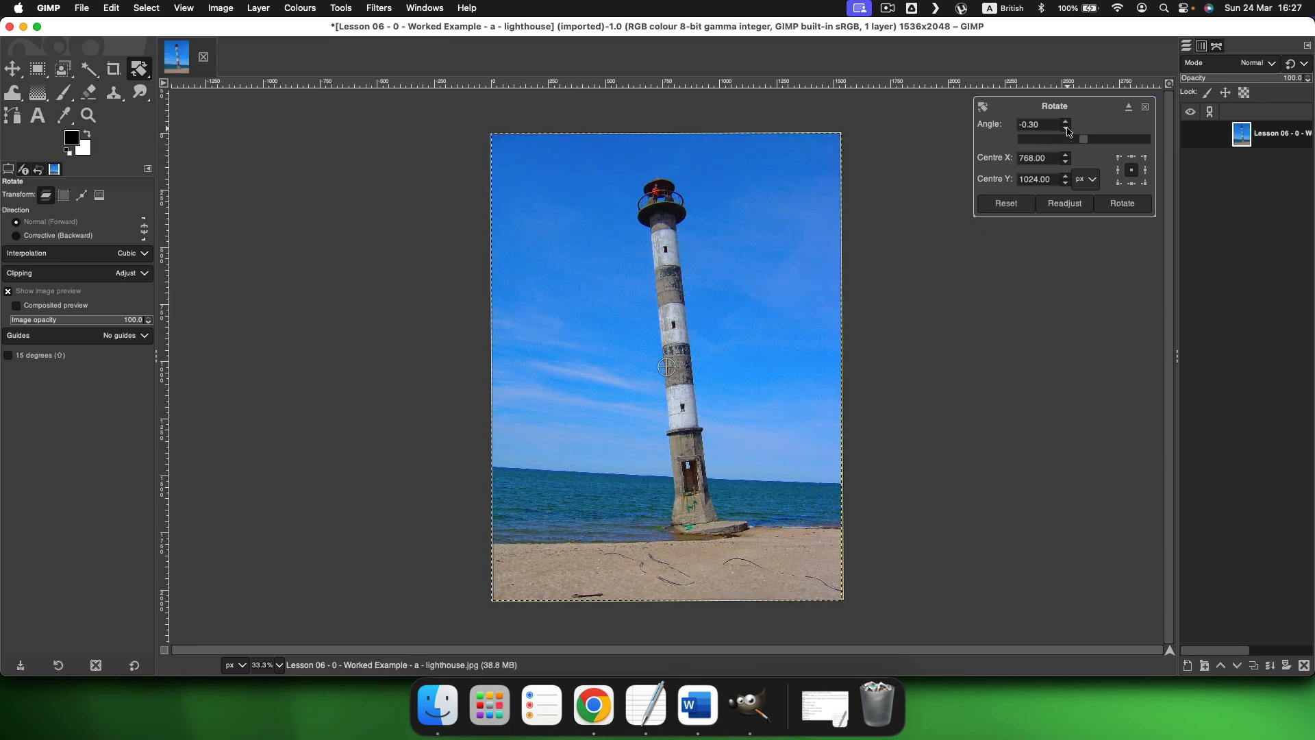
pyautogui.click(1067, 128)
pyautogui.click(1066, 128)
pyautogui.click(1067, 129)
pyautogui.click(1067, 129)
pyautogui.click(1067, 129)
pyautogui.click(1066, 129)
pyautogui.click(1066, 129)
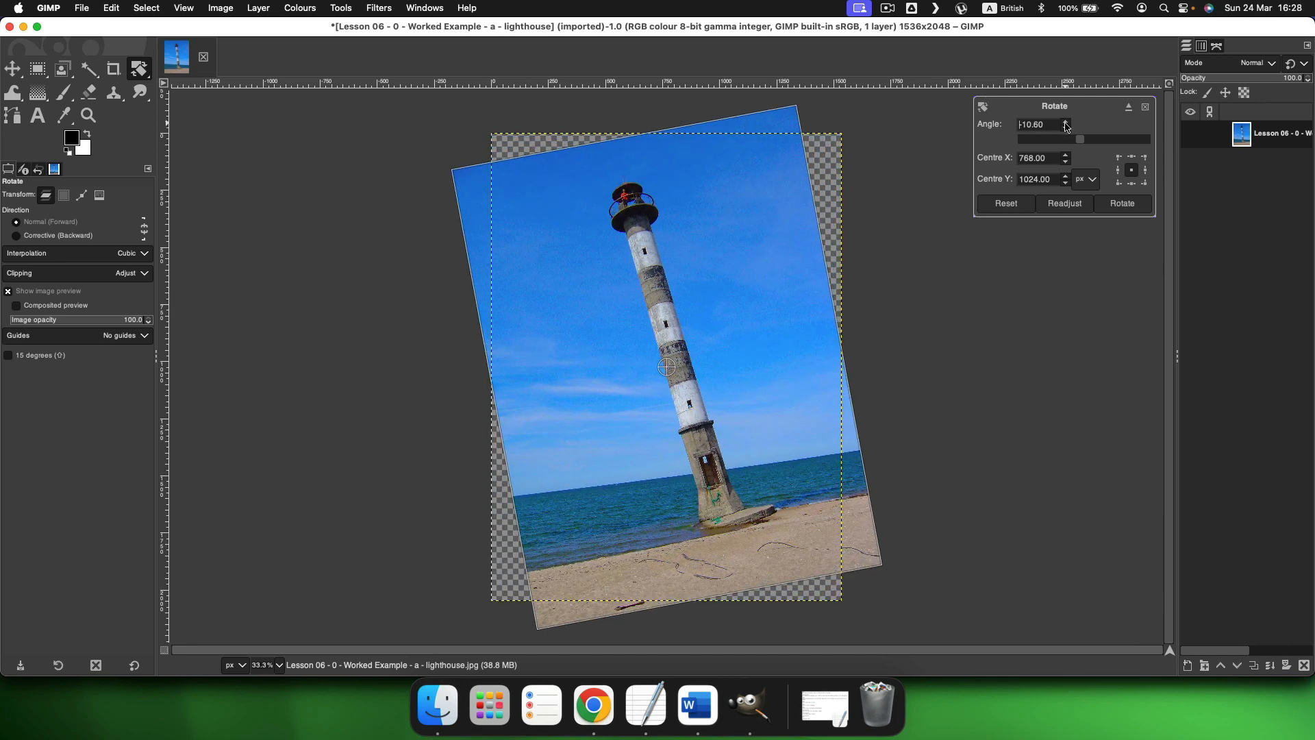
pyautogui.click(1065, 124)
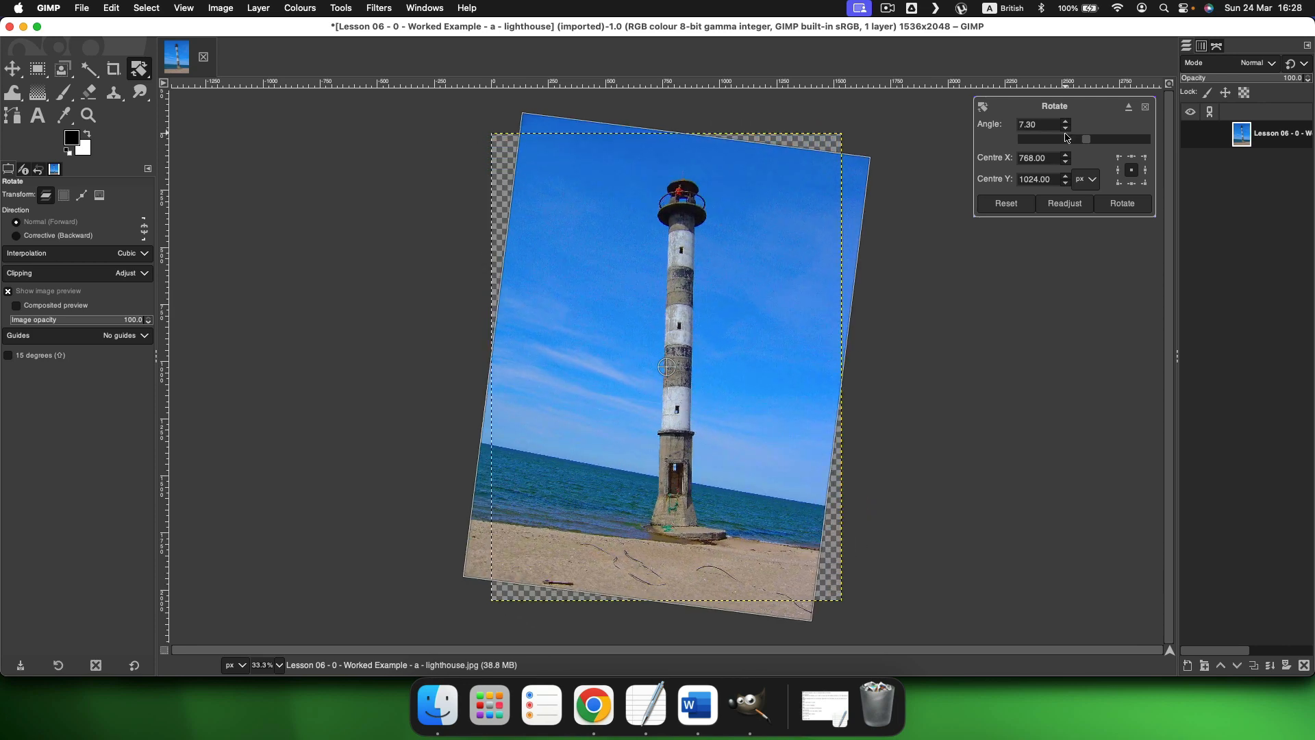
pyautogui.click(1066, 129)
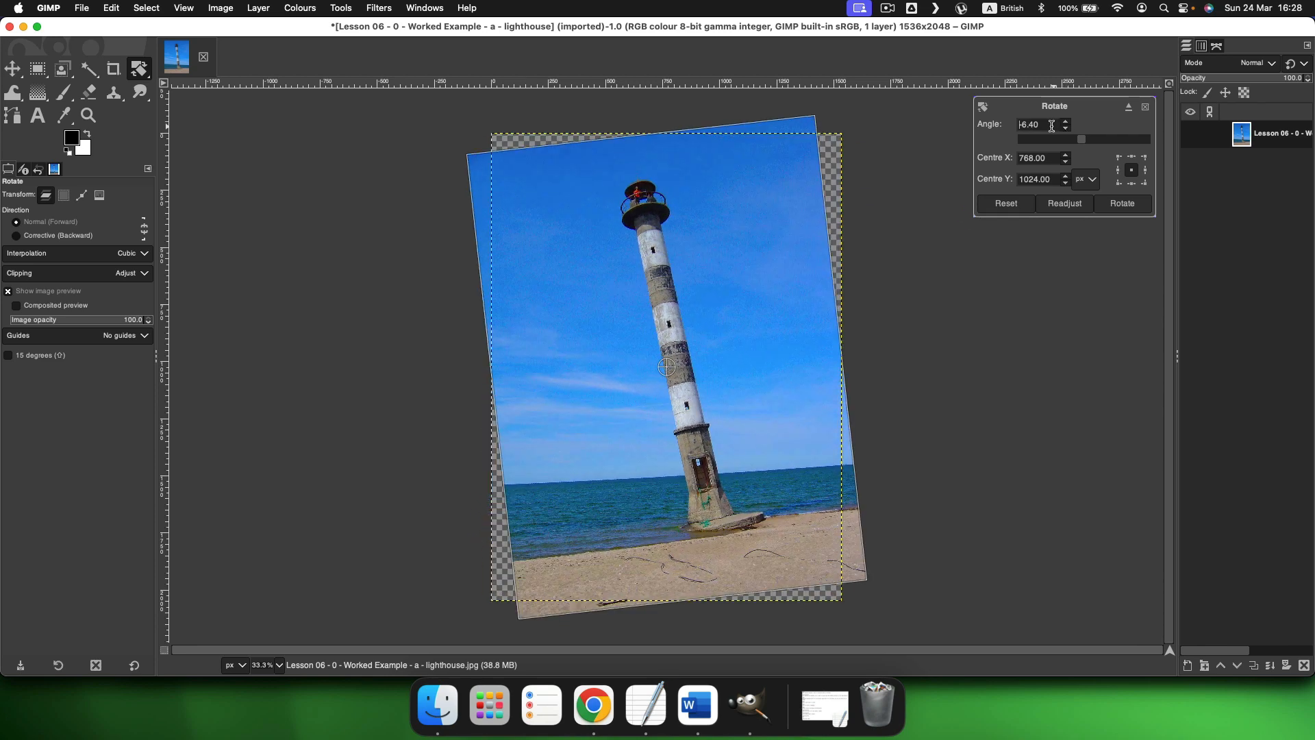
pyautogui.click(1066, 124)
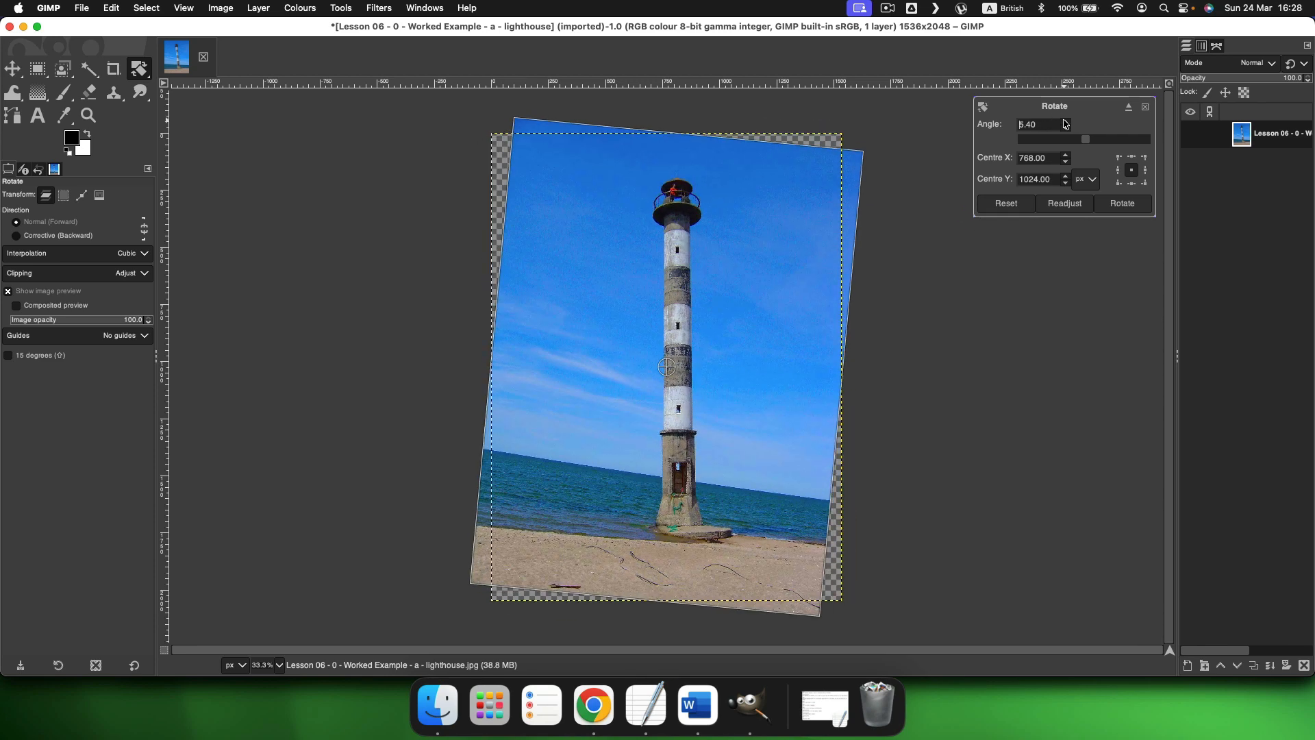
pyautogui.click(1069, 128)
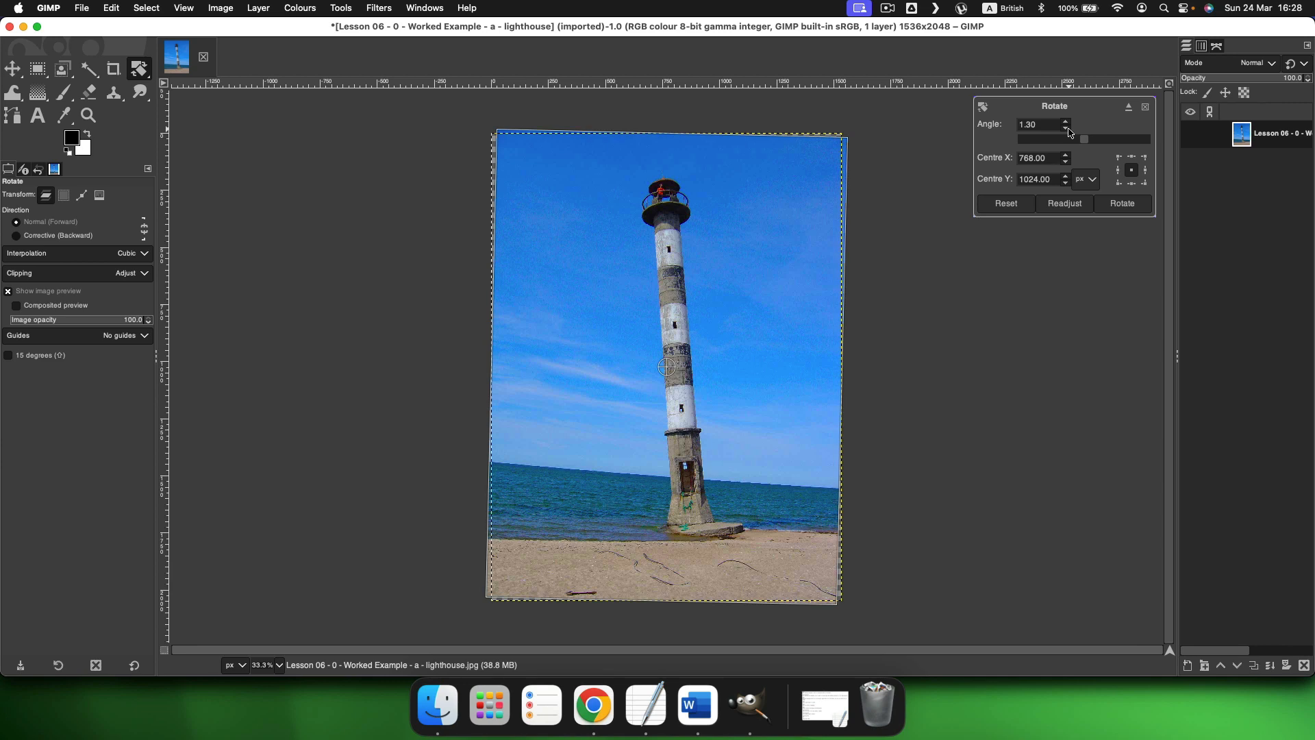
pyautogui.click(1069, 128)
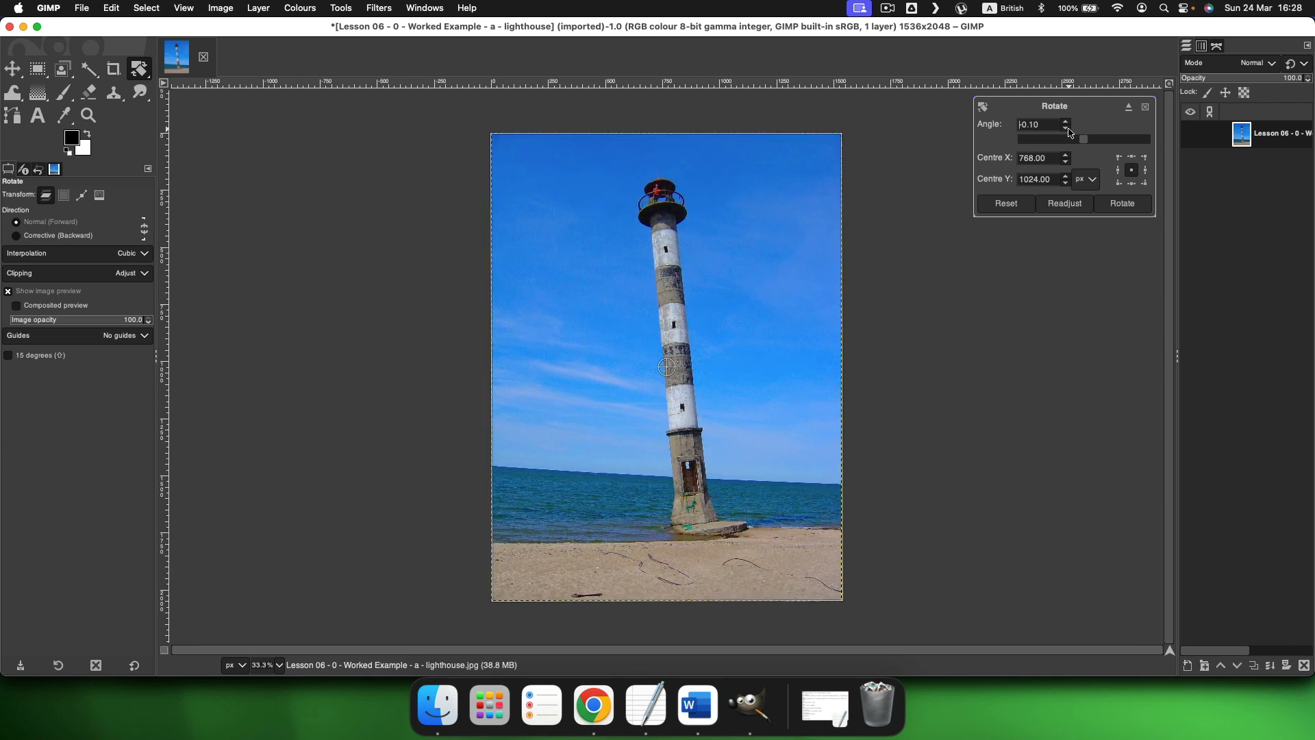
pyautogui.click(1070, 129)
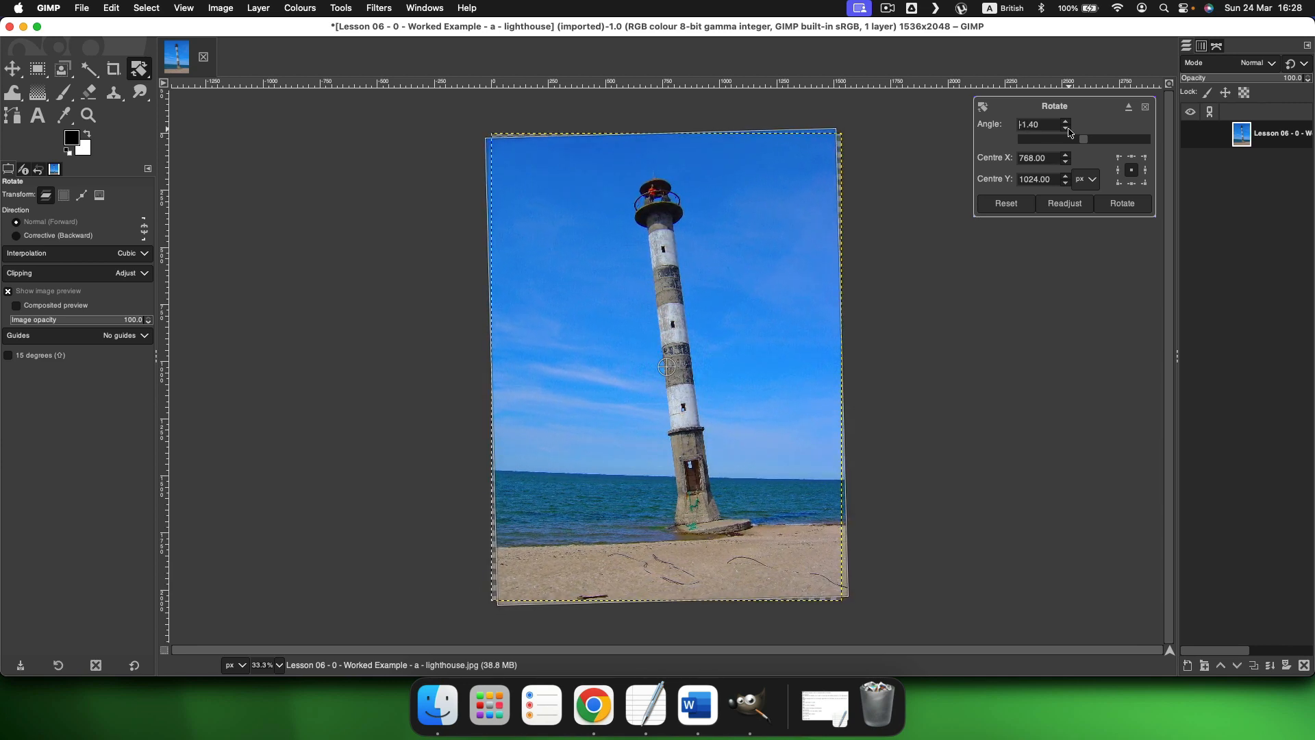
pyautogui.click(1070, 129)
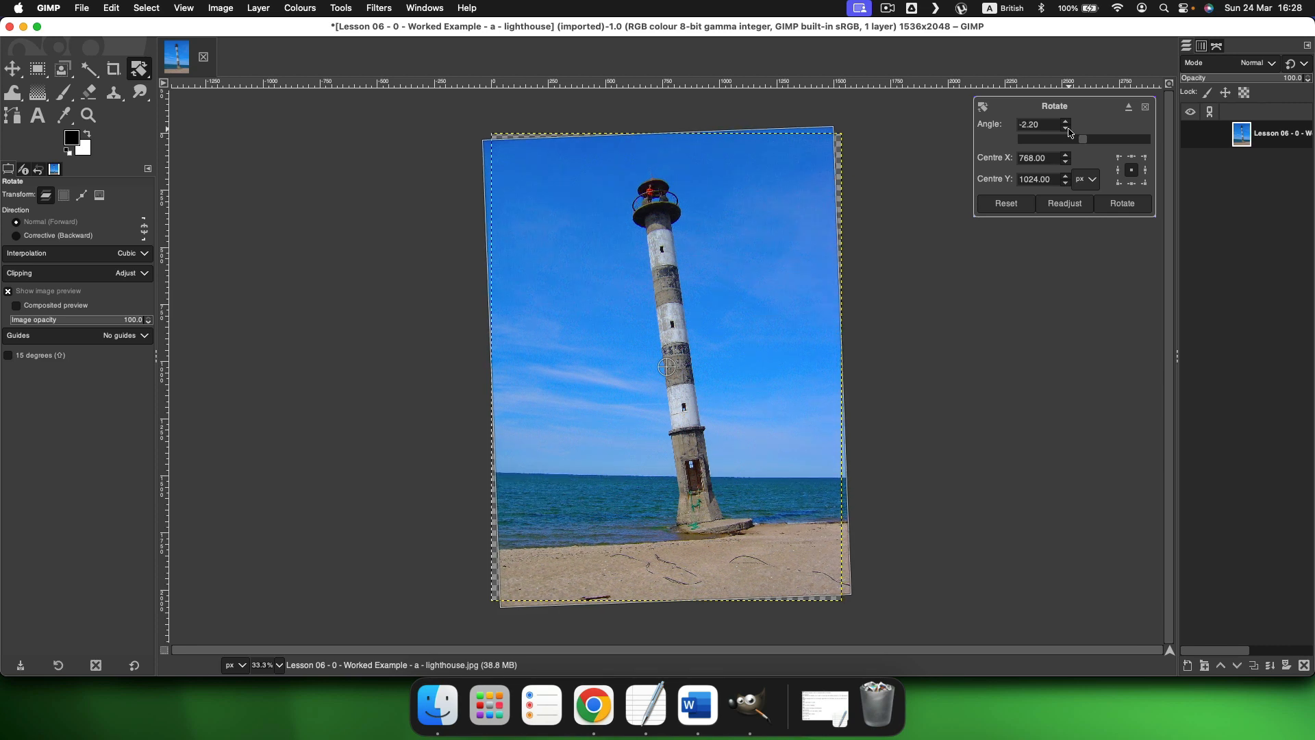
pyautogui.click(1069, 129)
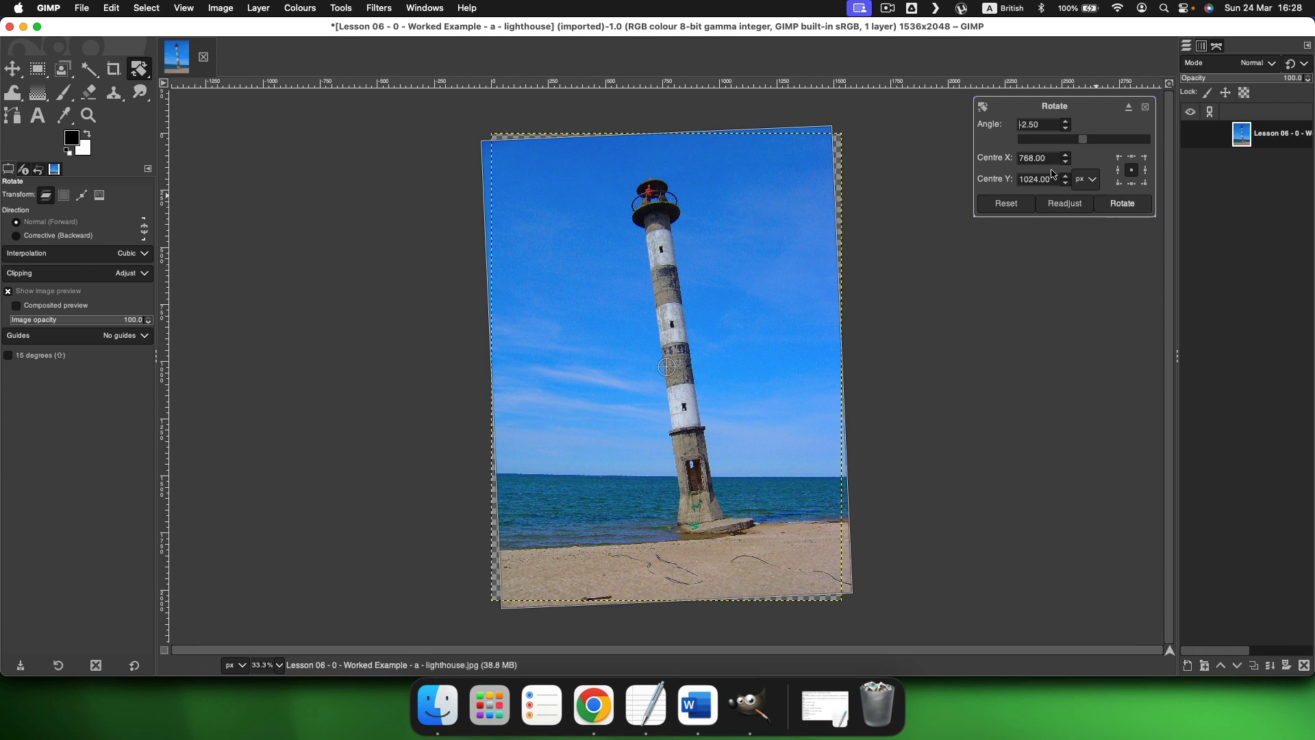
pyautogui.click(1116, 204)
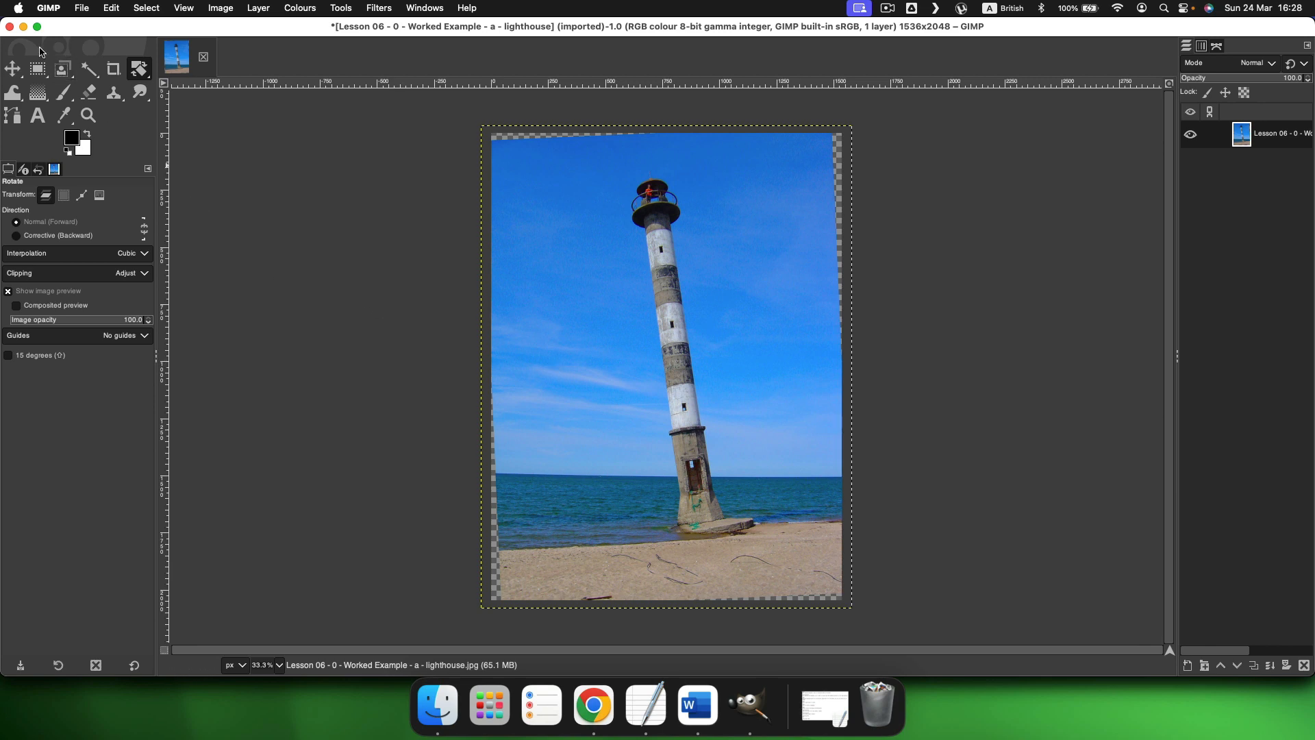
# Step: Activate the Crop tool, keeping its aspect ratio at 9:16
pyautogui.click(115, 74)
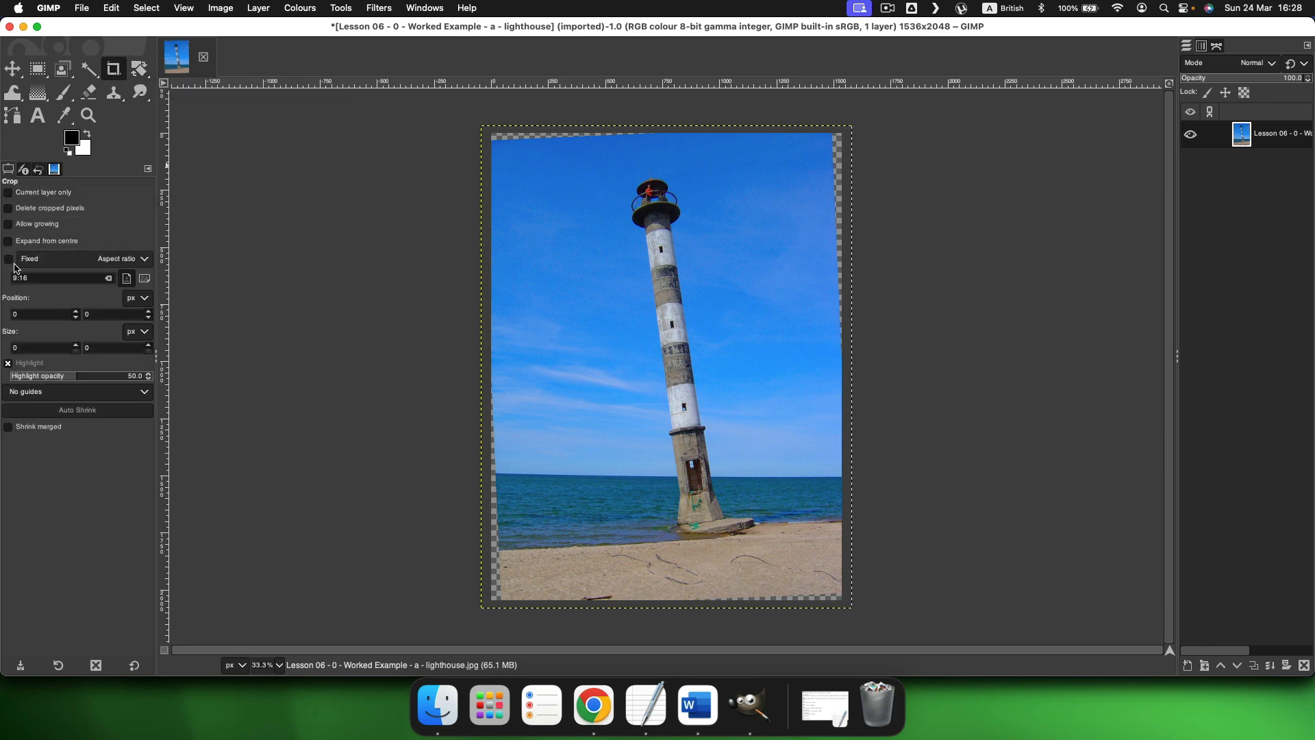
pyautogui.moveTo(539, 206); pyautogui.dragTo(691, 315)
pyautogui.click(447, 254)
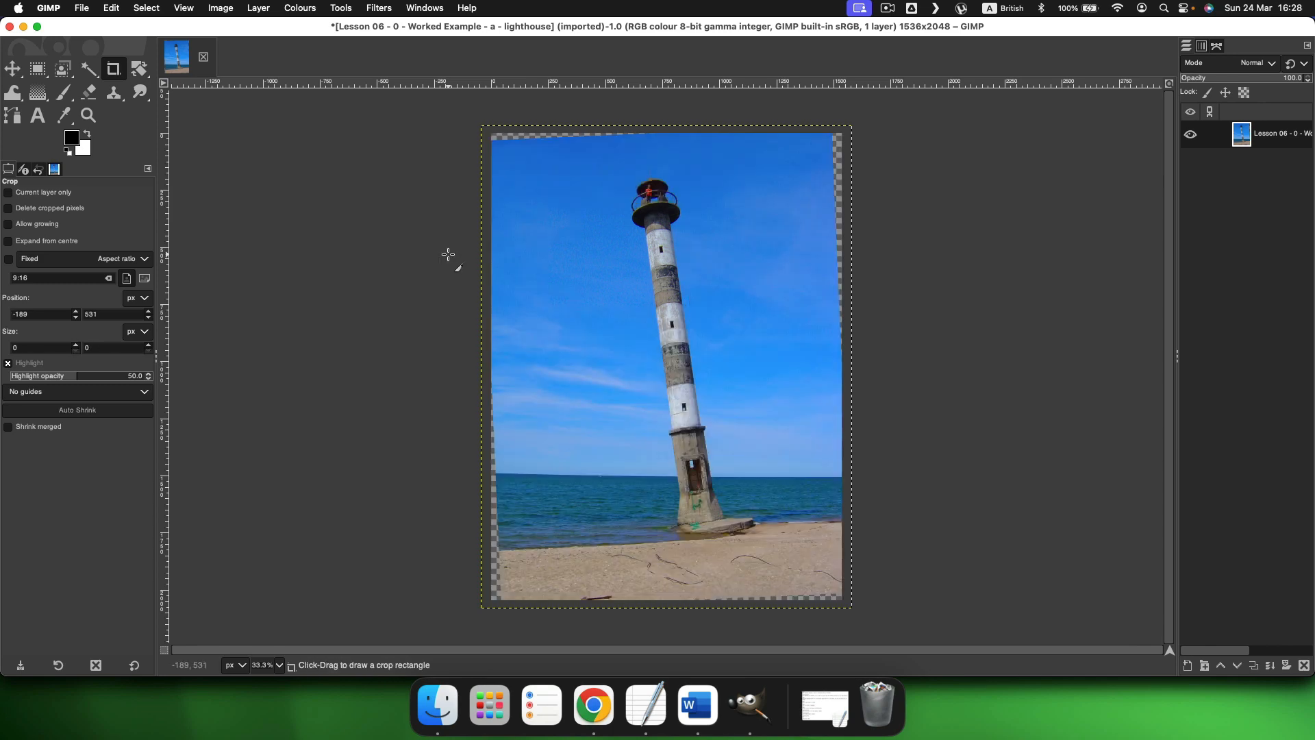
pyautogui.moveTo(35, 278); pyautogui.dragTo(6, 278)
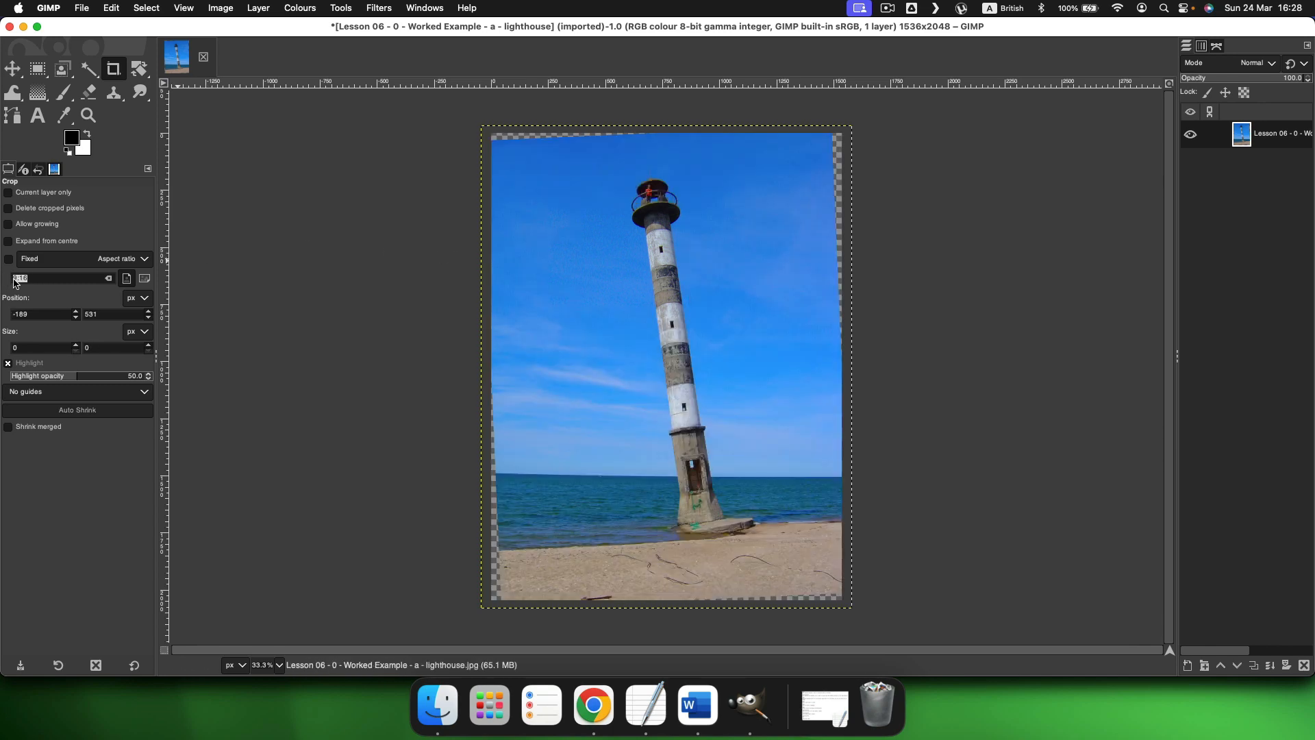
pyautogui.click(39, 281)
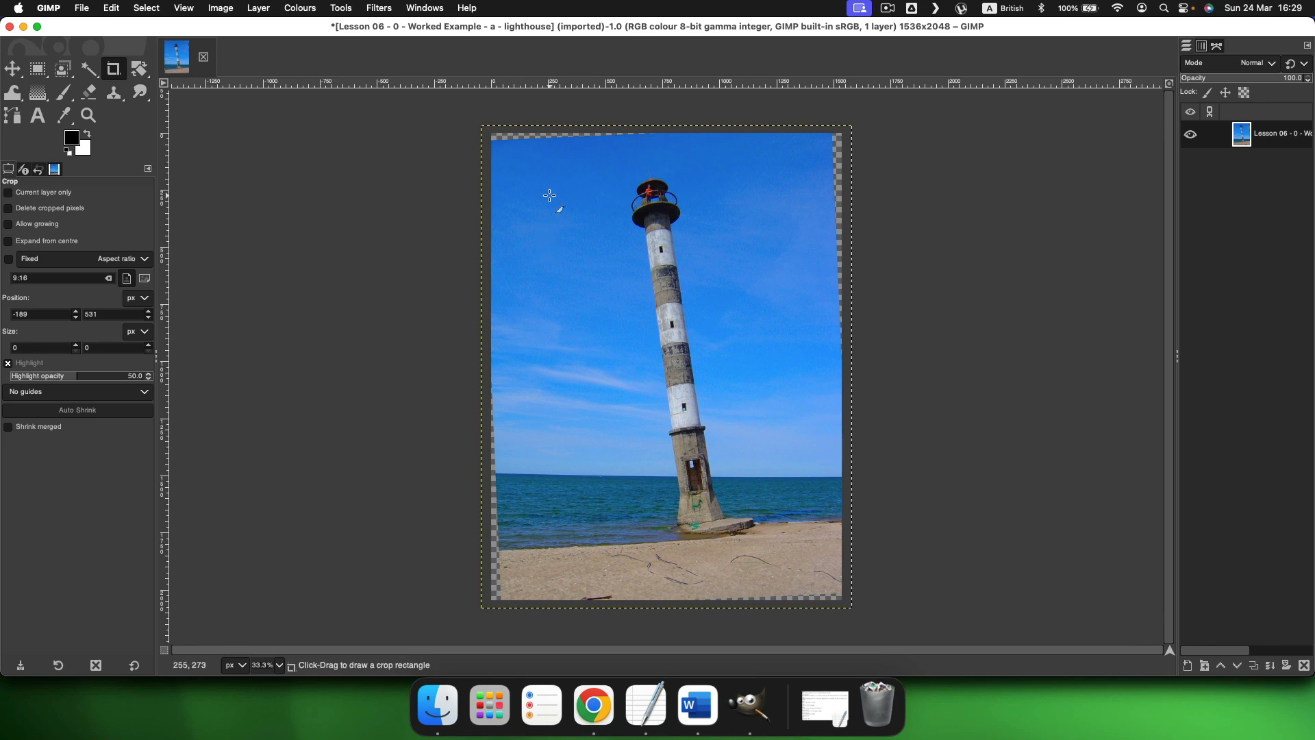
pyautogui.moveTo(526, 174); pyautogui.dragTo(734, 224)
pyautogui.press('shift')
pyautogui.press('Escape')
# Step: Crop the image to a 9:16 portrait area of about 1071 × 1904 px around the lighthouse, leaving out the transparent edges
pyautogui.moveTo(550, 158); pyautogui.dragTo(792, 580)
pyautogui.press('shift')
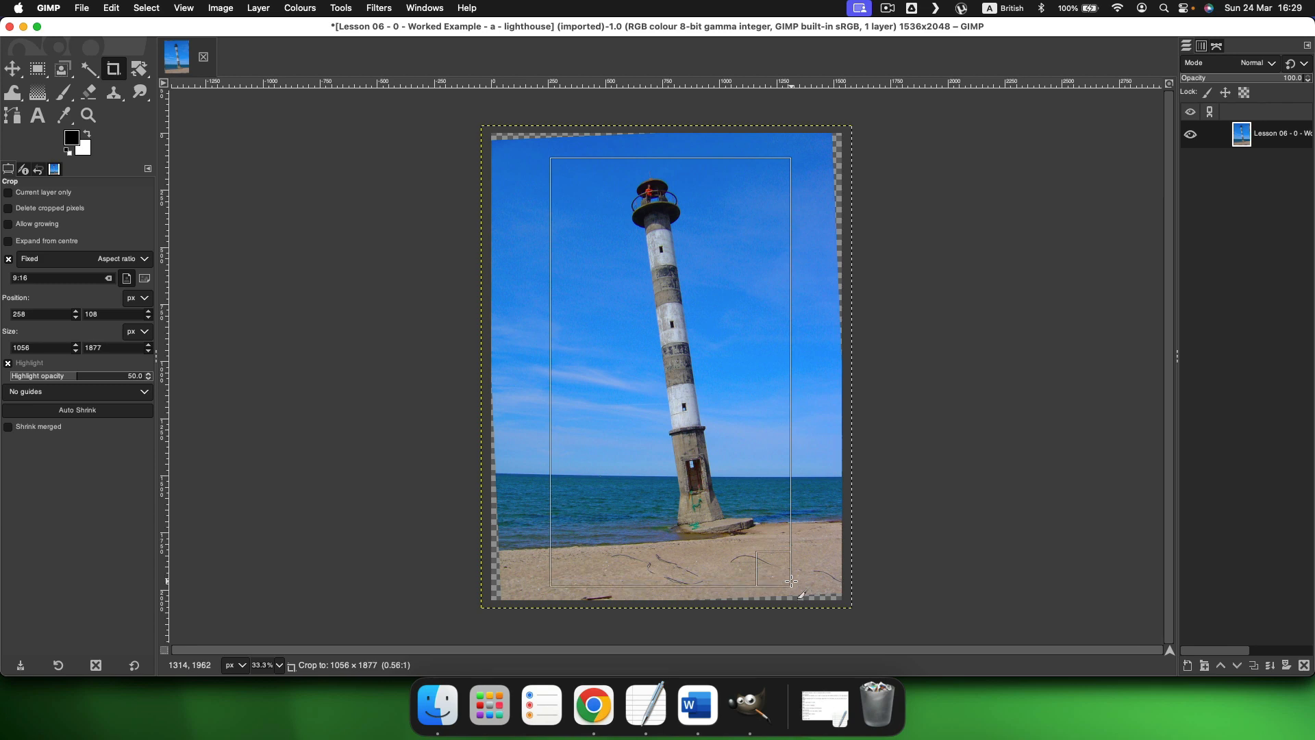
pyautogui.moveTo(792, 581); pyautogui.dragTo(792, 581)
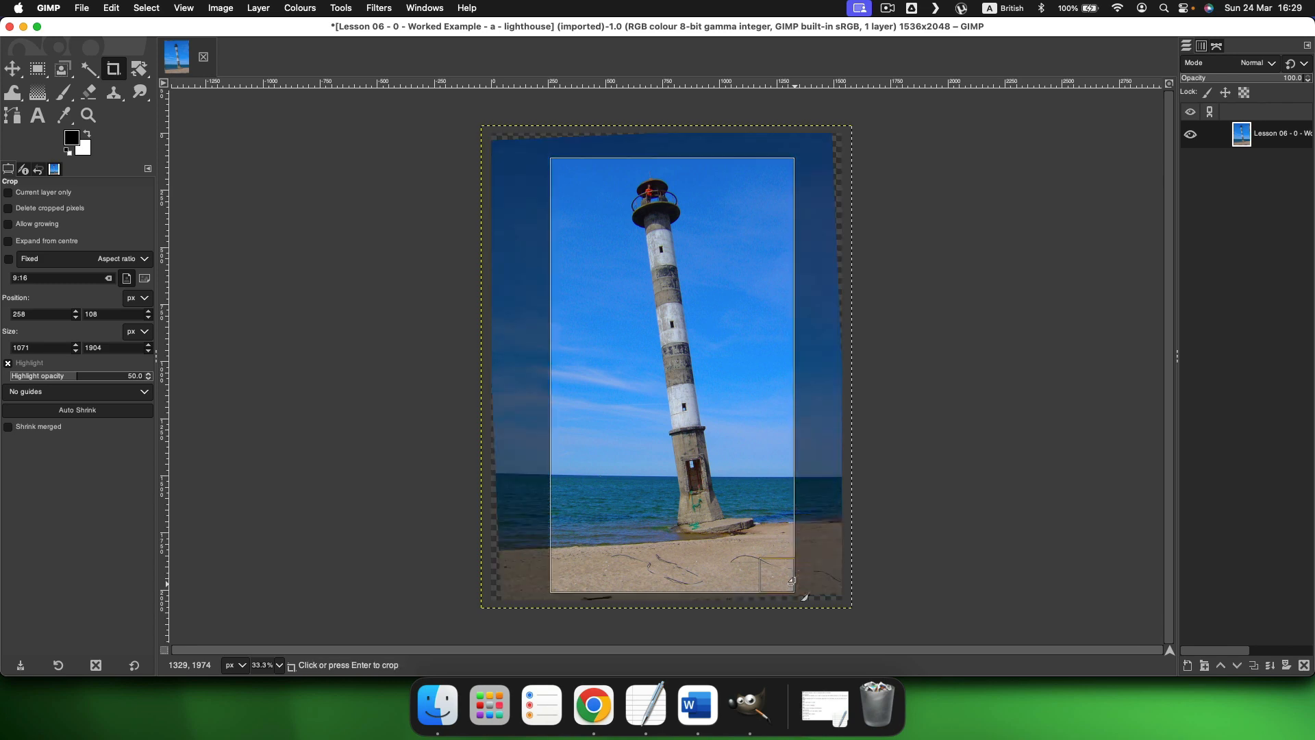
pyautogui.press('Return')
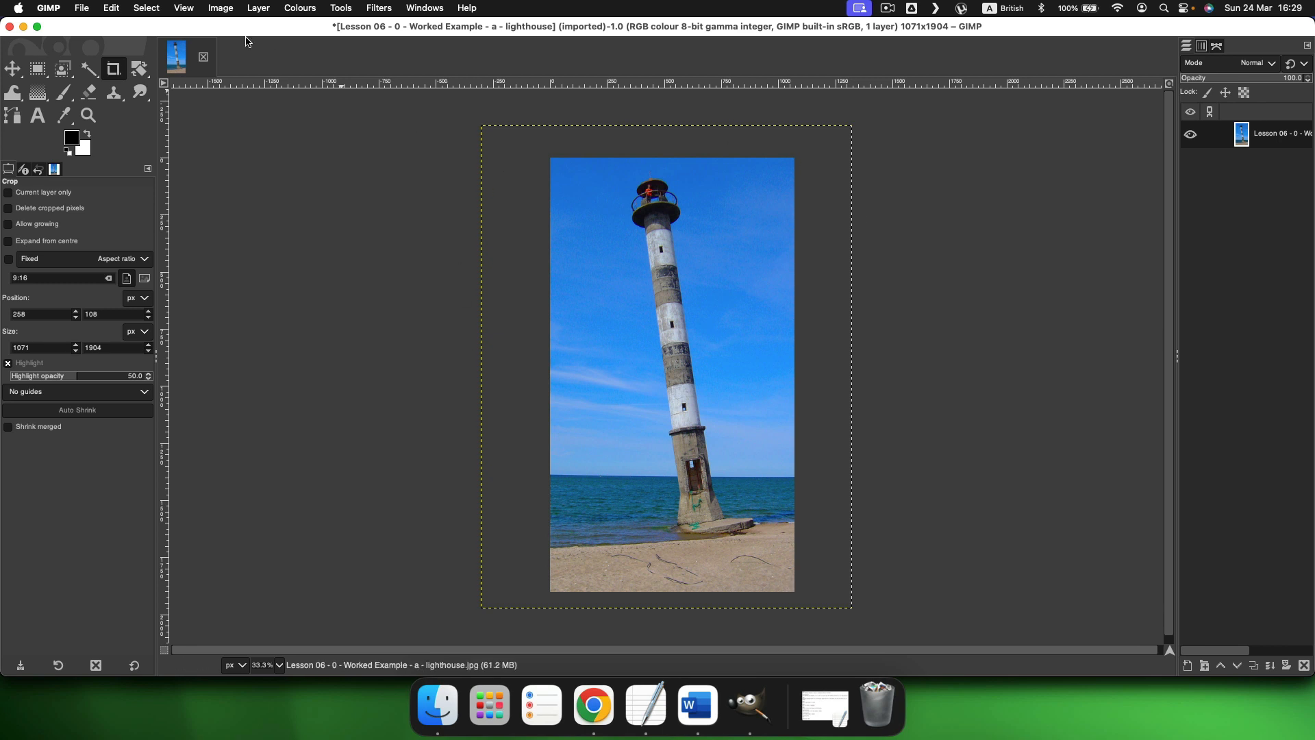
# Step: Fit the layer boundary to the cropped image size
pyautogui.click(257, 10)
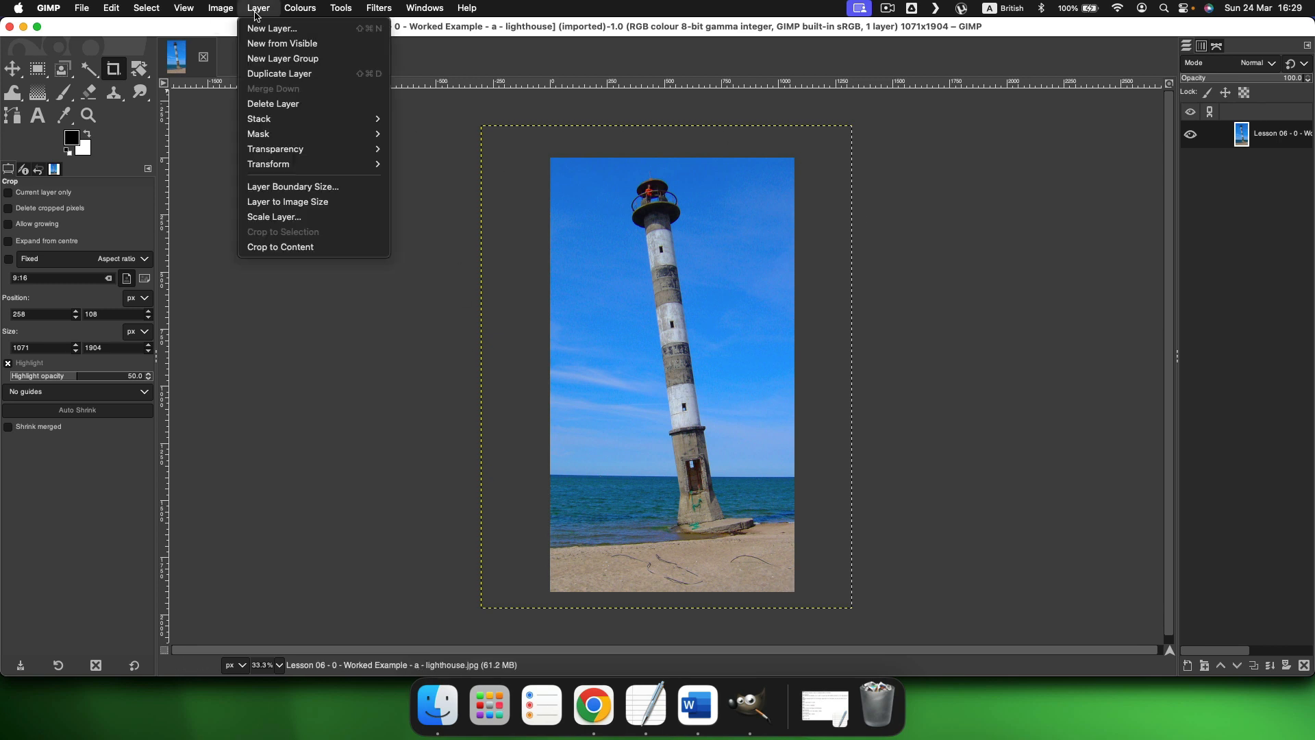
pyautogui.click(309, 203)
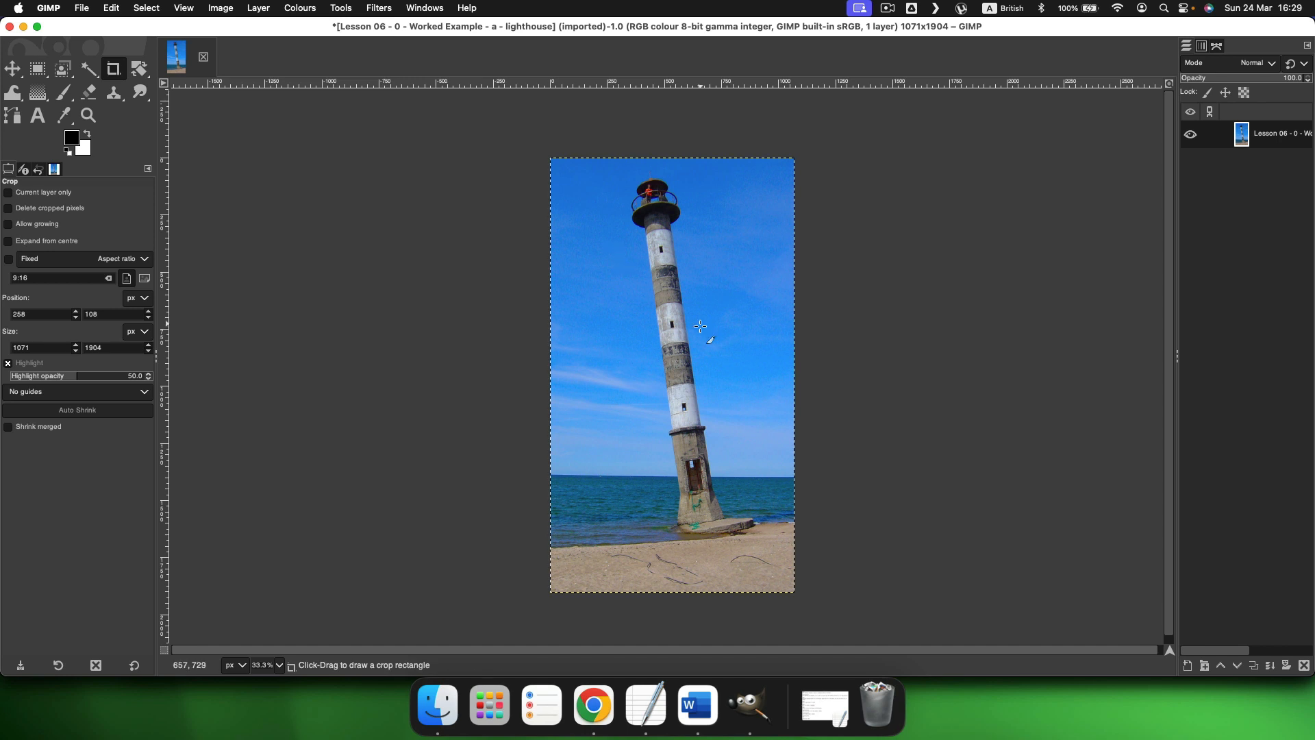
pyautogui.click(147, 9)
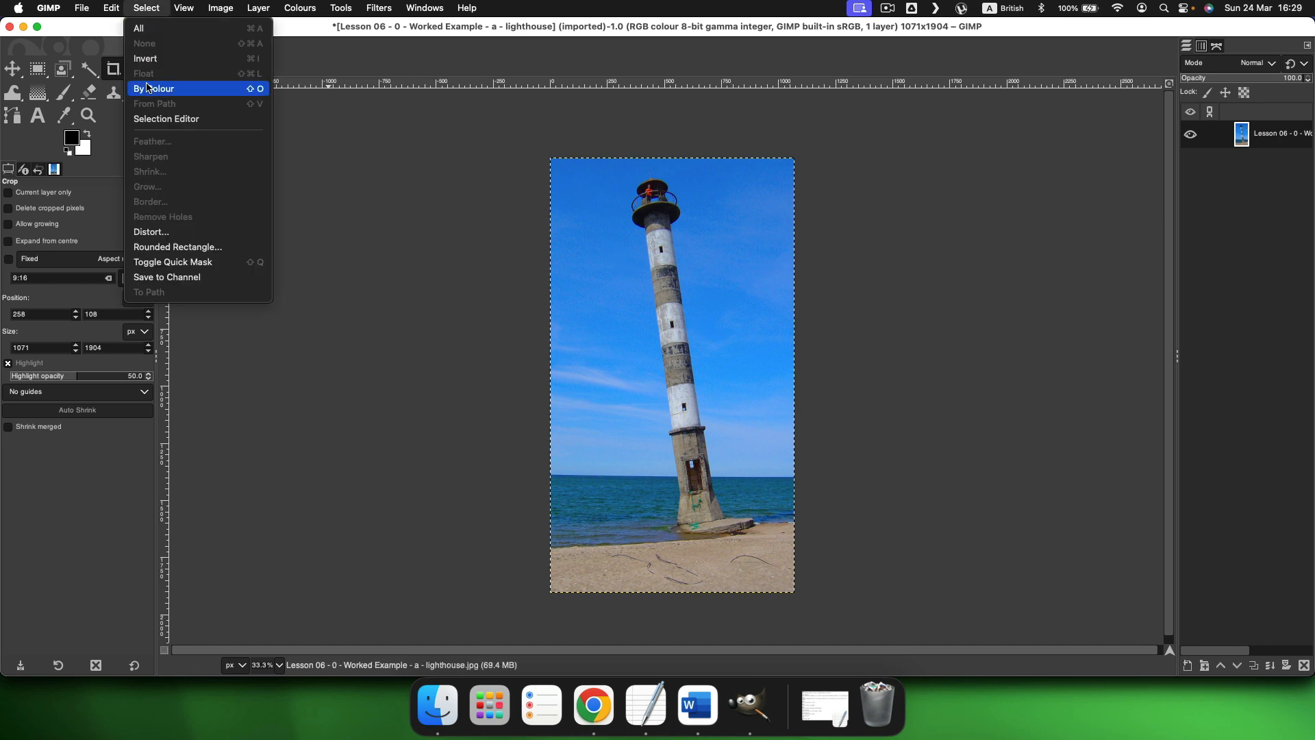
pyautogui.click(394, 244)
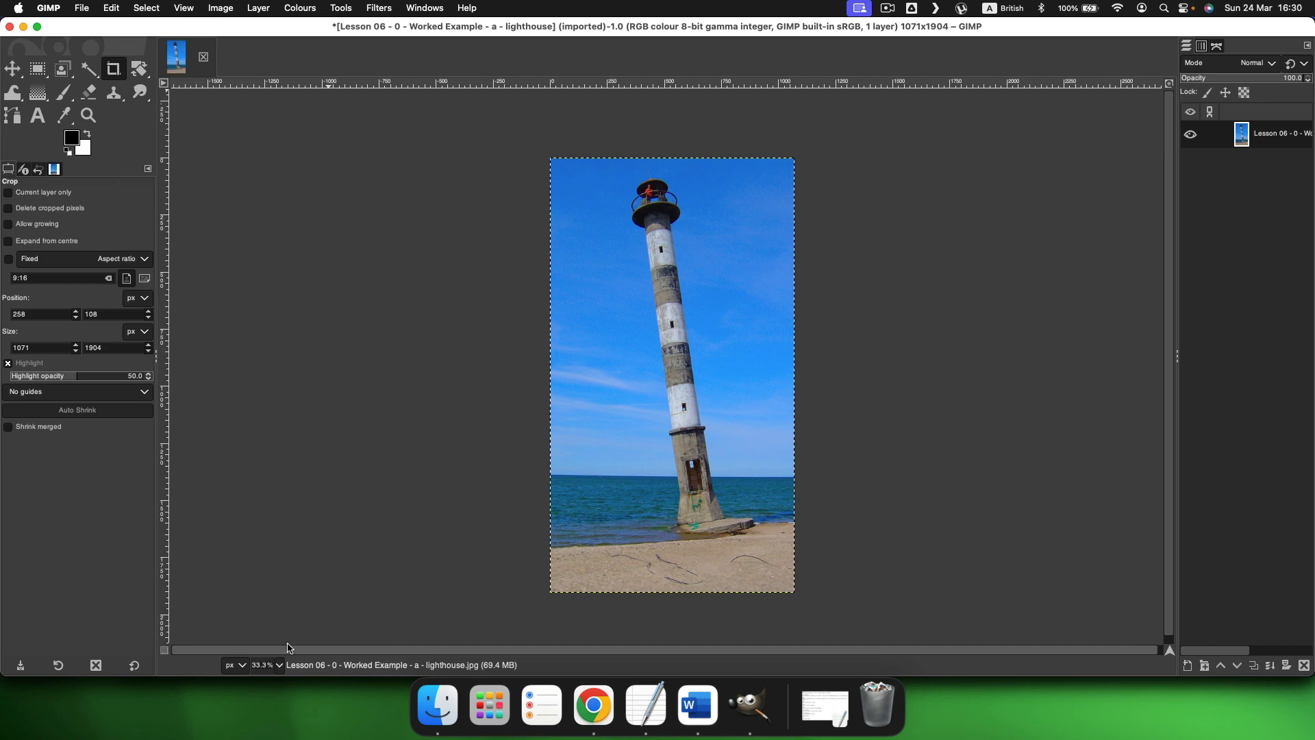
# Step: At 200% zoom, set the Clone tool's source on the clean sand left of the dark sticks on the beach
pyautogui.click(278, 665)
pyautogui.click(265, 577)
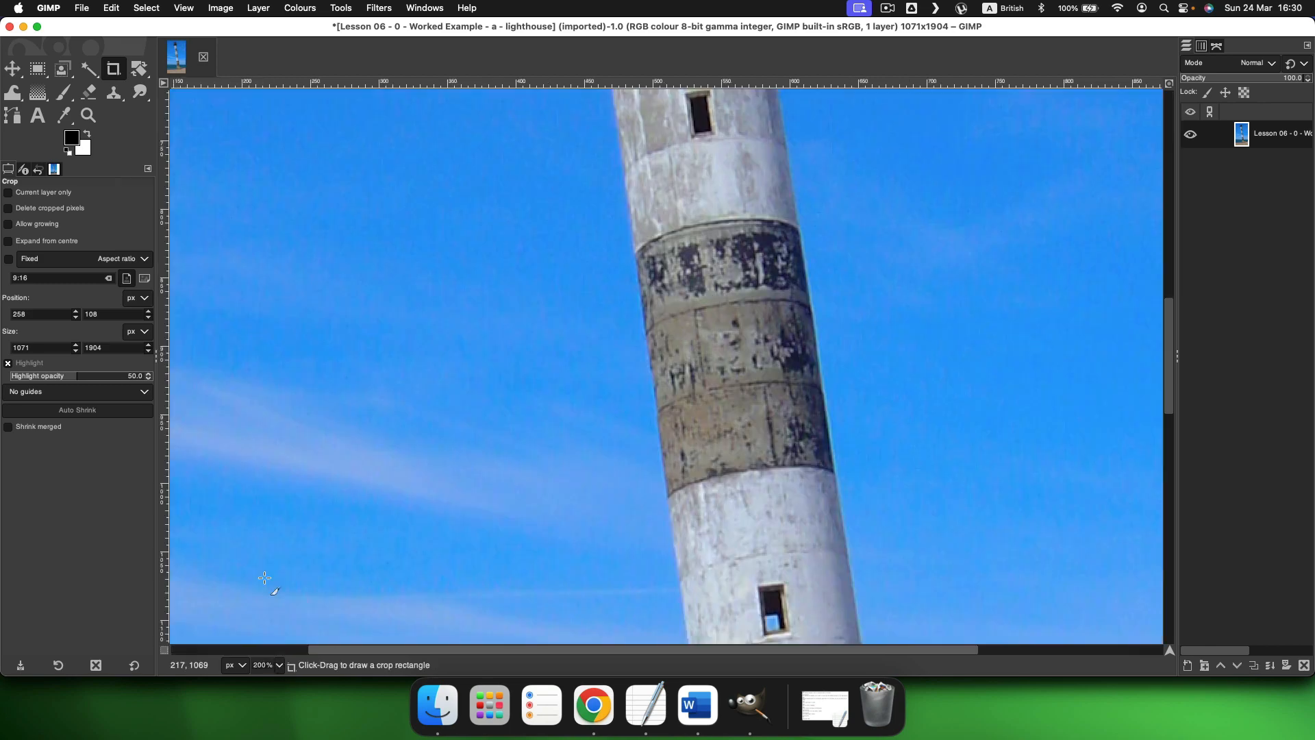
pyautogui.scroll(-10, 661, 508)
pyautogui.hscroll(3, 662, 508)
pyautogui.hscroll(-5, 662, 507)
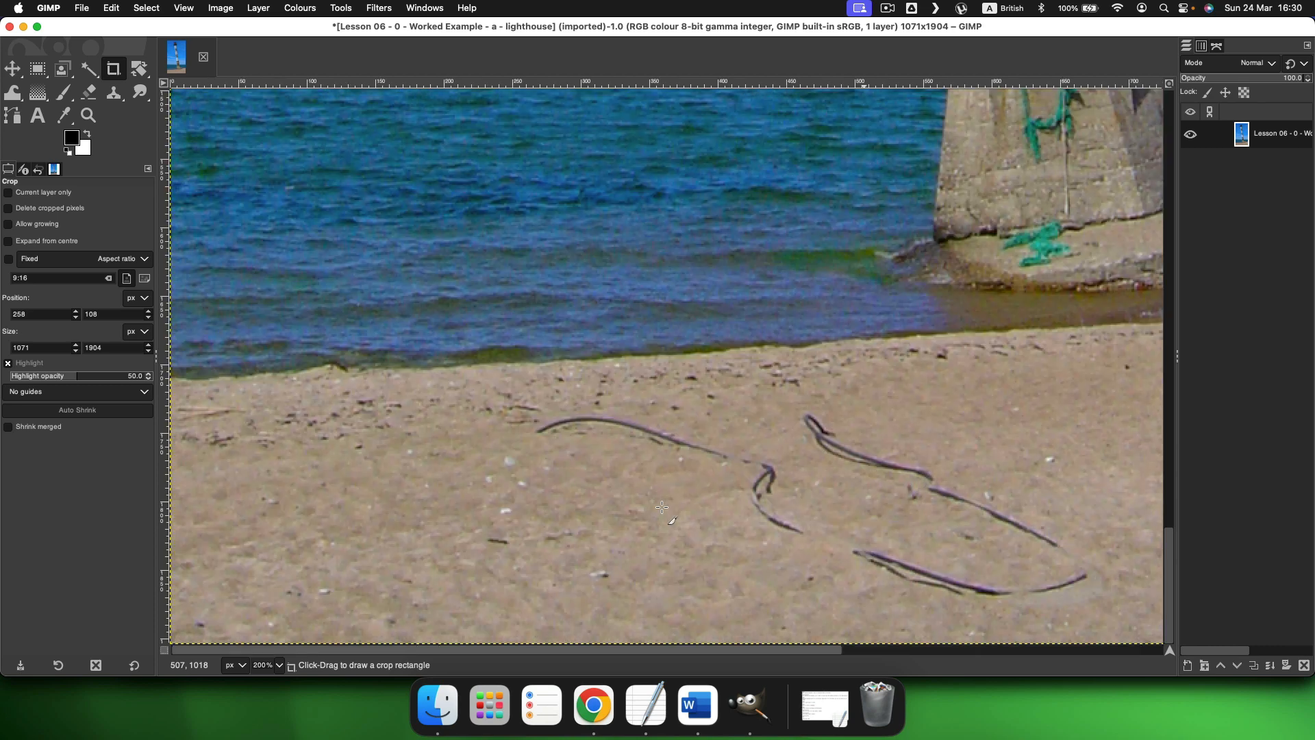
pyautogui.hscroll(5, 662, 507)
pyautogui.hscroll(-5, 661, 507)
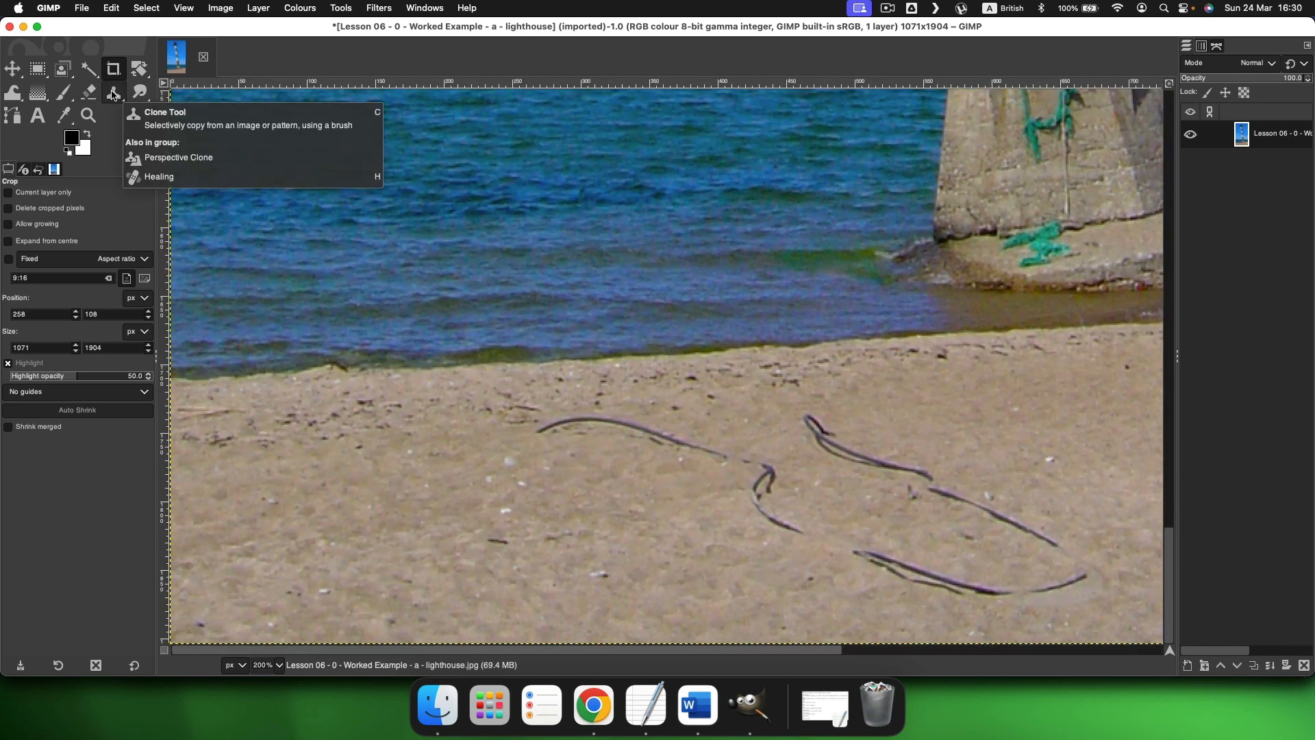
pyautogui.click(341, 7)
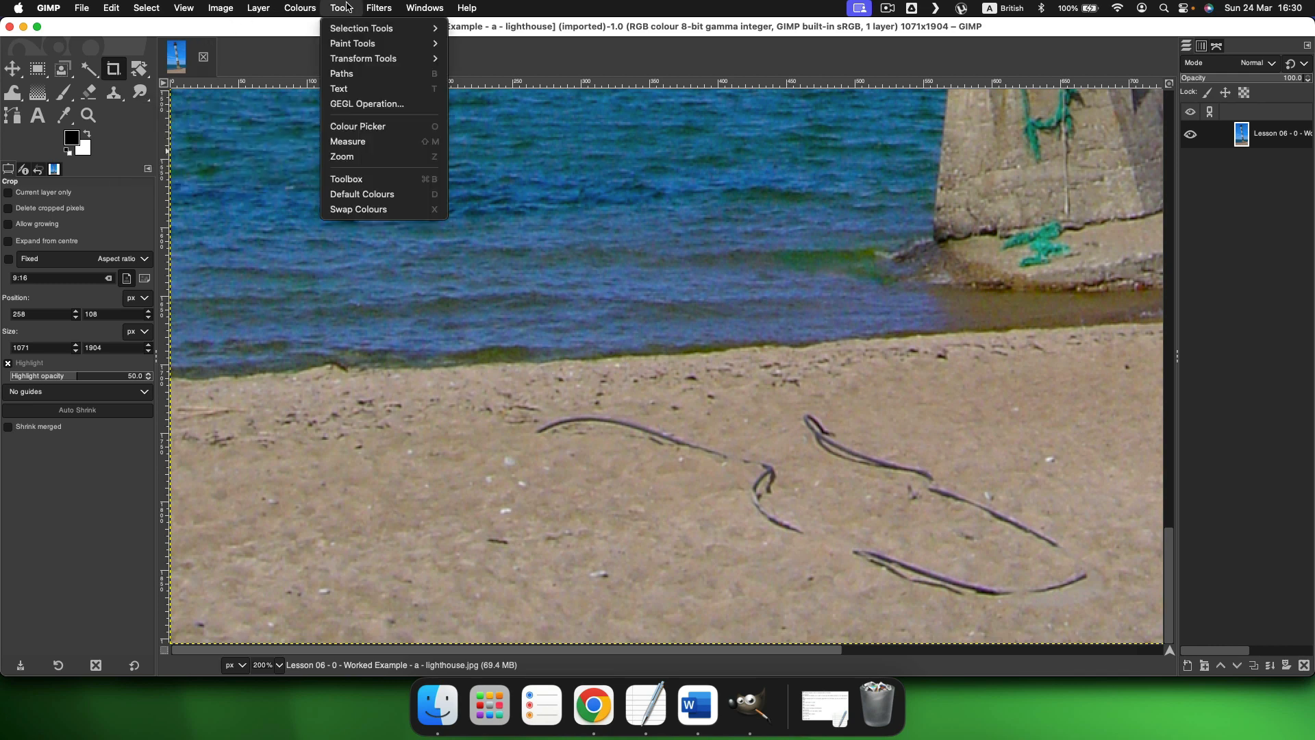
pyautogui.moveTo(363, 51)
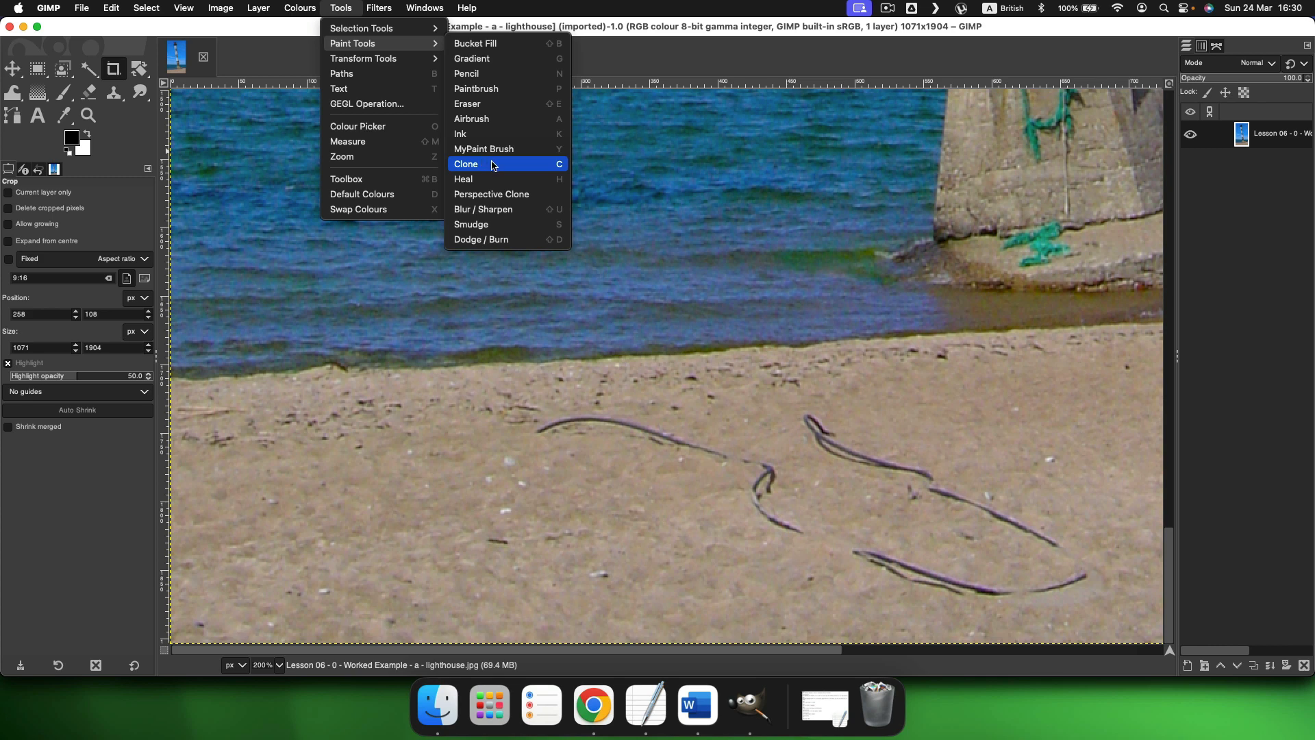
pyautogui.click(493, 166)
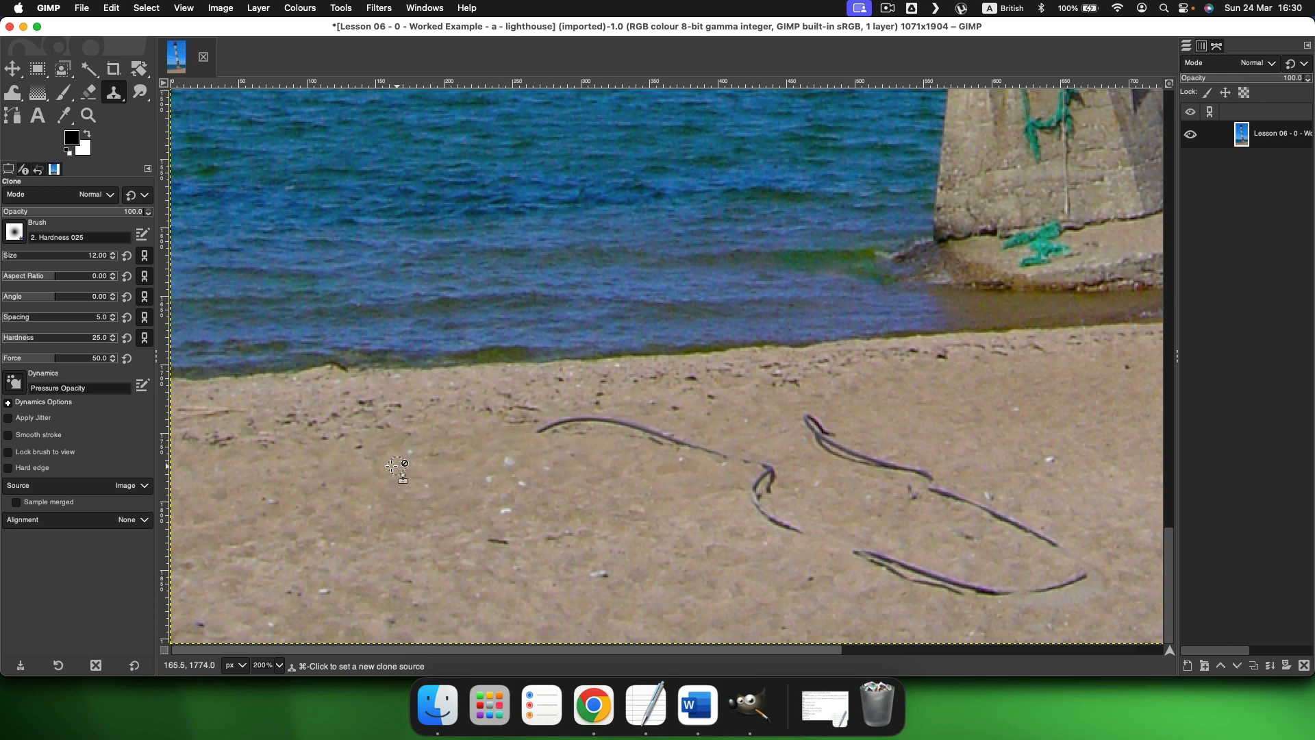
pyautogui.press('super')
pyautogui.keyDown('super'); pyautogui.click(438, 450); pyautogui.keyUp('super')
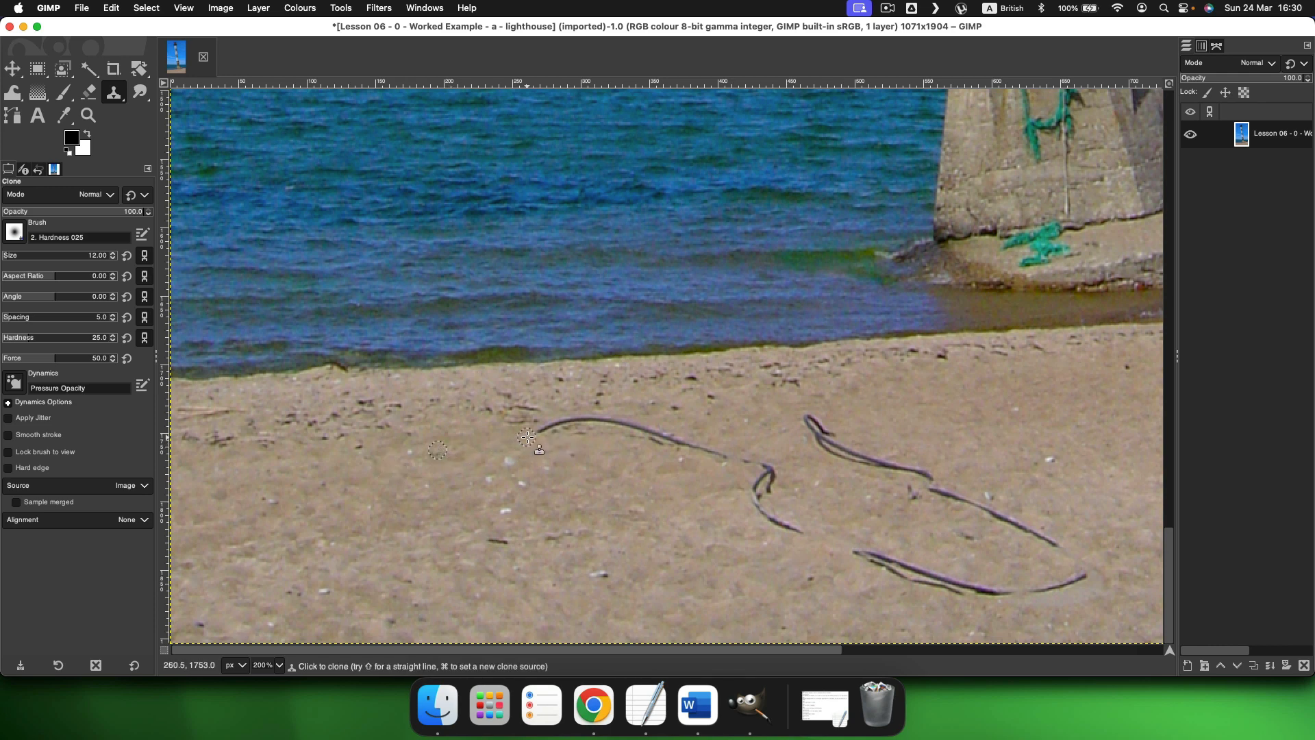
# Step: Clone sand over the dark sticks and the small dark debris on the left part of the beach, enlarging the brush to size 55
pyautogui.moveTo(531, 437)
pyautogui.mouseDown()
pyautogui.moveTo(579, 423)
pyautogui.moveTo(558, 422)
pyautogui.mouseUp()
pyautogui.moveTo(516, 483)
pyautogui.mouseDown()
pyautogui.moveTo(599, 424)
pyautogui.moveTo(793, 482)
pyautogui.moveTo(749, 496)
pyautogui.moveTo(800, 531)
pyautogui.mouseUp()
pyautogui.moveTo(519, 532)
pyautogui.mouseDown()
pyautogui.moveTo(504, 541)
pyautogui.moveTo(589, 536)
pyautogui.moveTo(460, 547)
pyautogui.moveTo(526, 535)
pyautogui.mouseUp()
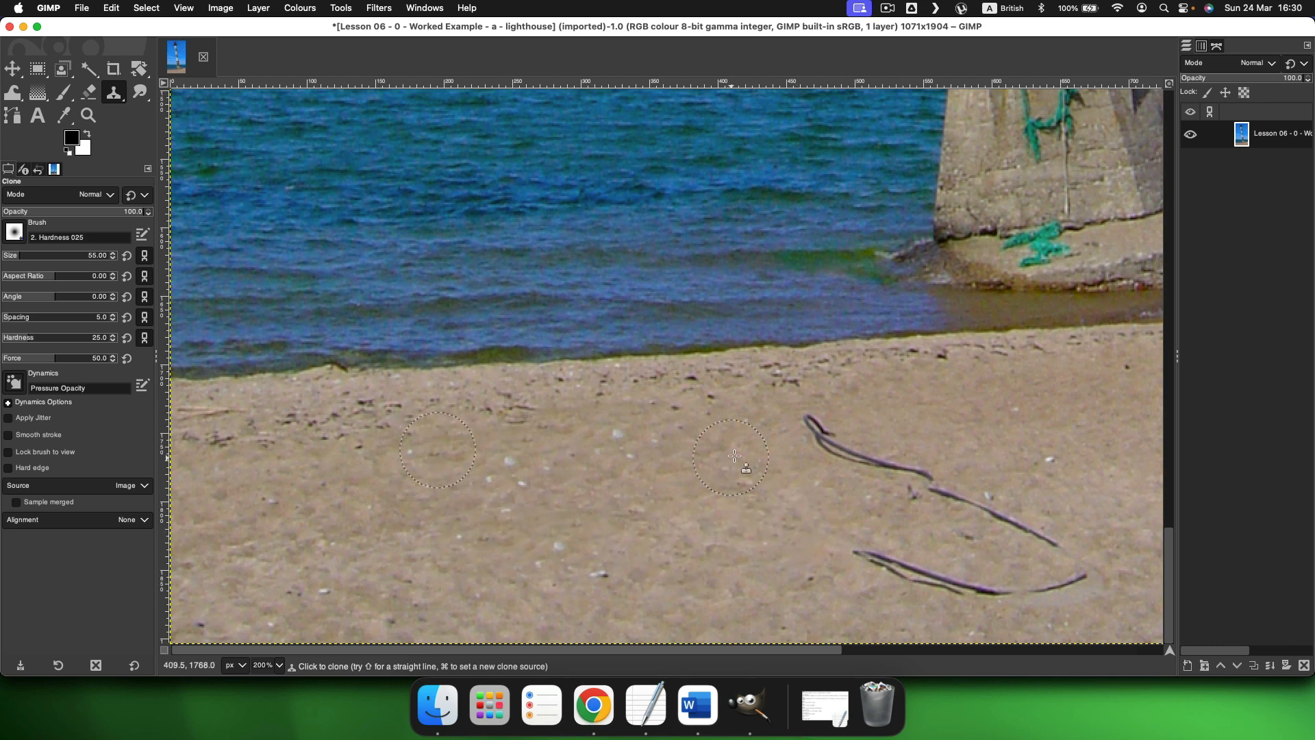
pyautogui.moveTo(809, 433)
pyautogui.mouseDown()
pyautogui.moveTo(878, 460)
pyautogui.moveTo(836, 455)
pyautogui.moveTo(1084, 549)
pyautogui.moveTo(1043, 536)
pyautogui.moveTo(1038, 557)
pyautogui.moveTo(1103, 589)
pyautogui.moveTo(843, 551)
pyautogui.mouseUp()
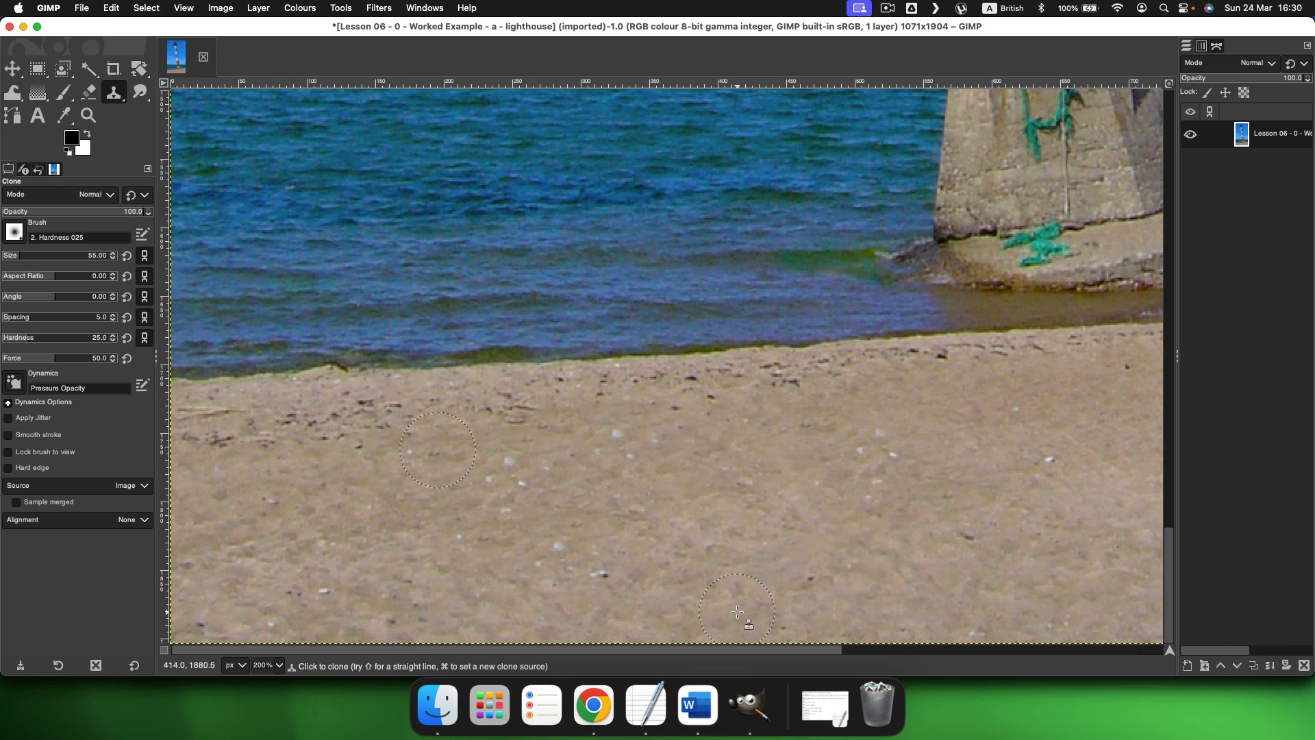
# Step: Clone clean sand over the curved dark branch, its shadow and the nearby debris on the right part of the beach
pyautogui.moveTo(737, 654); pyautogui.dragTo(1060, 654)
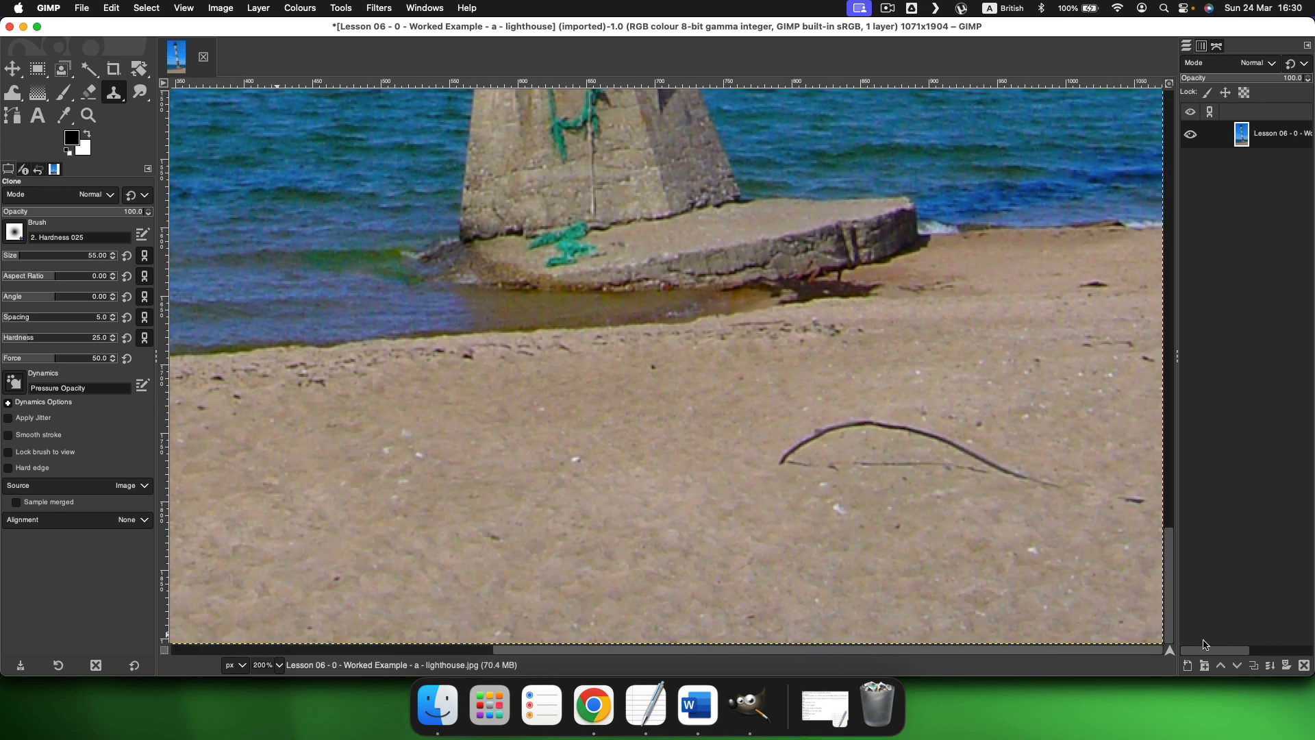
pyautogui.keyDown('super'); pyautogui.click(631, 503); pyautogui.keyUp('super')
pyautogui.rightClick(768, 463)
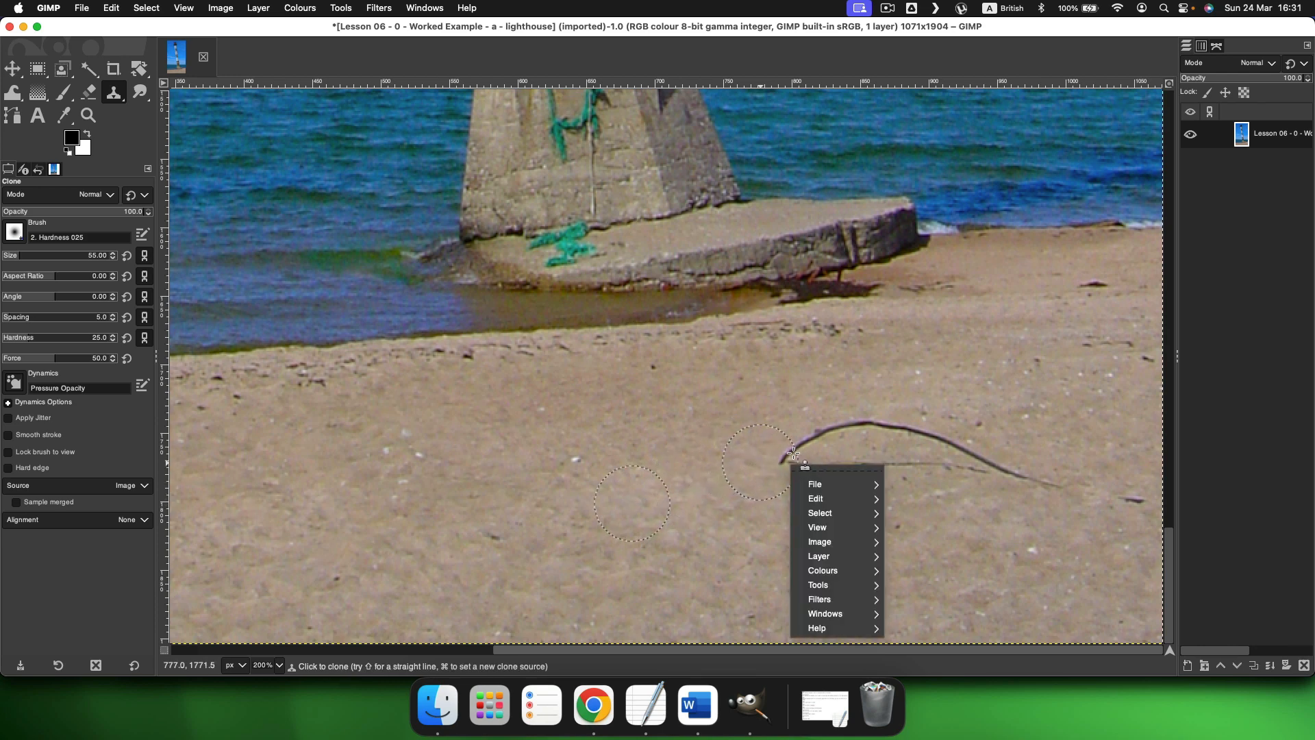
pyautogui.press('Escape')
pyautogui.moveTo(769, 462)
pyautogui.mouseDown()
pyautogui.moveTo(916, 429)
pyautogui.moveTo(960, 446)
pyautogui.moveTo(902, 408)
pyautogui.moveTo(875, 432)
pyautogui.moveTo(779, 449)
pyautogui.moveTo(954, 405)
pyautogui.moveTo(851, 467)
pyautogui.moveTo(983, 461)
pyautogui.moveTo(1160, 511)
pyautogui.moveTo(1023, 479)
pyautogui.moveTo(776, 511)
pyautogui.moveTo(748, 492)
pyautogui.mouseUp()
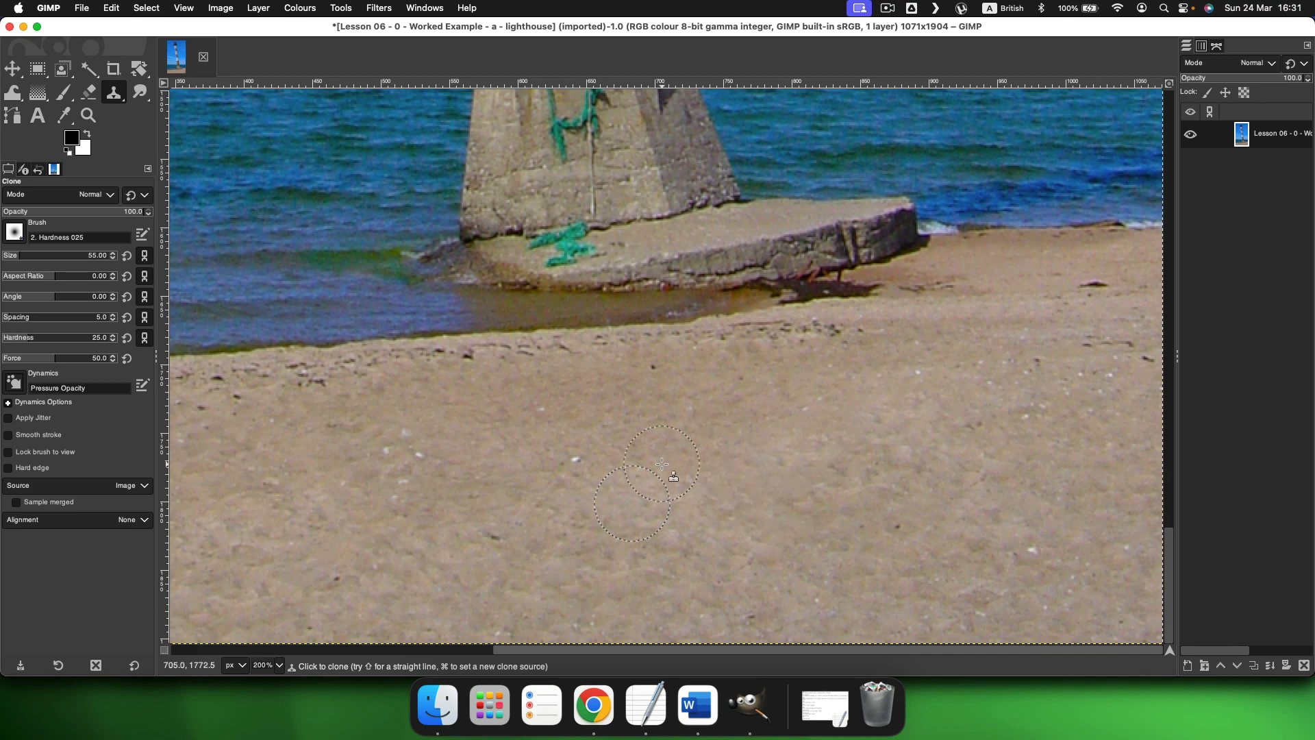
# Step: At 400% zoom, clone clean concrete with brush size 18 over the lower green rope lying on the lighthouse's ledge
pyautogui.scroll(8, 662, 464)
pyautogui.hscroll(-4, 662, 464)
pyautogui.scroll(-8, 662, 465)
pyautogui.hscroll(5, 661, 464)
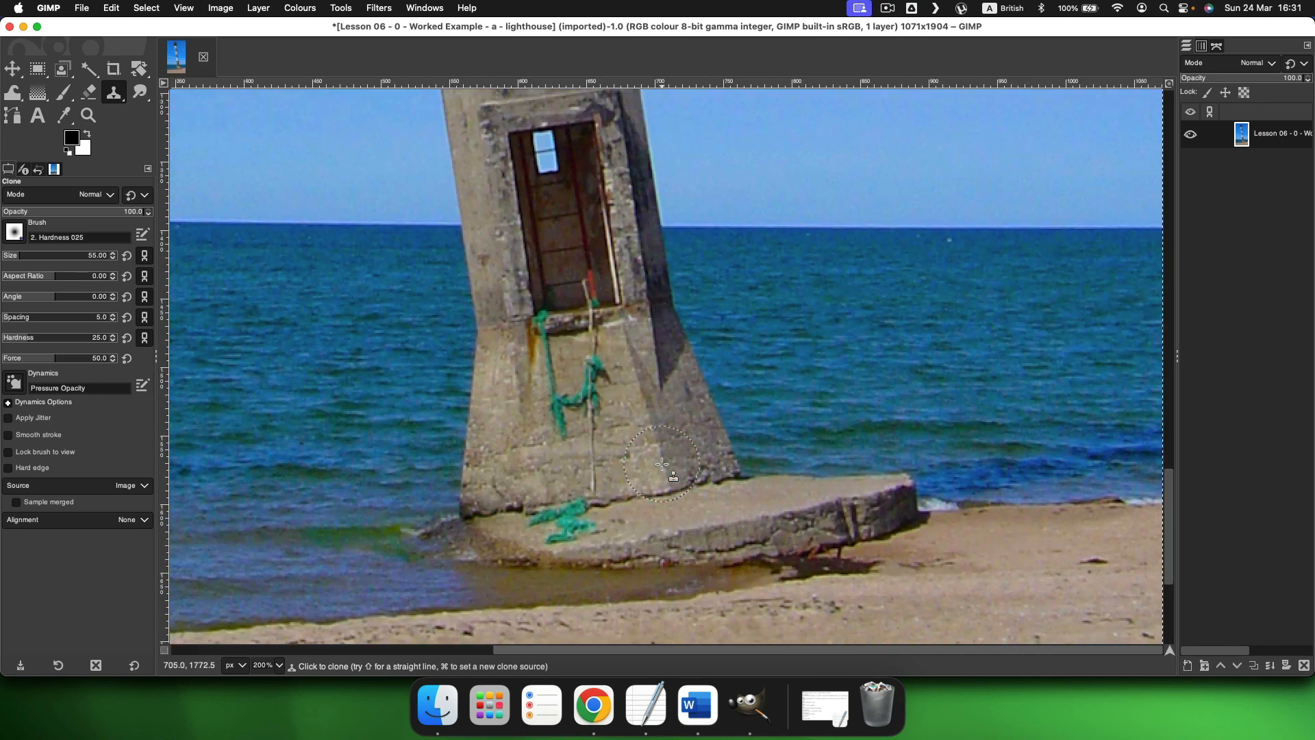
pyautogui.click(281, 669)
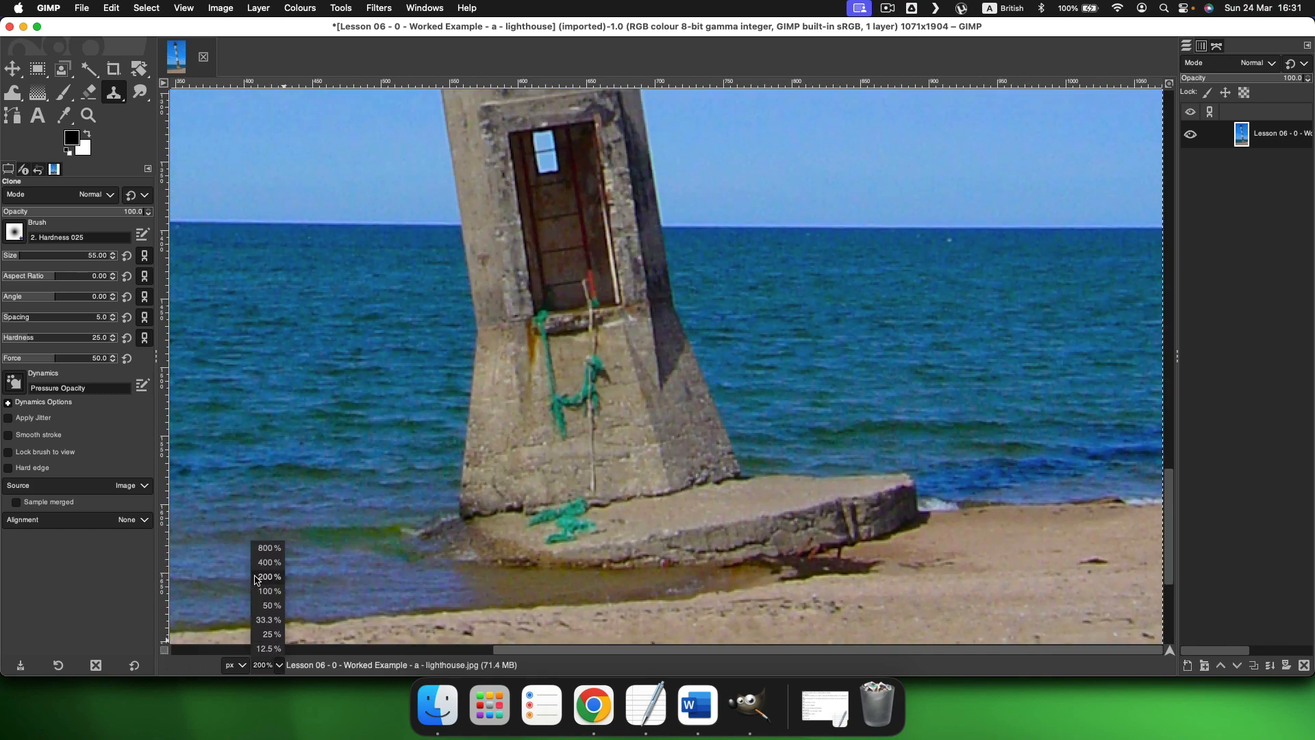
pyautogui.click(266, 556)
pyautogui.hscroll(-10, 424, 530)
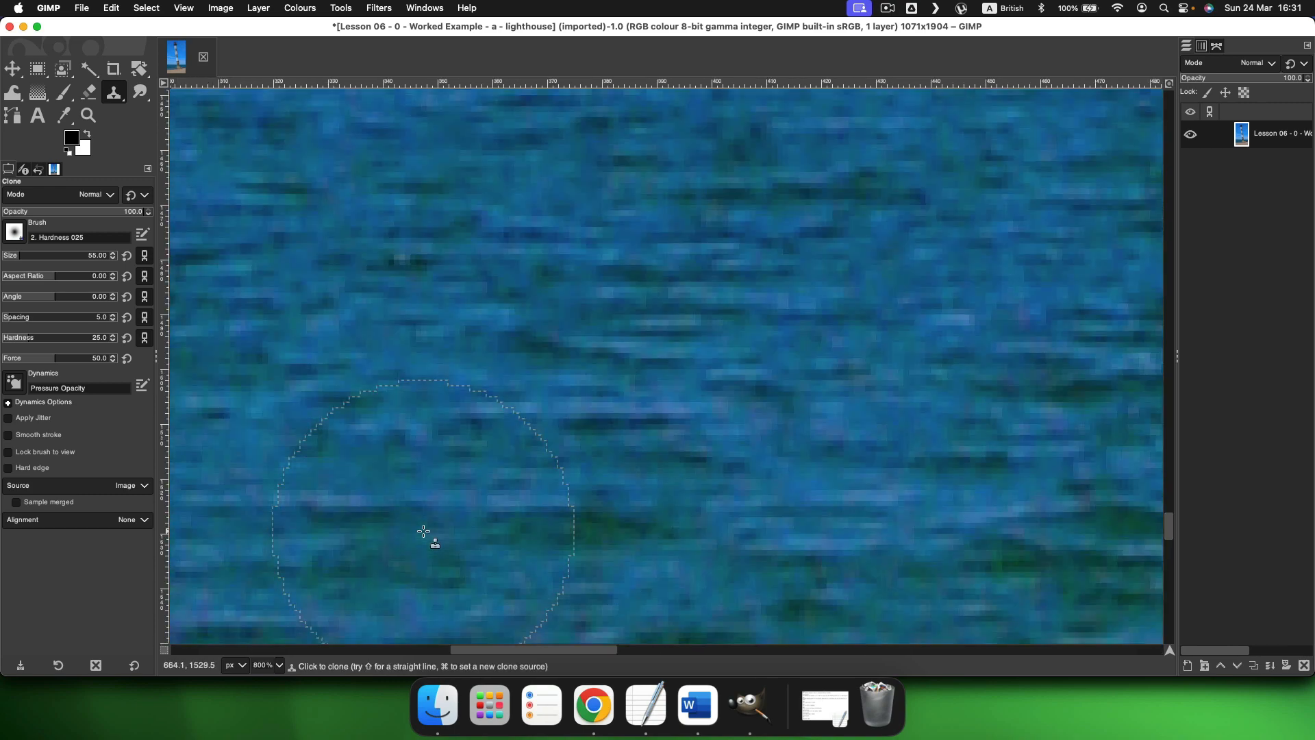
pyautogui.hscroll(7, 423, 531)
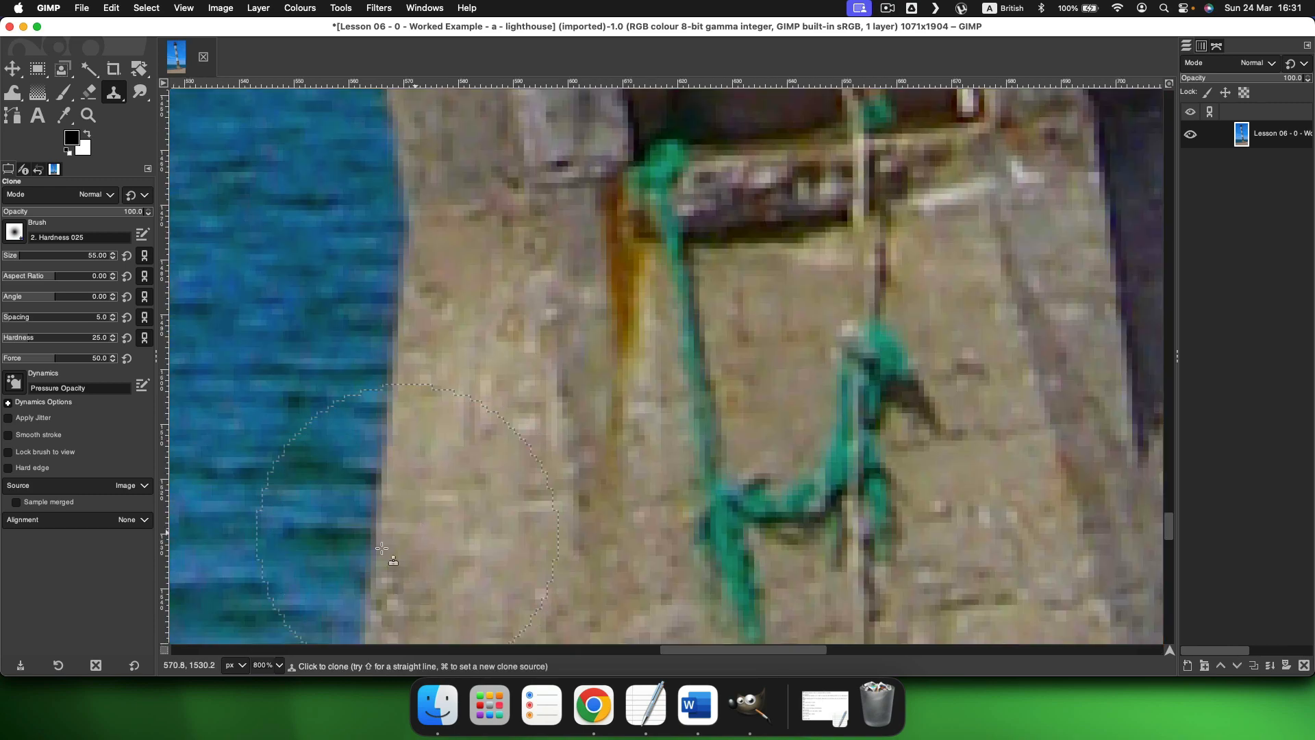
pyautogui.click(279, 665)
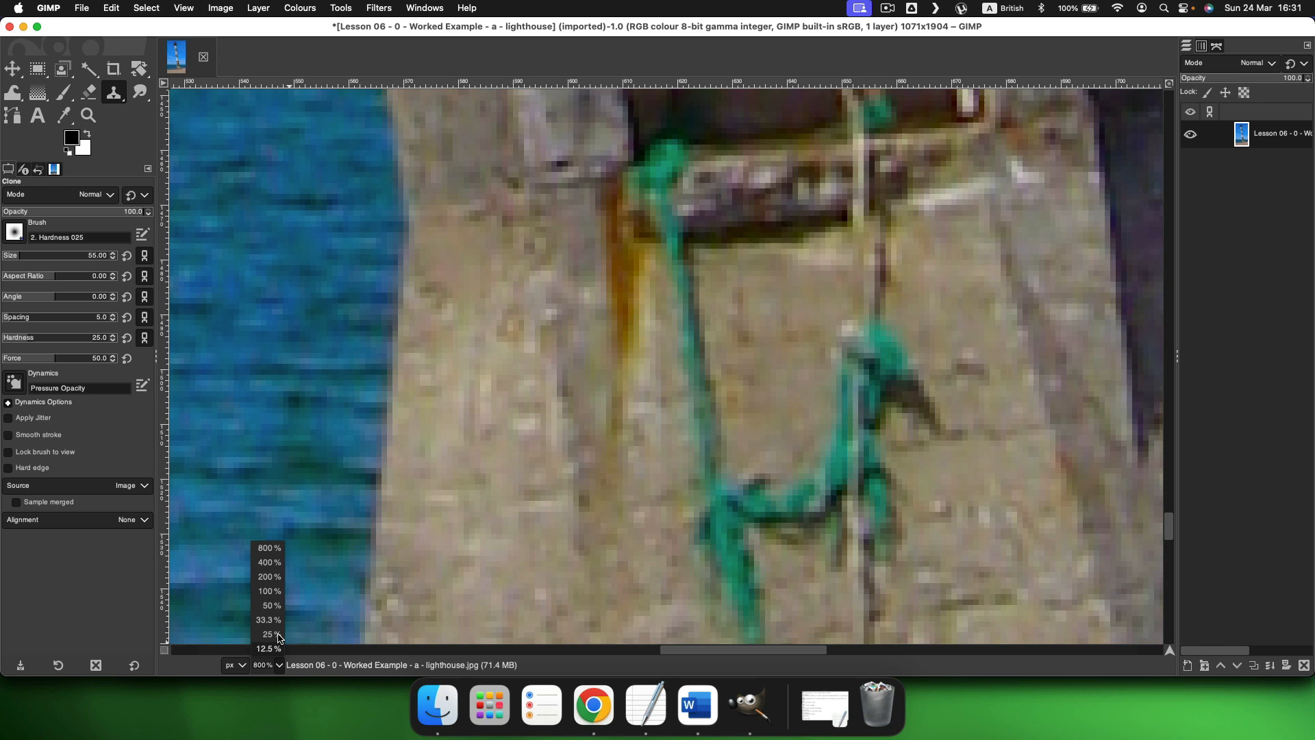
pyautogui.click(266, 576)
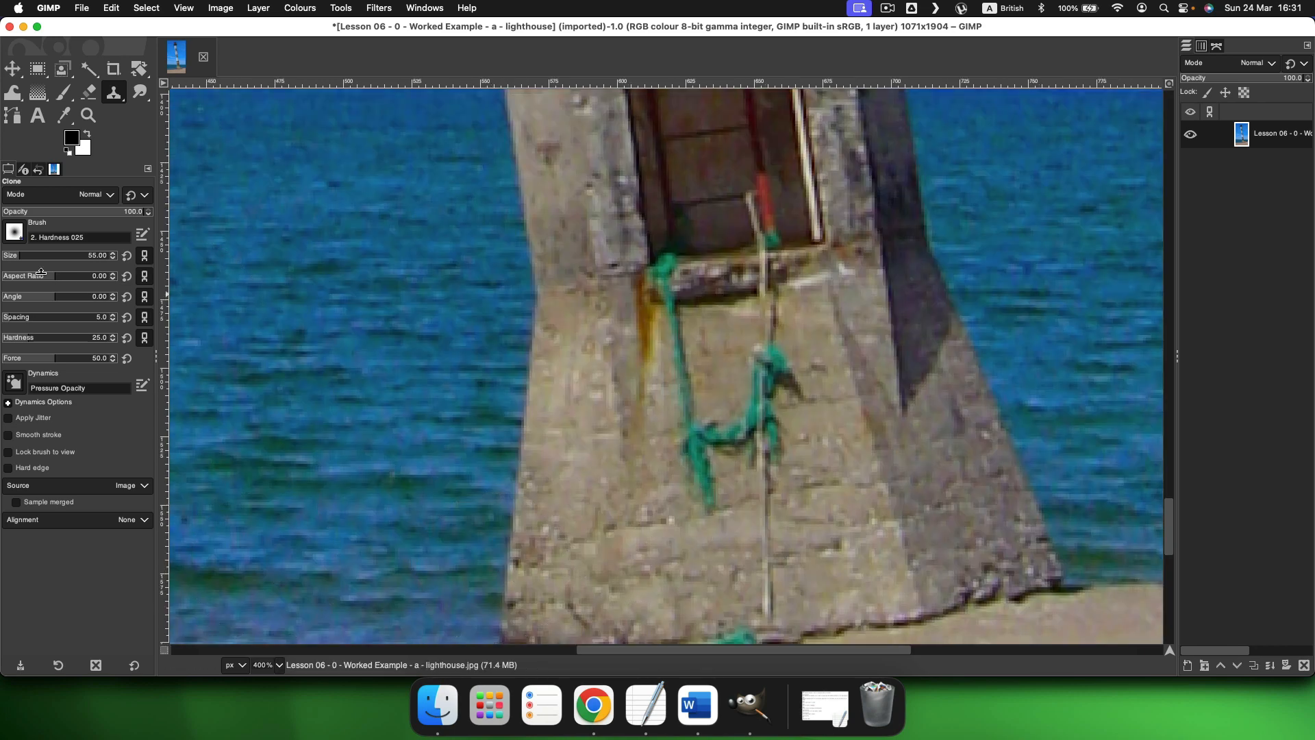
pyautogui.click(13, 255)
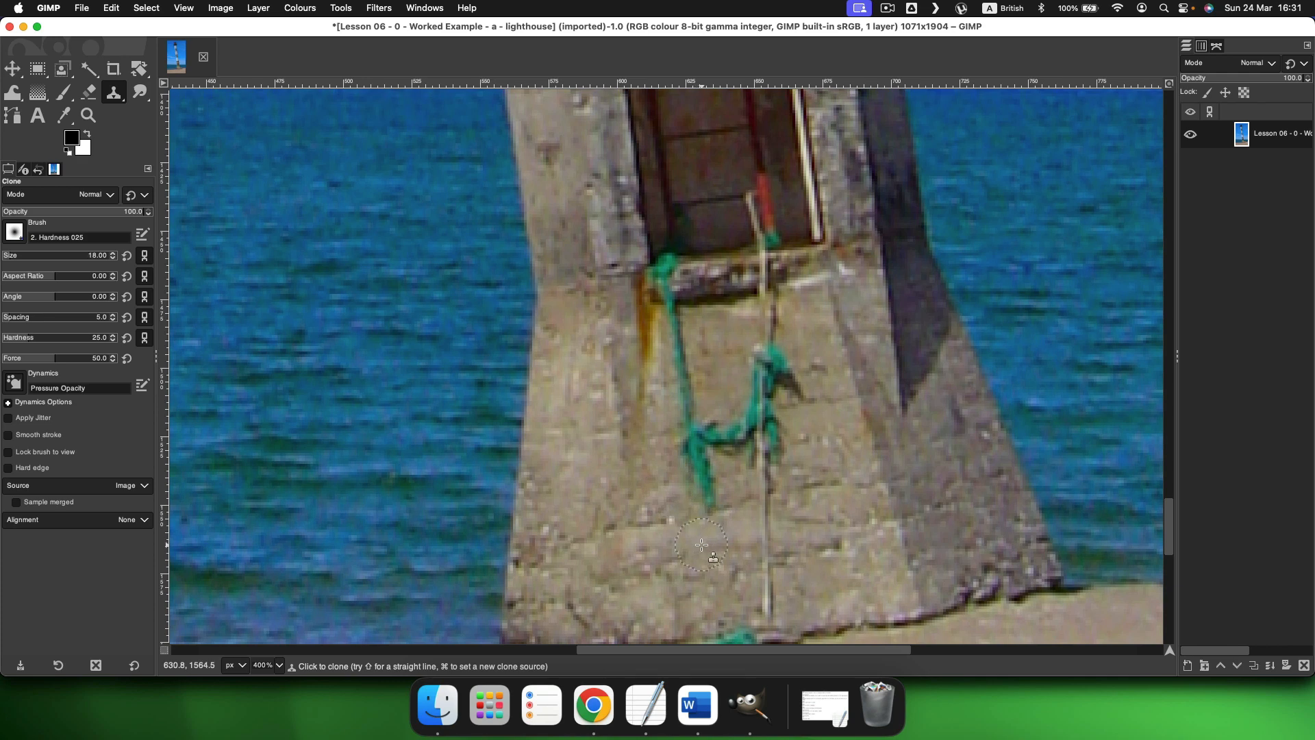
pyautogui.scroll(-3, 773, 547)
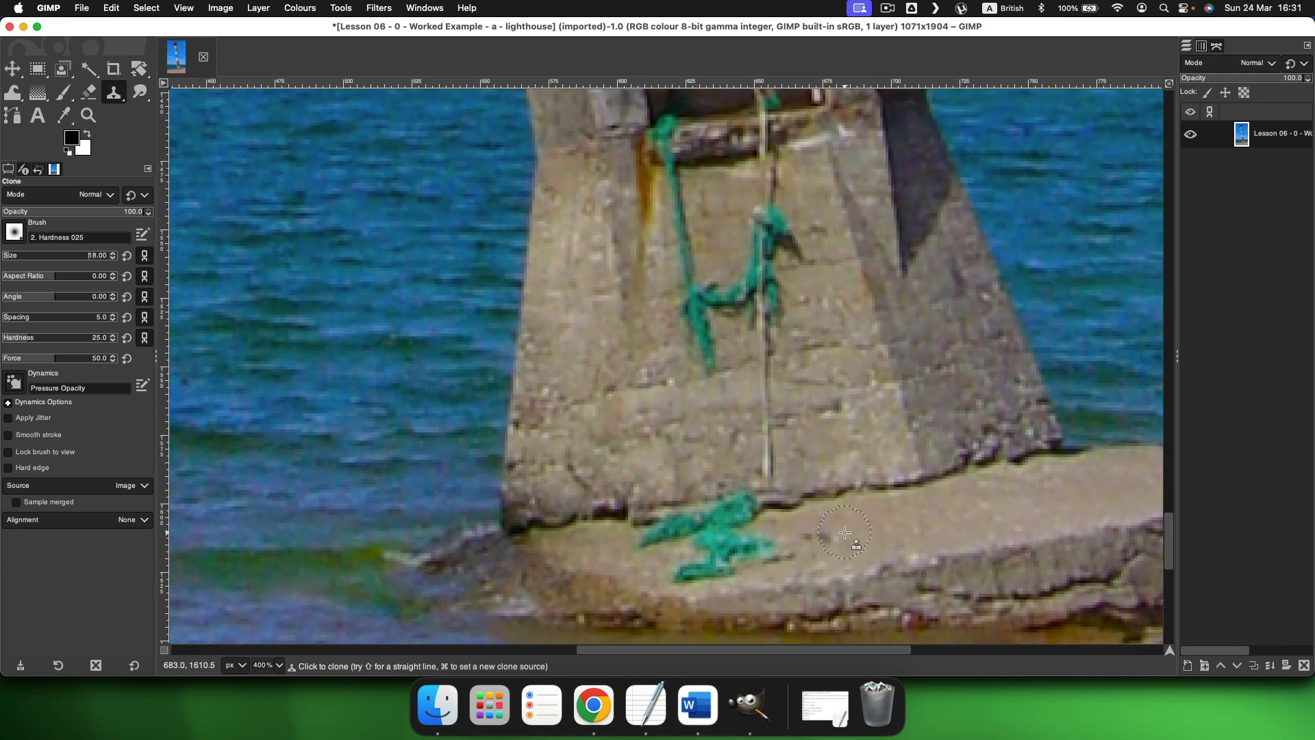
pyautogui.moveTo(789, 542)
pyautogui.mouseDown()
pyautogui.moveTo(711, 558)
pyautogui.moveTo(758, 541)
pyautogui.moveTo(757, 528)
pyautogui.moveTo(656, 543)
pyautogui.moveTo(734, 571)
pyautogui.moveTo(678, 576)
pyautogui.mouseUp()
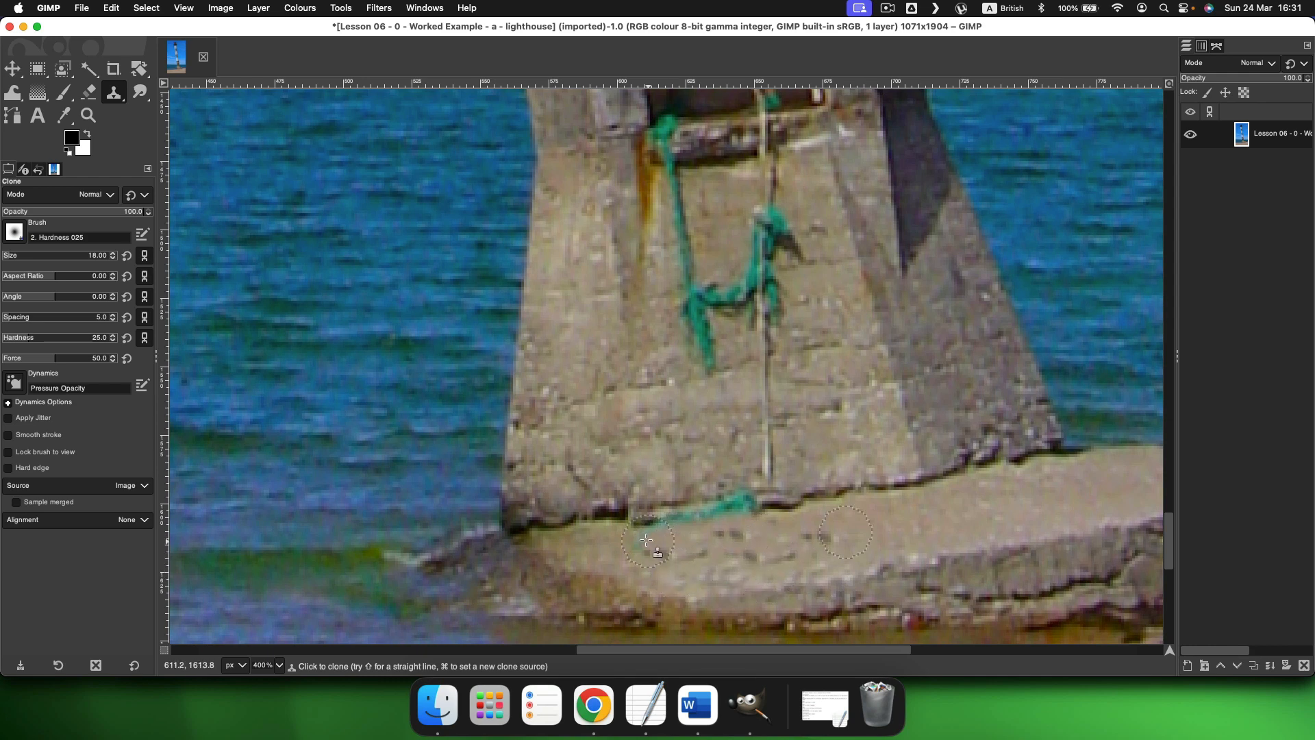
# Step: Clone the dark joint between tower and ledge over the remaining green rope, undoing the strokes that misalign and resampling along the joint
pyautogui.moveTo(645, 534); pyautogui.dragTo(754, 501)
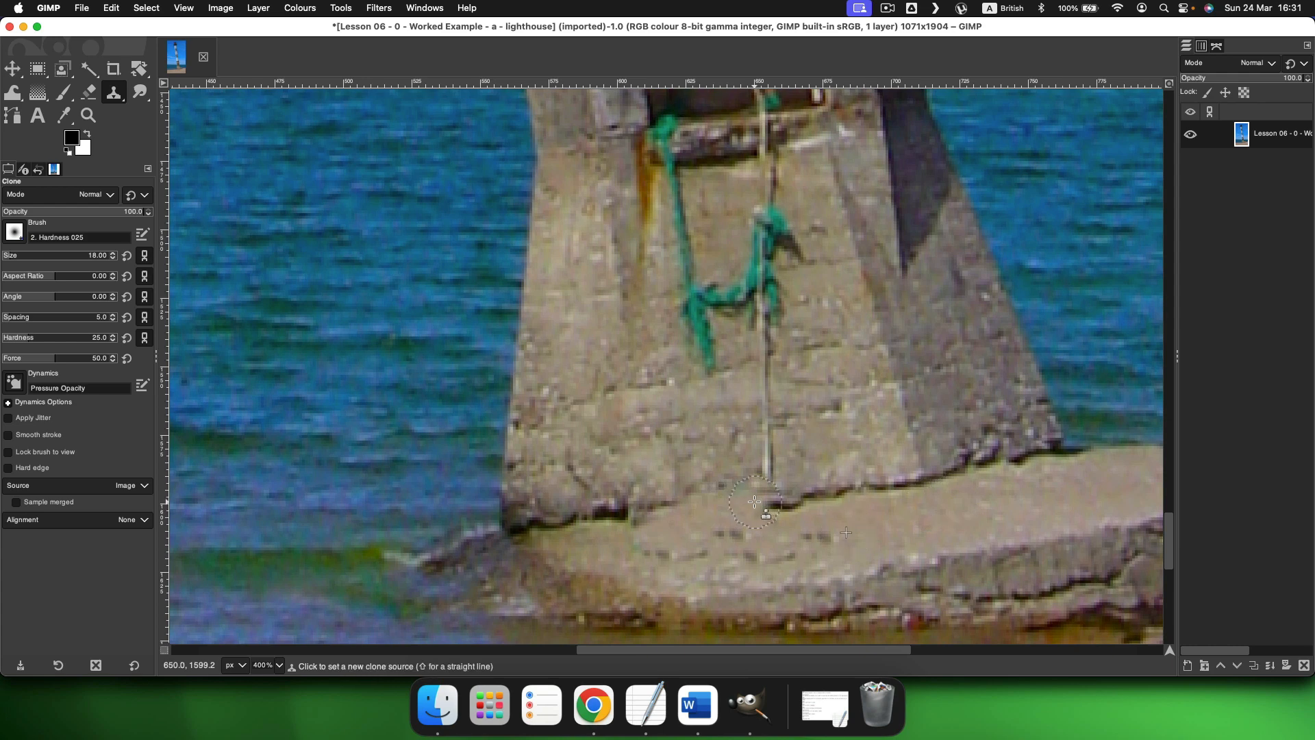
pyautogui.press('super+z')
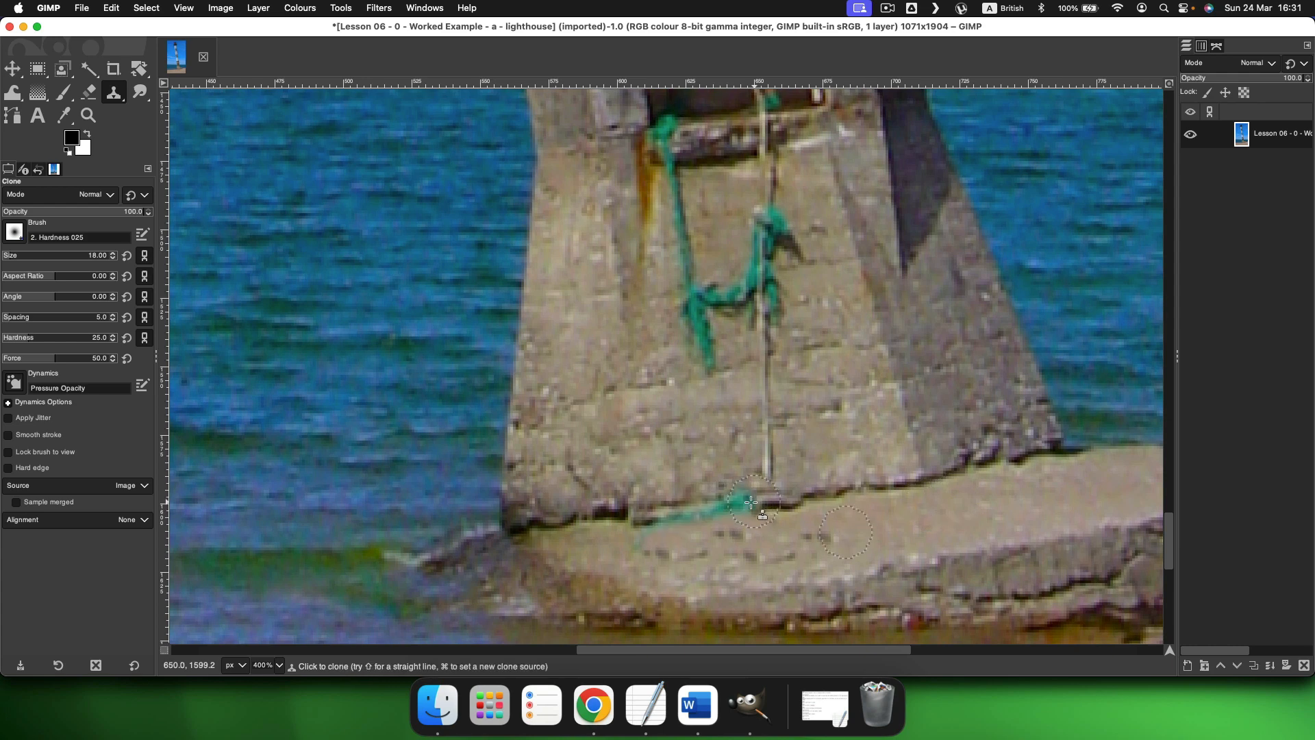
pyautogui.keyDown('super'); pyautogui.click(817, 500); pyautogui.keyUp('super')
pyautogui.moveTo(754, 506)
pyautogui.mouseDown()
pyautogui.moveTo(626, 520)
pyautogui.moveTo(730, 499)
pyautogui.moveTo(720, 505)
pyautogui.mouseUp()
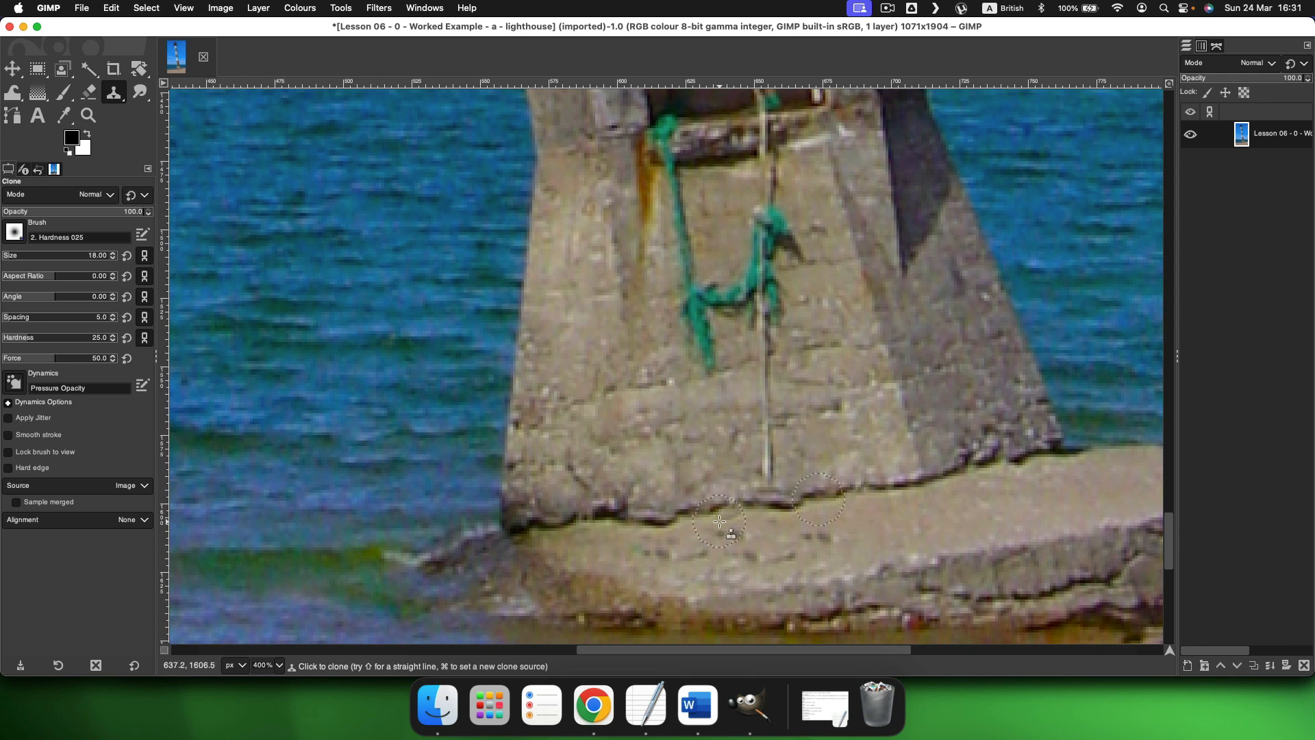
pyautogui.press('super+z')
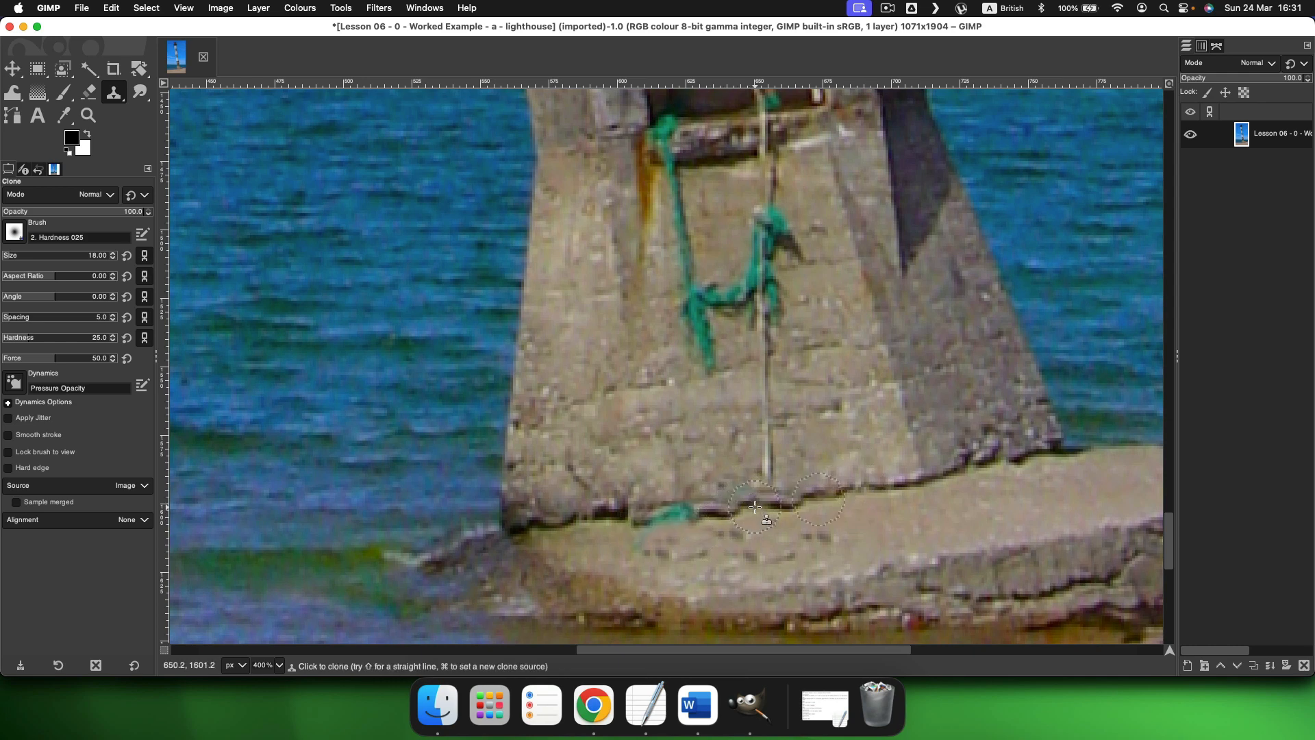
pyautogui.moveTo(755, 506); pyautogui.dragTo(635, 539)
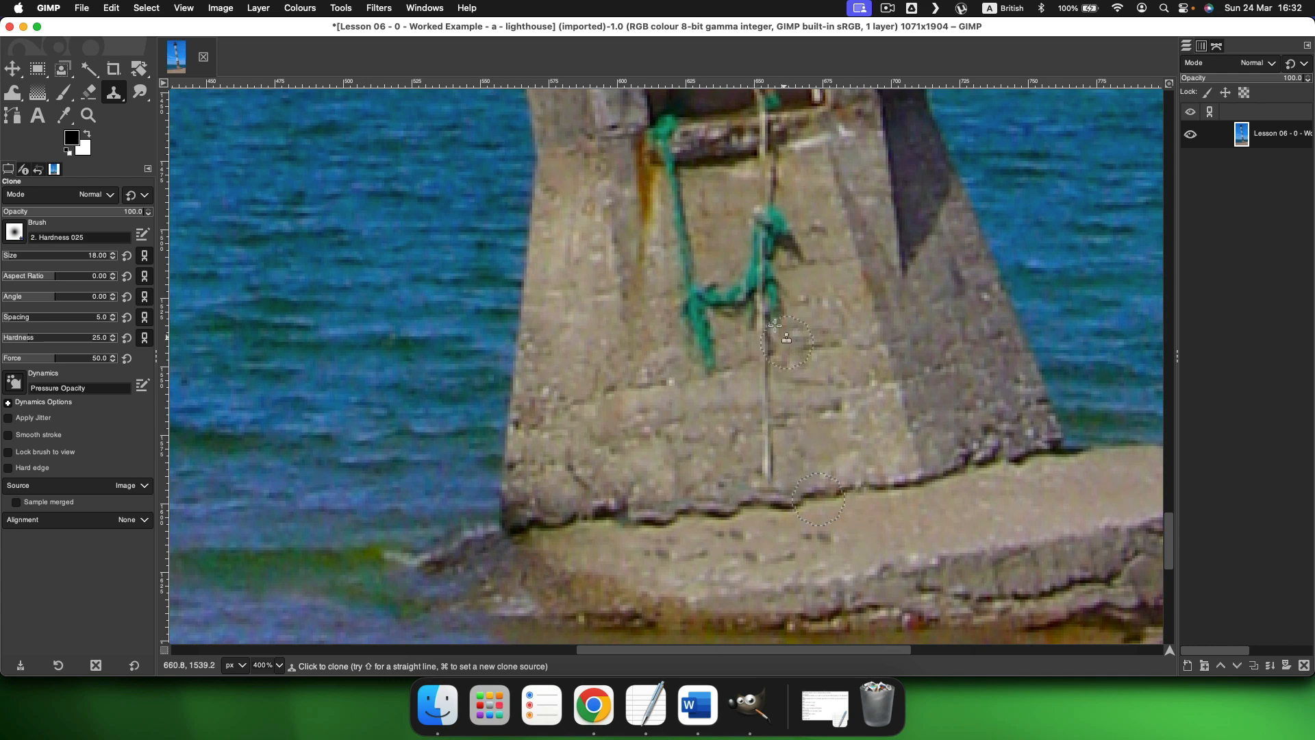
# Step: Clone concrete from beside the ropes over the hanging cord and the green rope on the tower's wall below the doorway
pyautogui.keyDown('super'); pyautogui.click(819, 440); pyautogui.keyUp('super')
pyautogui.moveTo(770, 472)
pyautogui.mouseDown()
pyautogui.moveTo(762, 321)
pyautogui.moveTo(778, 302)
pyautogui.mouseUp()
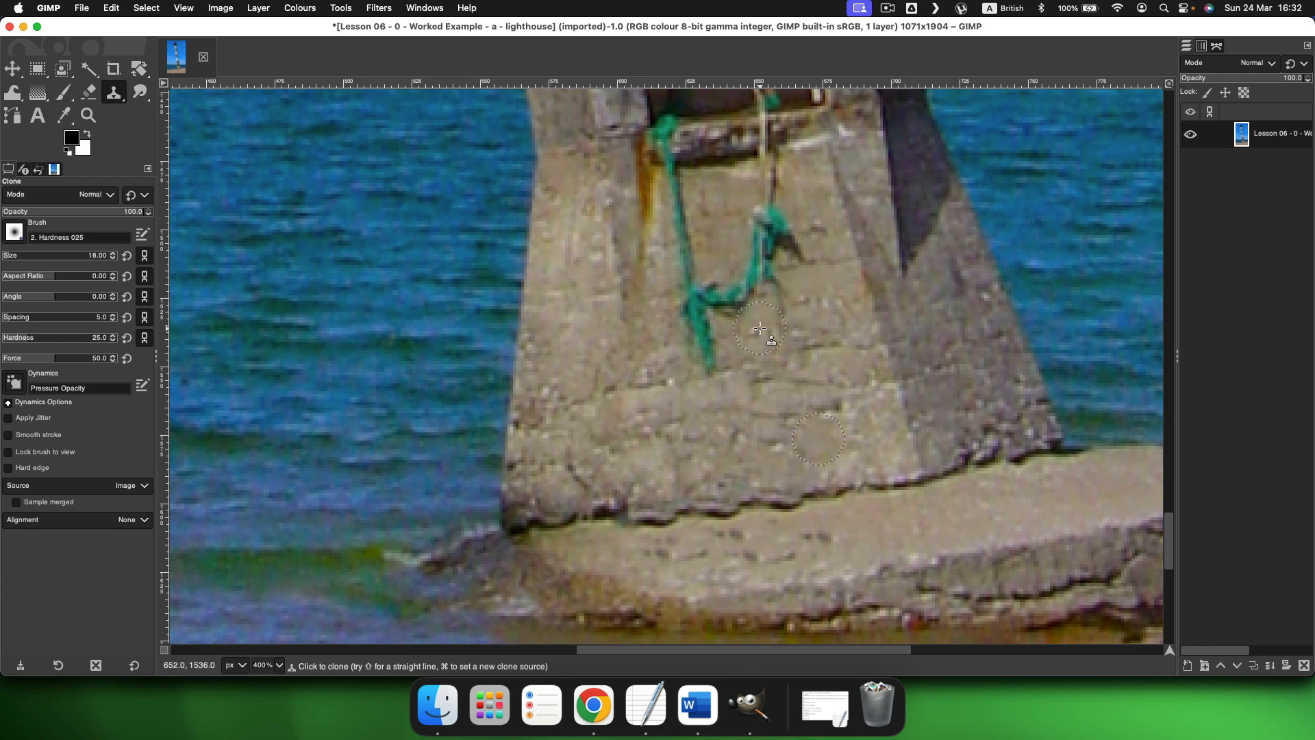
pyautogui.keyDown('super'); pyautogui.click(818, 292); pyautogui.keyUp('super')
pyautogui.moveTo(792, 226)
pyautogui.mouseDown()
pyautogui.moveTo(765, 242)
pyautogui.moveTo(800, 265)
pyautogui.moveTo(758, 202)
pyautogui.moveTo(766, 287)
pyautogui.moveTo(754, 284)
pyautogui.moveTo(747, 309)
pyautogui.moveTo(714, 299)
pyautogui.moveTo(719, 341)
pyautogui.moveTo(715, 360)
pyautogui.moveTo(710, 333)
pyautogui.moveTo(705, 361)
pyautogui.moveTo(691, 283)
pyautogui.moveTo(700, 294)
pyautogui.moveTo(736, 266)
pyautogui.mouseUp()
pyautogui.moveTo(745, 219)
pyautogui.mouseDown()
pyautogui.moveTo(746, 252)
pyautogui.moveTo(751, 212)
pyautogui.moveTo(756, 235)
pyautogui.moveTo(673, 266)
pyautogui.moveTo(685, 276)
pyautogui.moveTo(674, 183)
pyautogui.mouseUp()
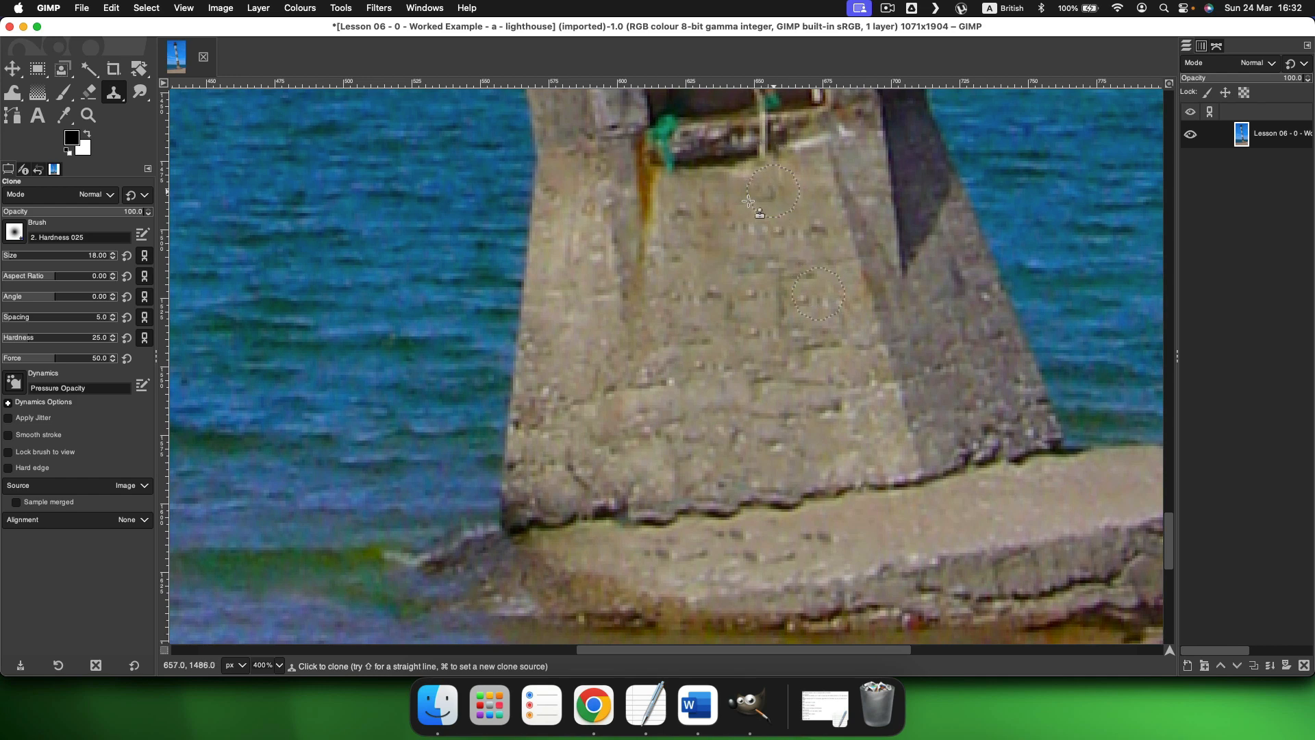
# Step: At 800% zoom, clone the doorway sill's stone texture over the green rope knot at the sill's left end
pyautogui.click(278, 665)
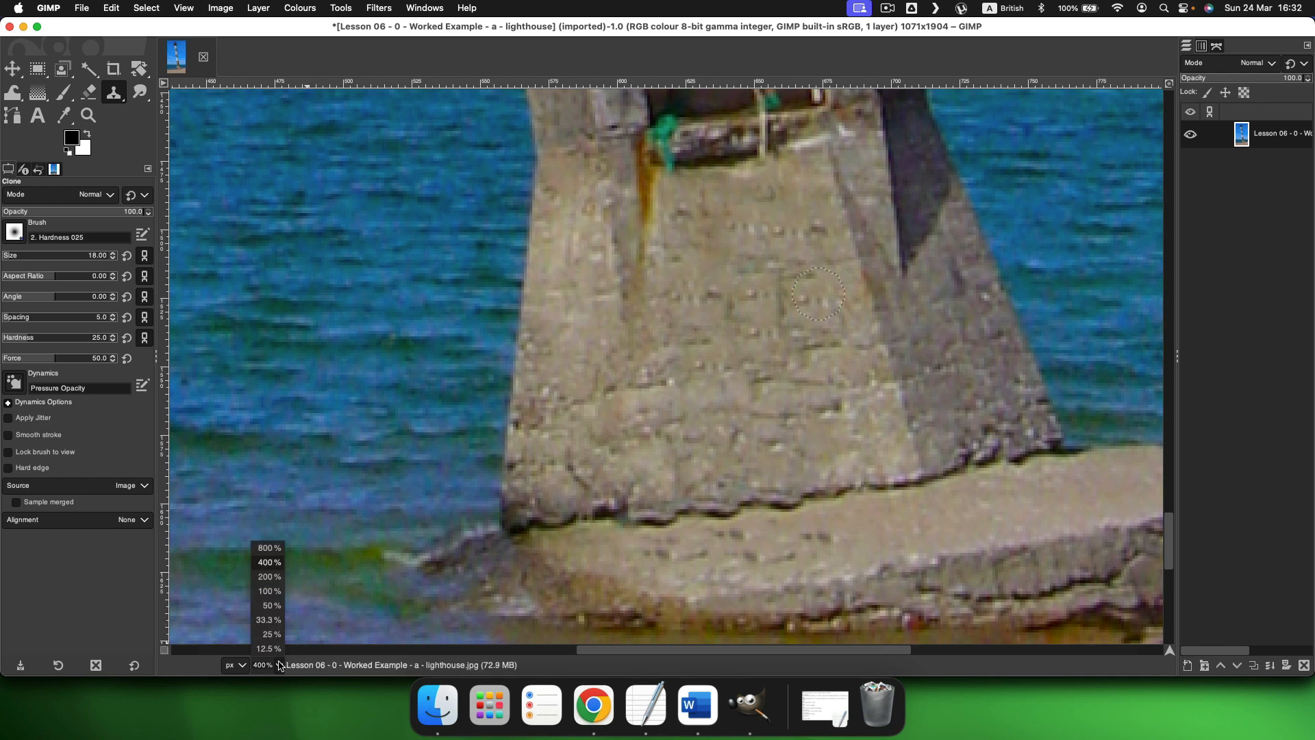
pyautogui.click(267, 548)
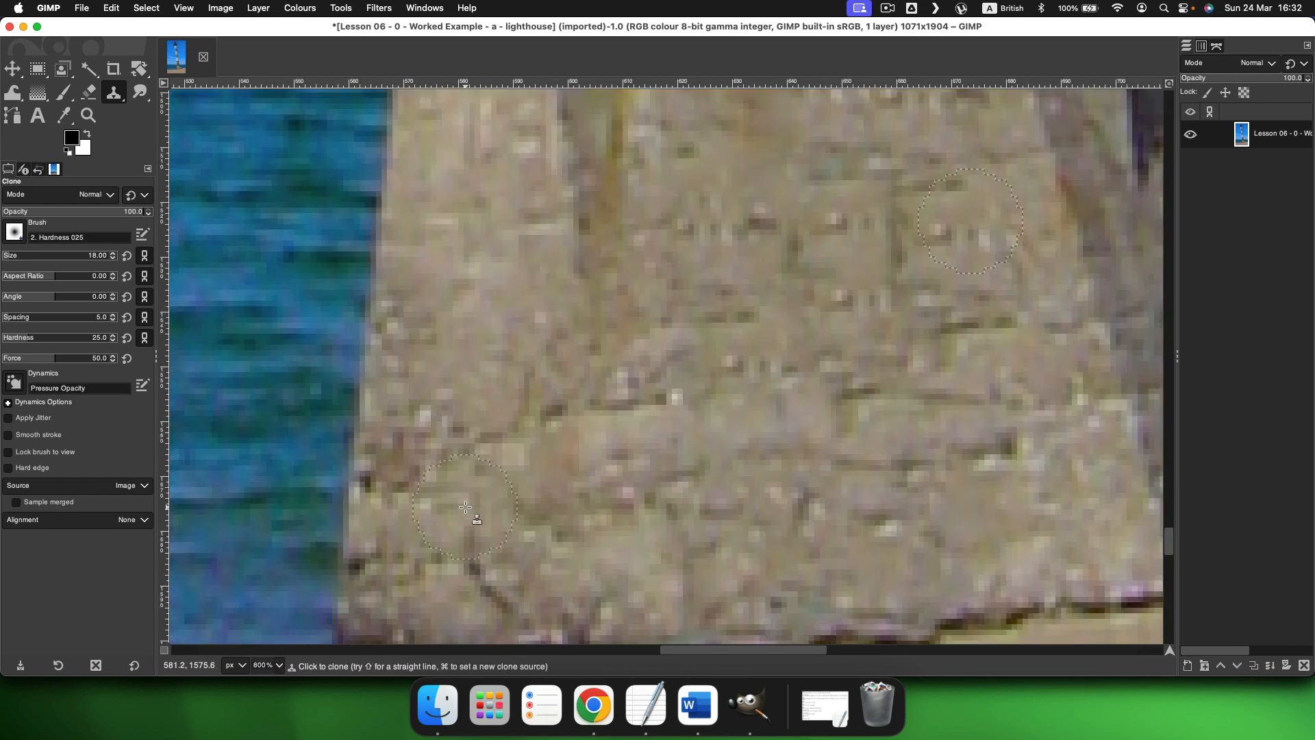
pyautogui.scroll(5, 465, 506)
pyautogui.scroll(2, 465, 507)
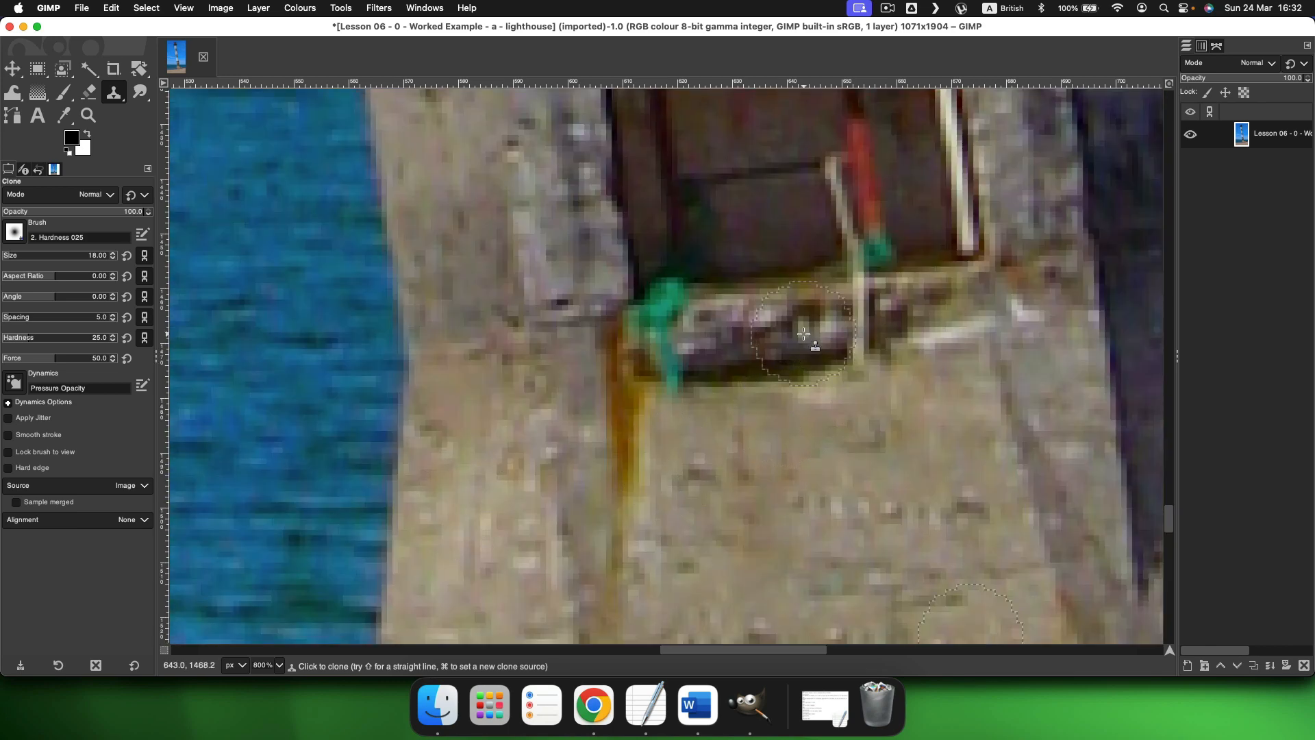
pyautogui.keyDown('super'); pyautogui.click(801, 324); pyautogui.keyUp('super')
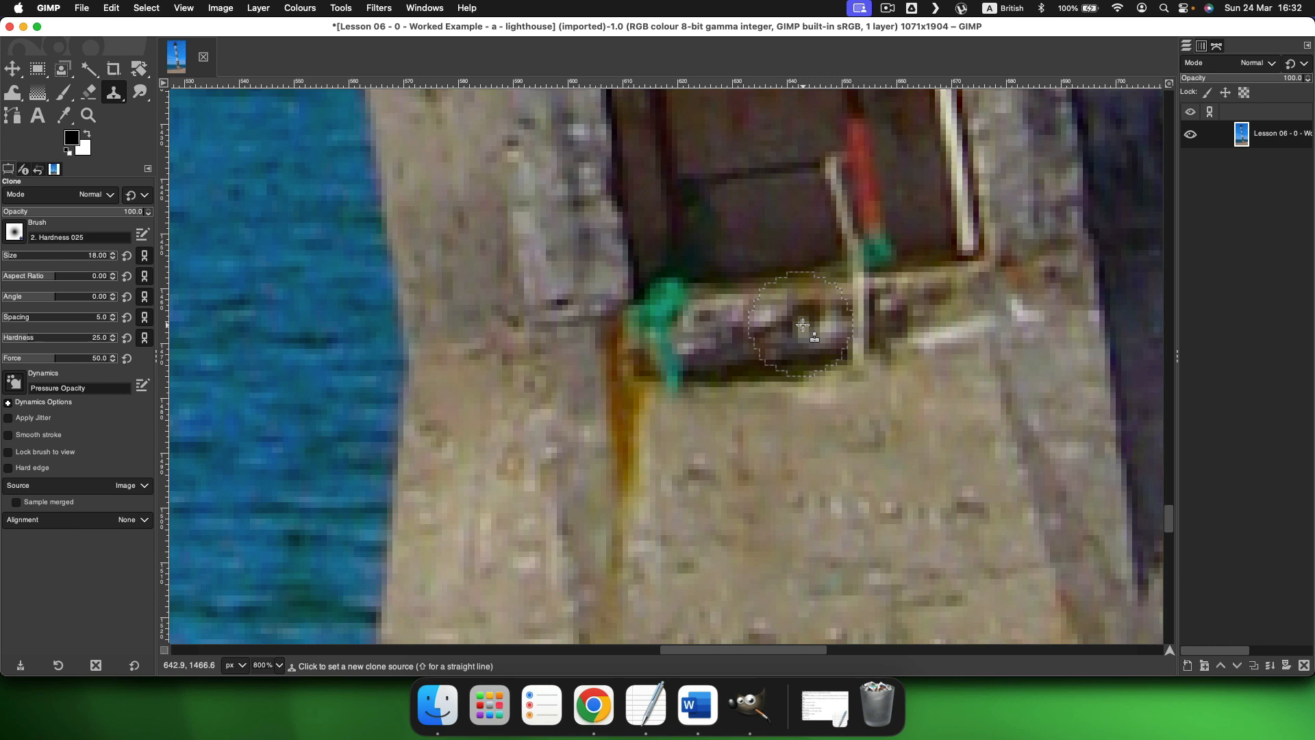
pyautogui.click(682, 333)
pyautogui.moveTo(669, 334)
pyautogui.mouseDown()
pyautogui.moveTo(669, 307)
pyautogui.moveTo(672, 373)
pyautogui.moveTo(645, 339)
pyautogui.moveTo(673, 298)
pyautogui.mouseUp()
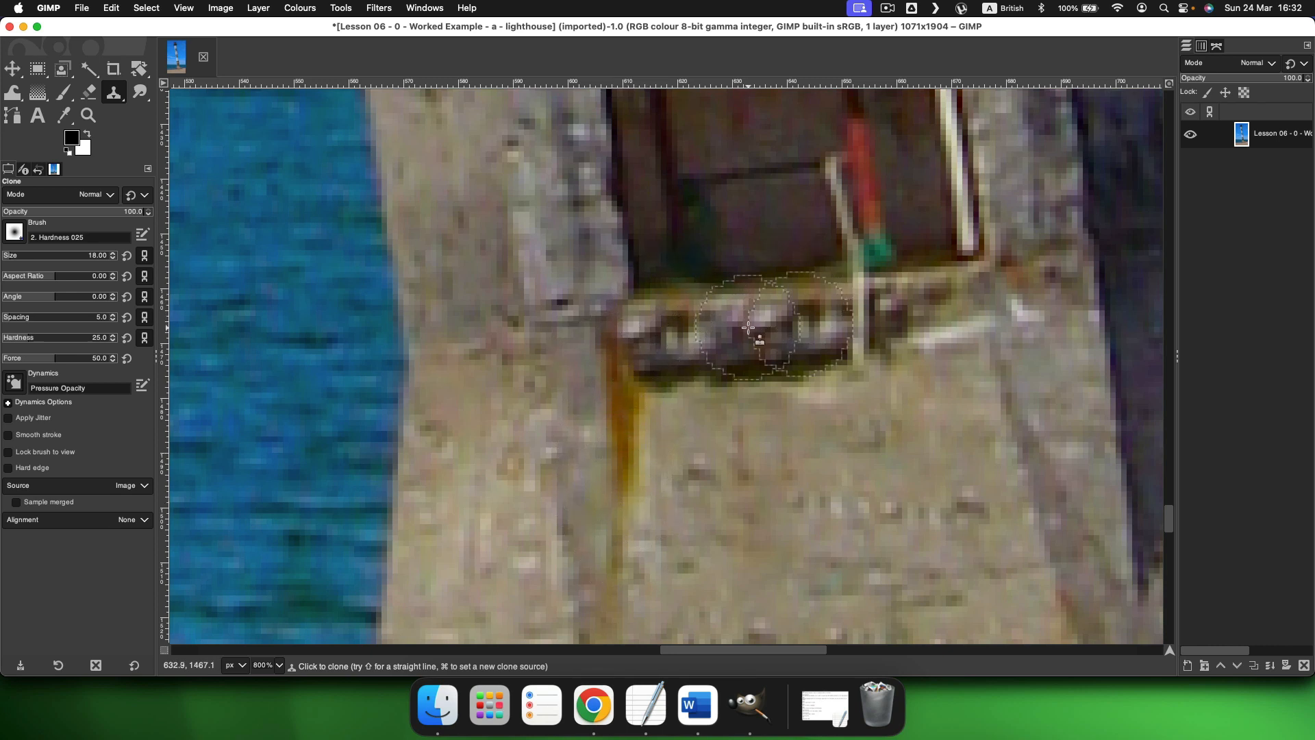
# Step: Clone the dark door panel over the red pole, pale rope and green knot at the bottom of the doorway
pyautogui.scroll(5, 748, 328)
pyautogui.scroll(-3, 748, 328)
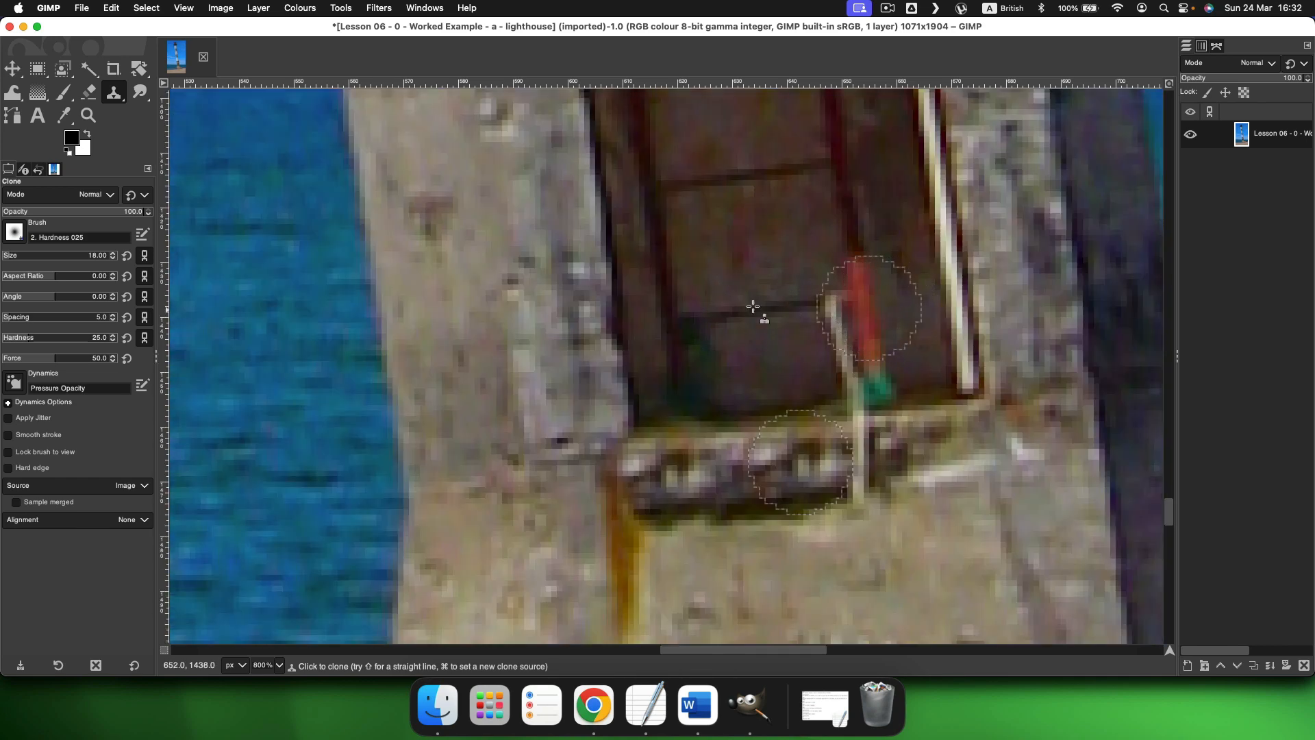
pyautogui.moveTo(710, 314)
pyautogui.mouseDown()
pyautogui.moveTo(848, 303)
pyautogui.moveTo(866, 274)
pyautogui.moveTo(846, 355)
pyautogui.moveTo(856, 376)
pyautogui.moveTo(856, 389)
pyautogui.mouseUp()
pyautogui.keyDown('super'); pyautogui.click(732, 315); pyautogui.keyUp('super')
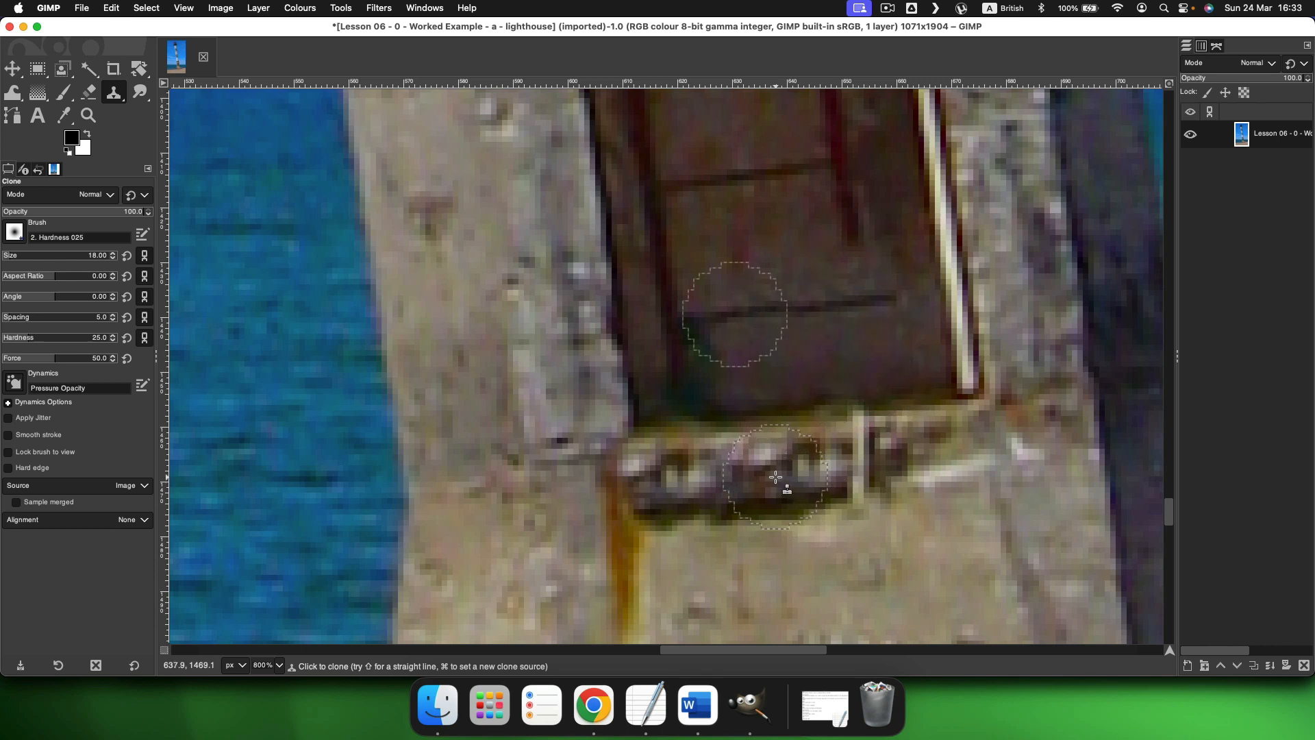
# Step: Clone stone from the left part of the sill over the pale rope crossing it, undoing and repainting the first attempt
pyautogui.keyDown('super'); pyautogui.click(739, 472); pyautogui.keyUp('super')
pyautogui.moveTo(841, 440)
pyautogui.mouseDown()
pyautogui.moveTo(851, 415)
pyautogui.moveTo(875, 434)
pyautogui.moveTo(863, 500)
pyautogui.moveTo(851, 494)
pyautogui.moveTo(868, 489)
pyautogui.mouseUp()
pyautogui.press('super+z')
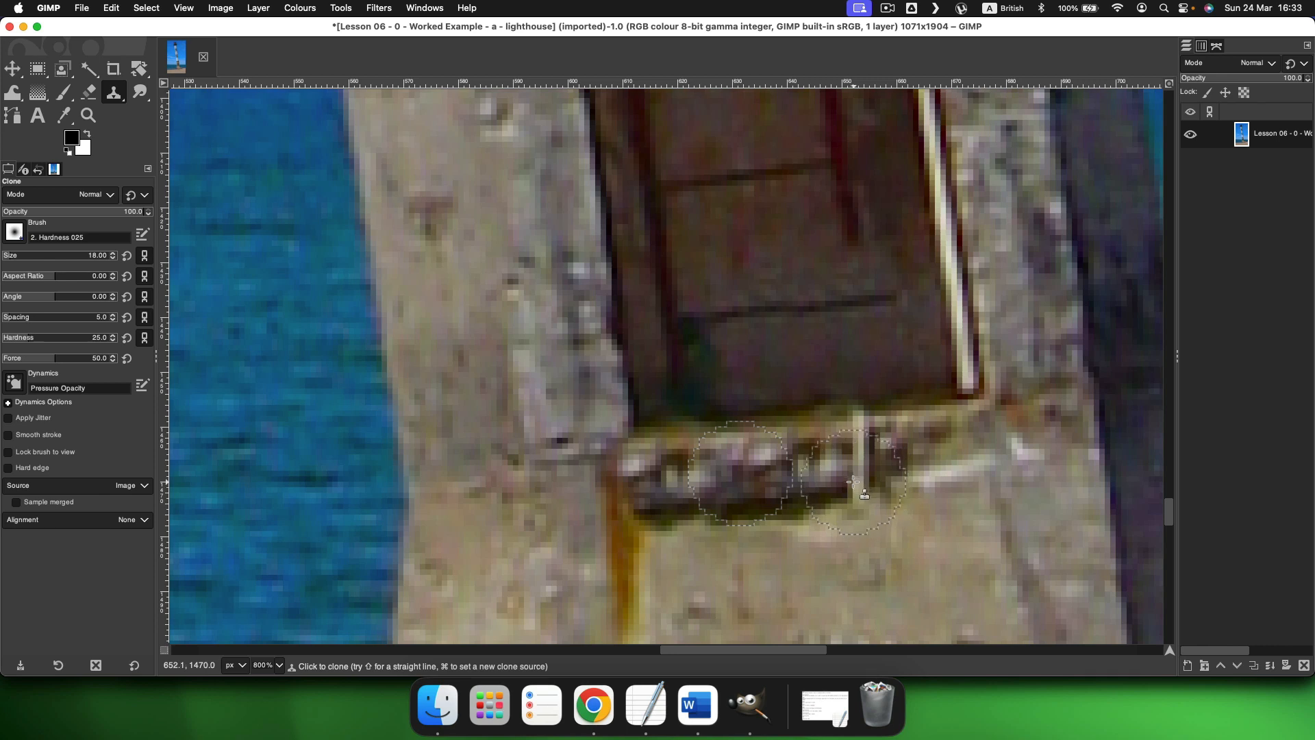
pyautogui.moveTo(840, 458)
pyautogui.mouseDown()
pyautogui.moveTo(875, 461)
pyautogui.moveTo(869, 433)
pyautogui.moveTo(871, 490)
pyautogui.moveTo(858, 499)
pyautogui.moveTo(858, 474)
pyautogui.moveTo(869, 475)
pyautogui.mouseUp()
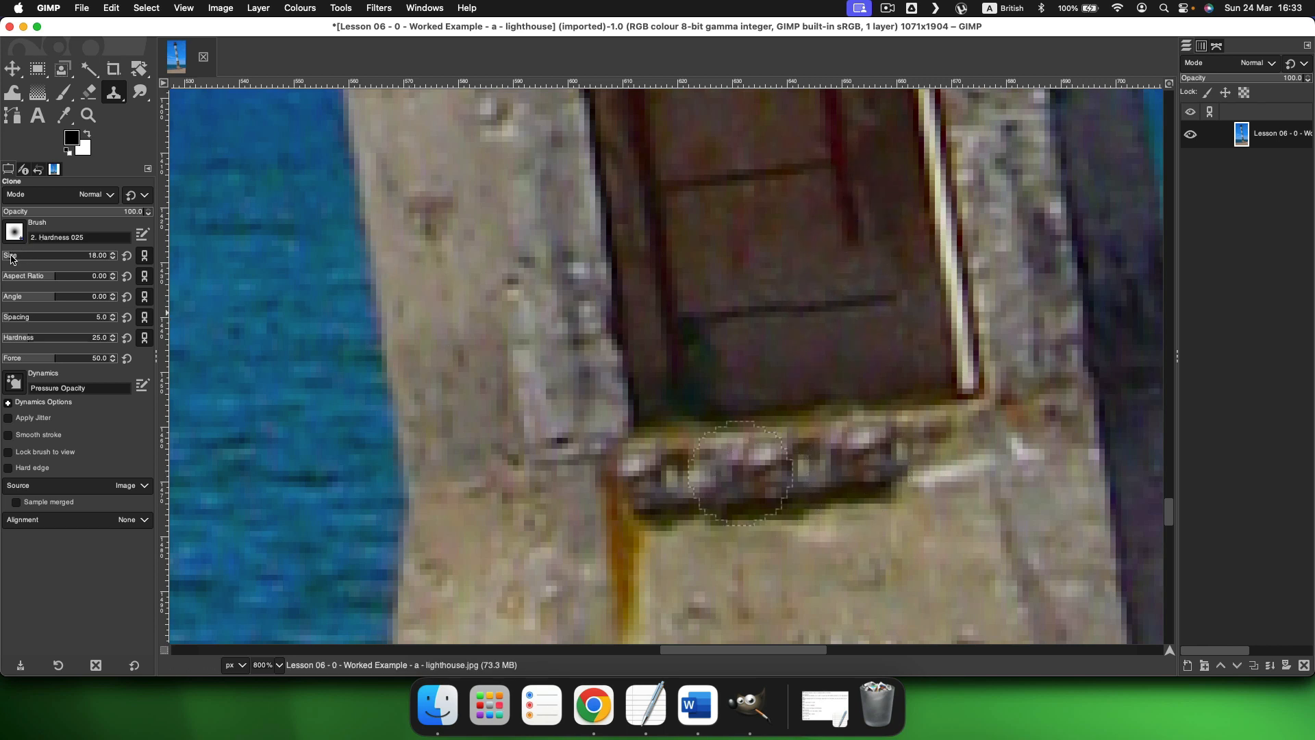
# Step: With brush size 7, clone the door's dark red strip downwards to the sill, and check the whole image at 50% zoom
pyautogui.keyDown('super'); pyautogui.click(844, 196); pyautogui.keyUp('super')
pyautogui.moveTo(853, 244); pyautogui.dragTo(881, 382)
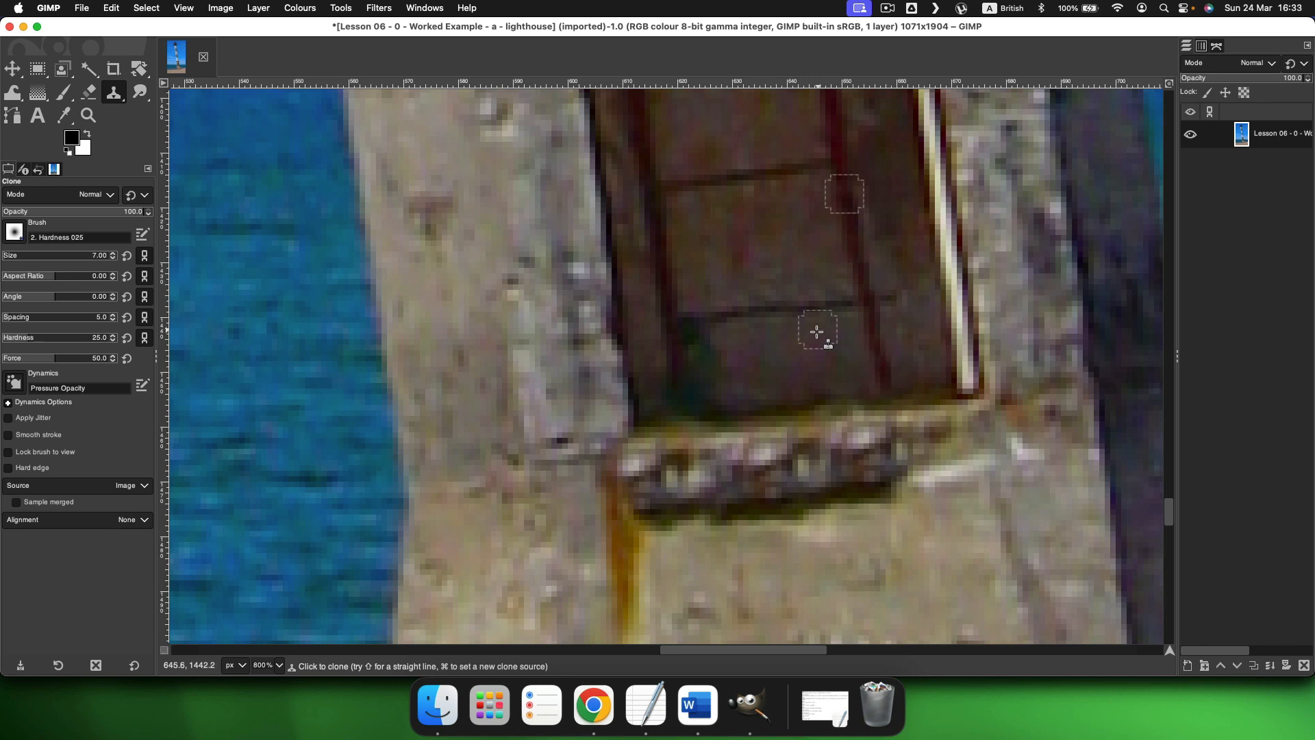
pyautogui.click(278, 665)
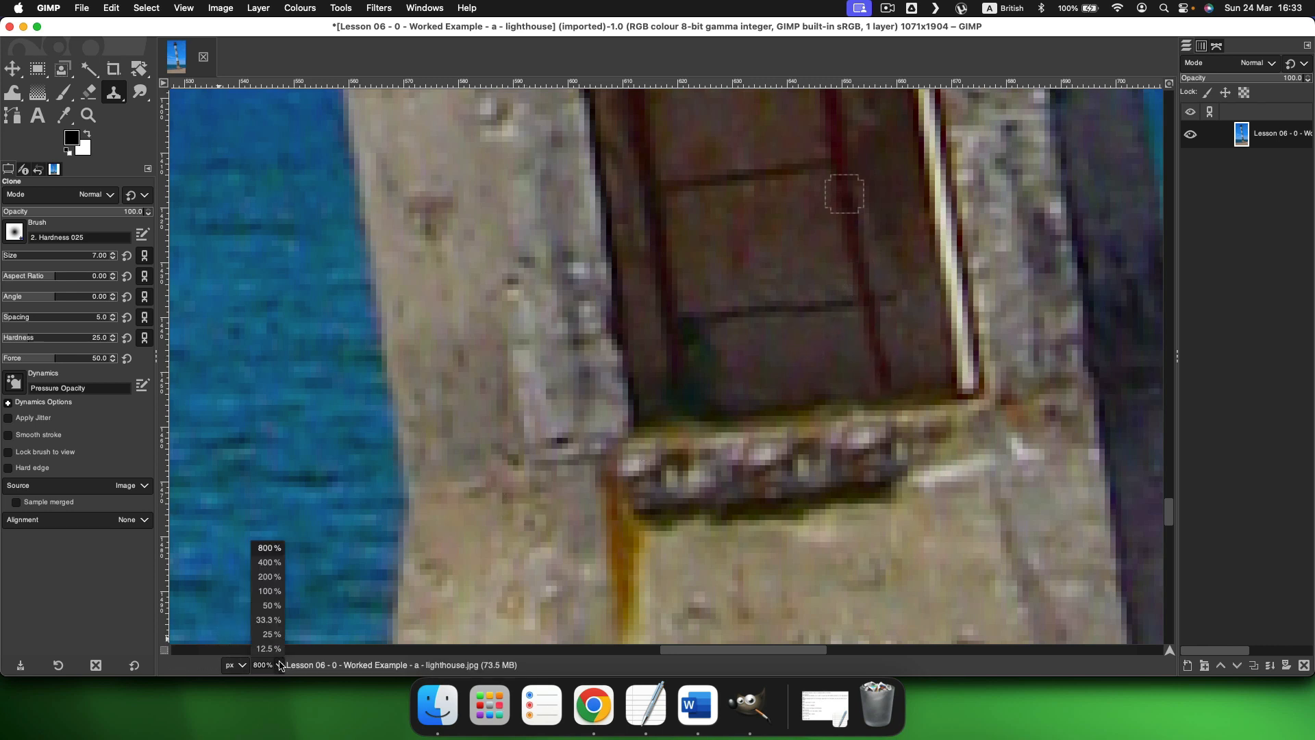
pyautogui.click(269, 606)
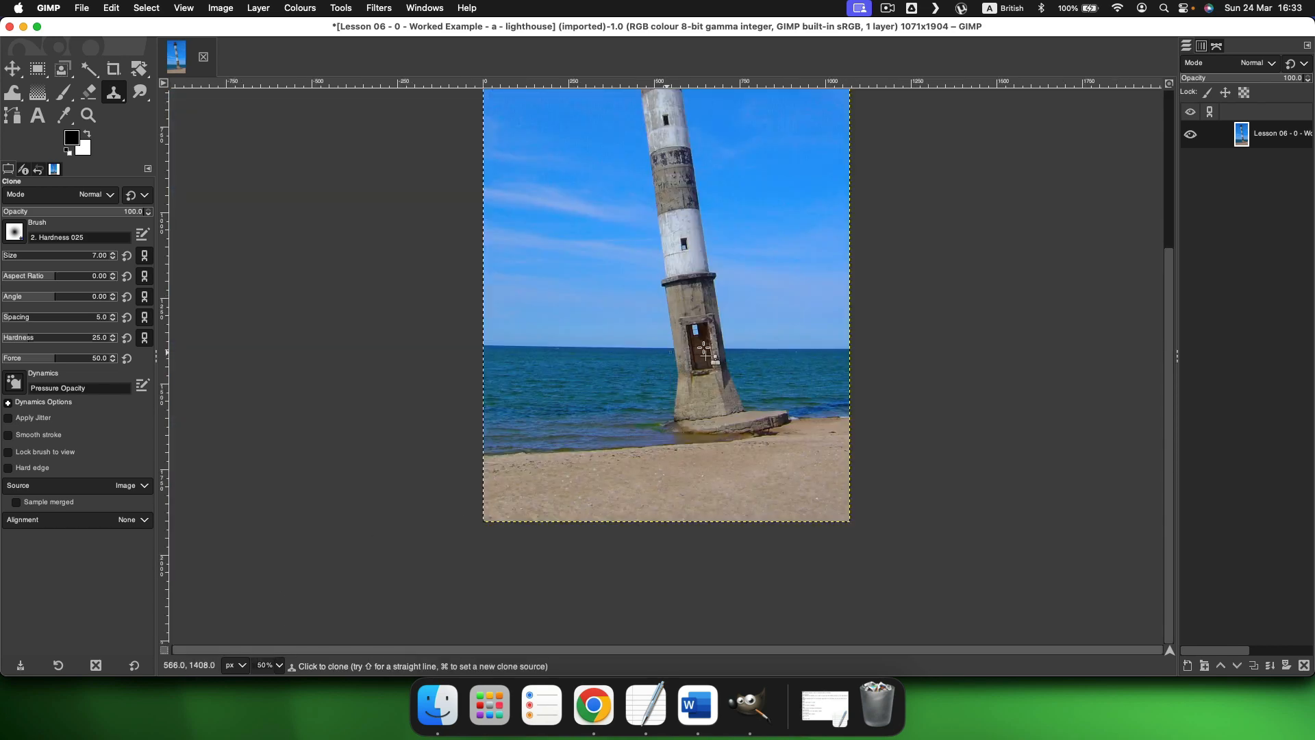
pyautogui.scroll(5, 707, 339)
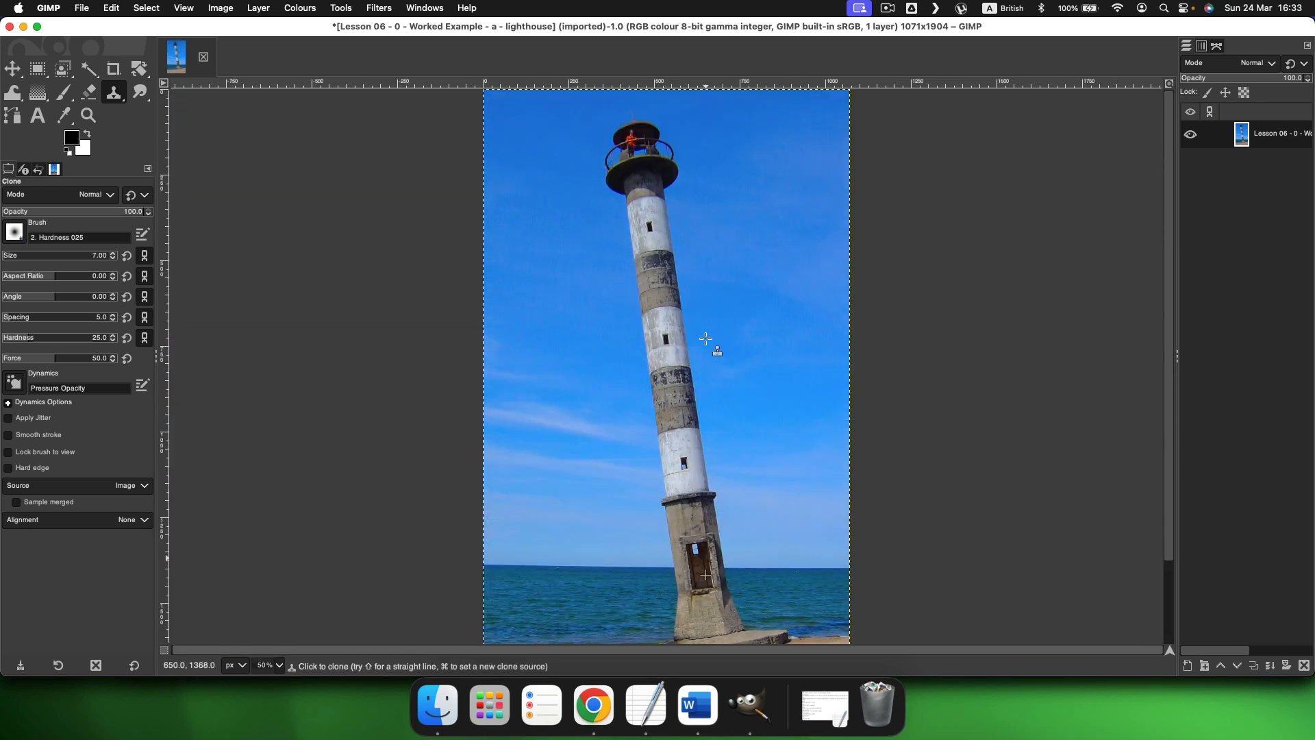
pyautogui.scroll(-2, 706, 339)
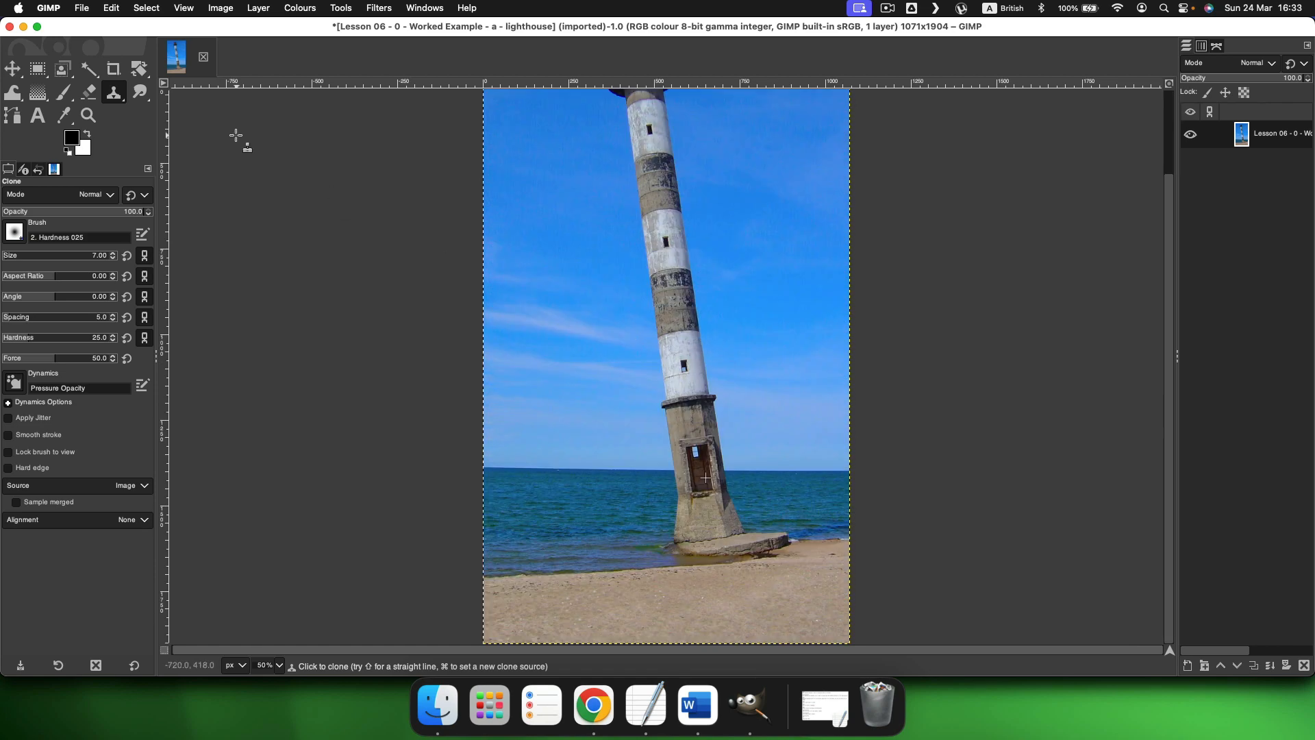
# Step: Export the retouched image to the GIMP Assets folder as "Lesson 06 - 0 - Worked Example - Finished 2.jpg", accepting the JPEG export options
pyautogui.click(82, 8)
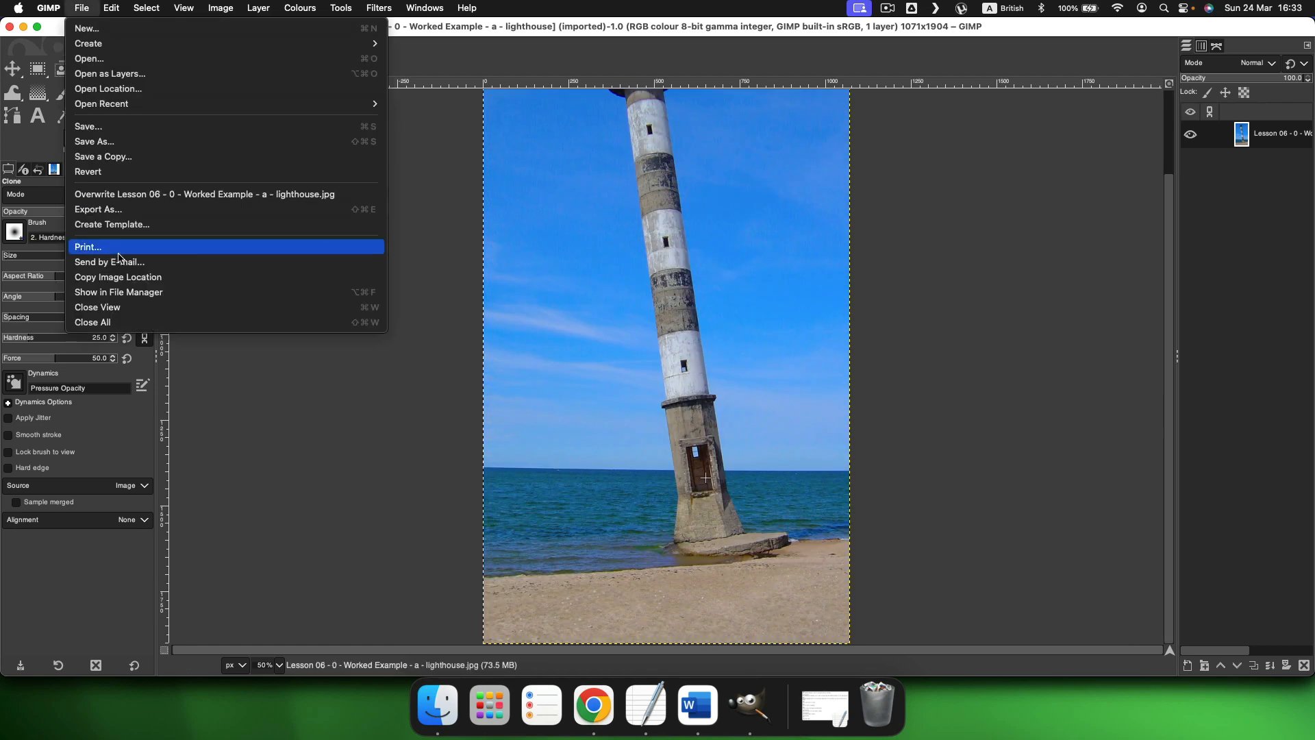
pyautogui.click(104, 208)
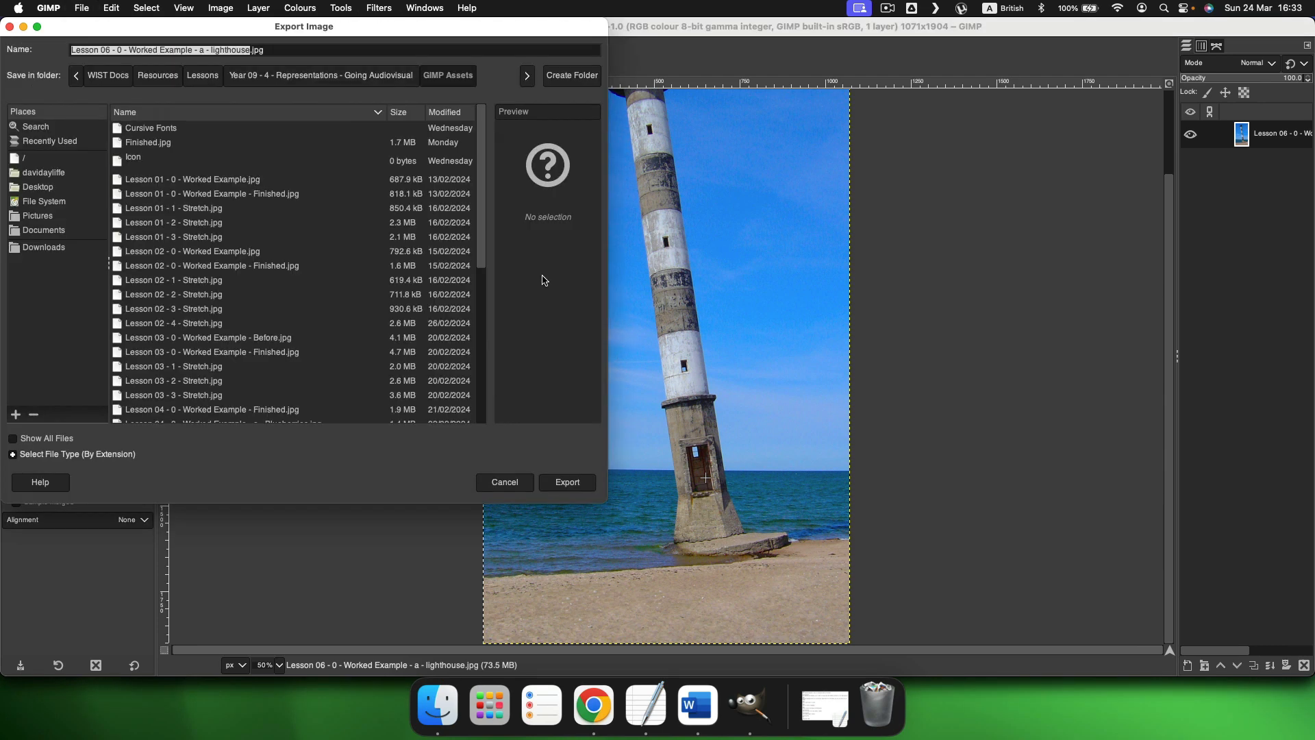
pyautogui.scroll(-10, 318, 296)
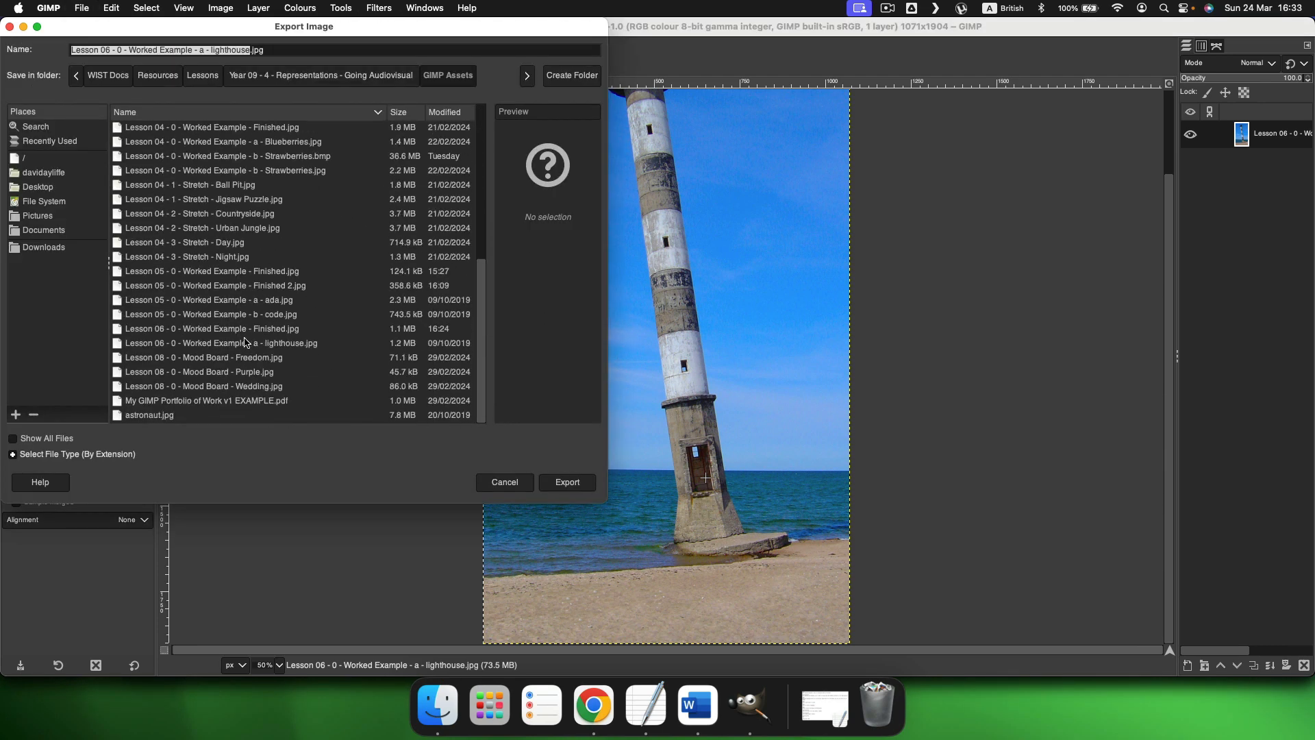
pyautogui.click(273, 333)
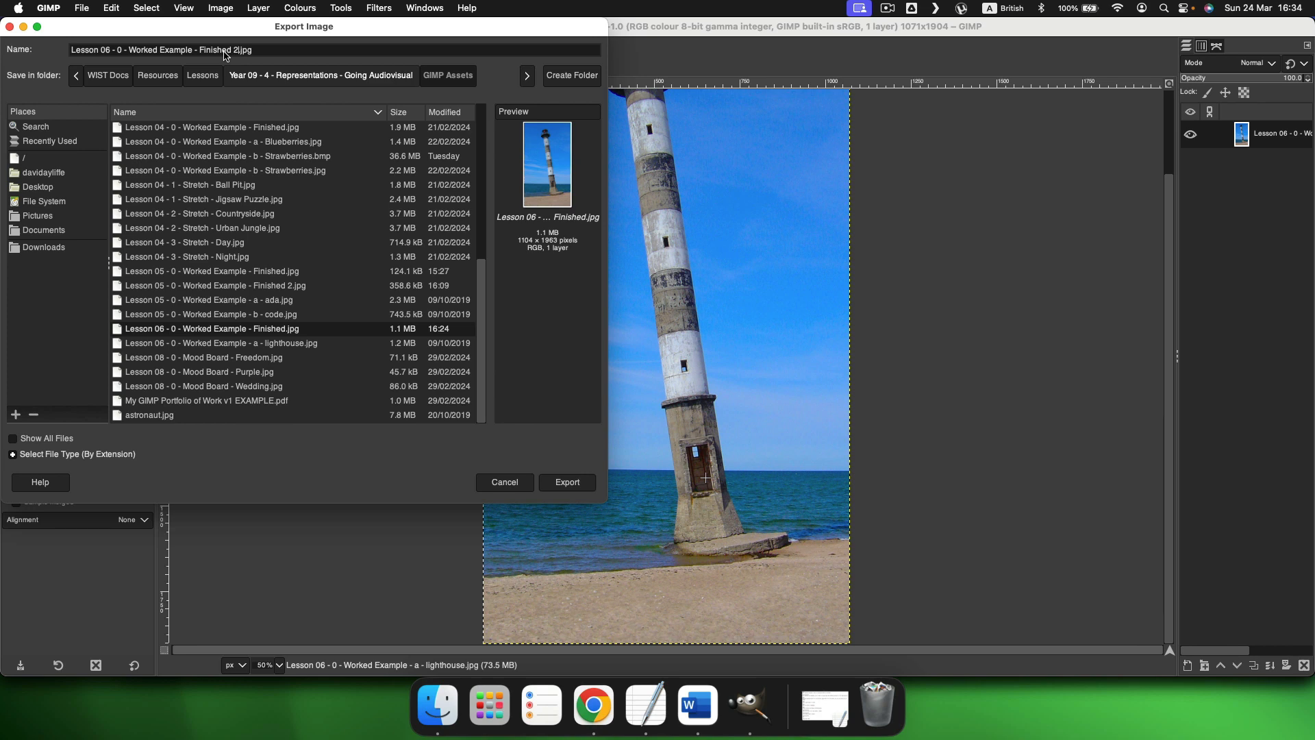
pyautogui.click(560, 483)
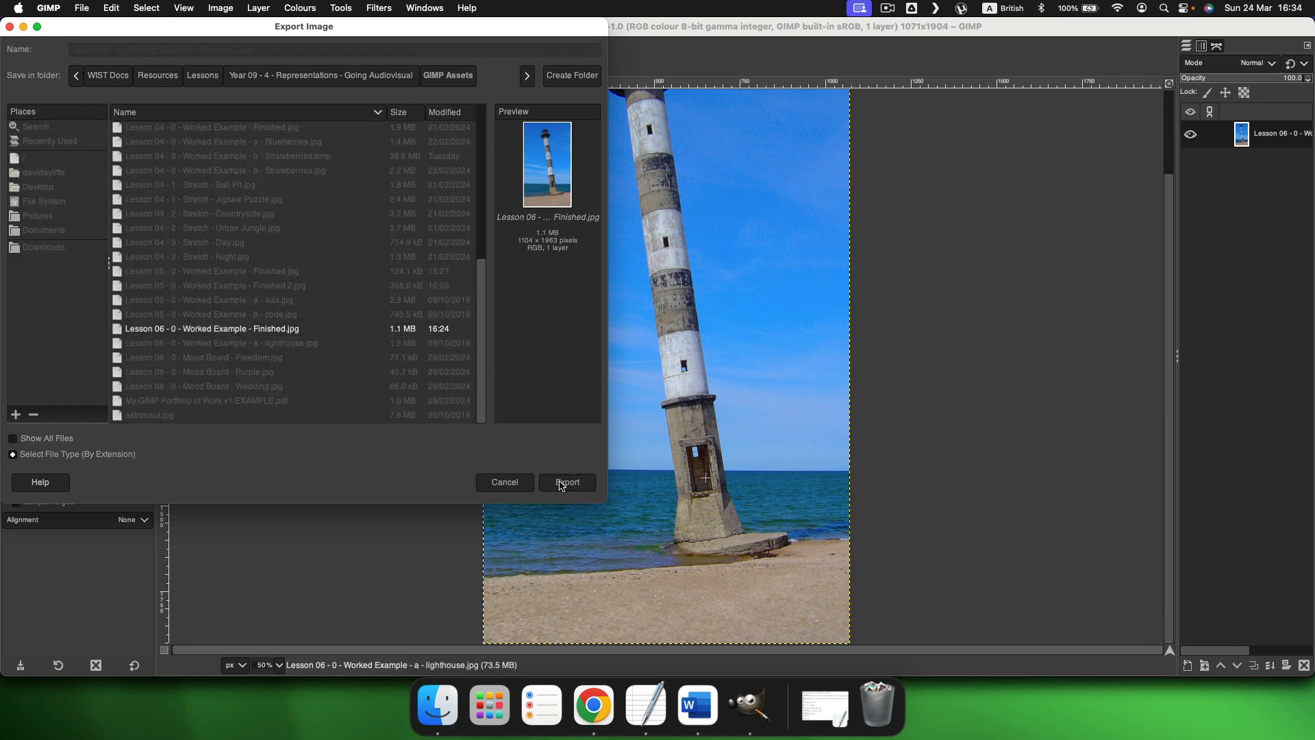
pyautogui.click(720, 508)
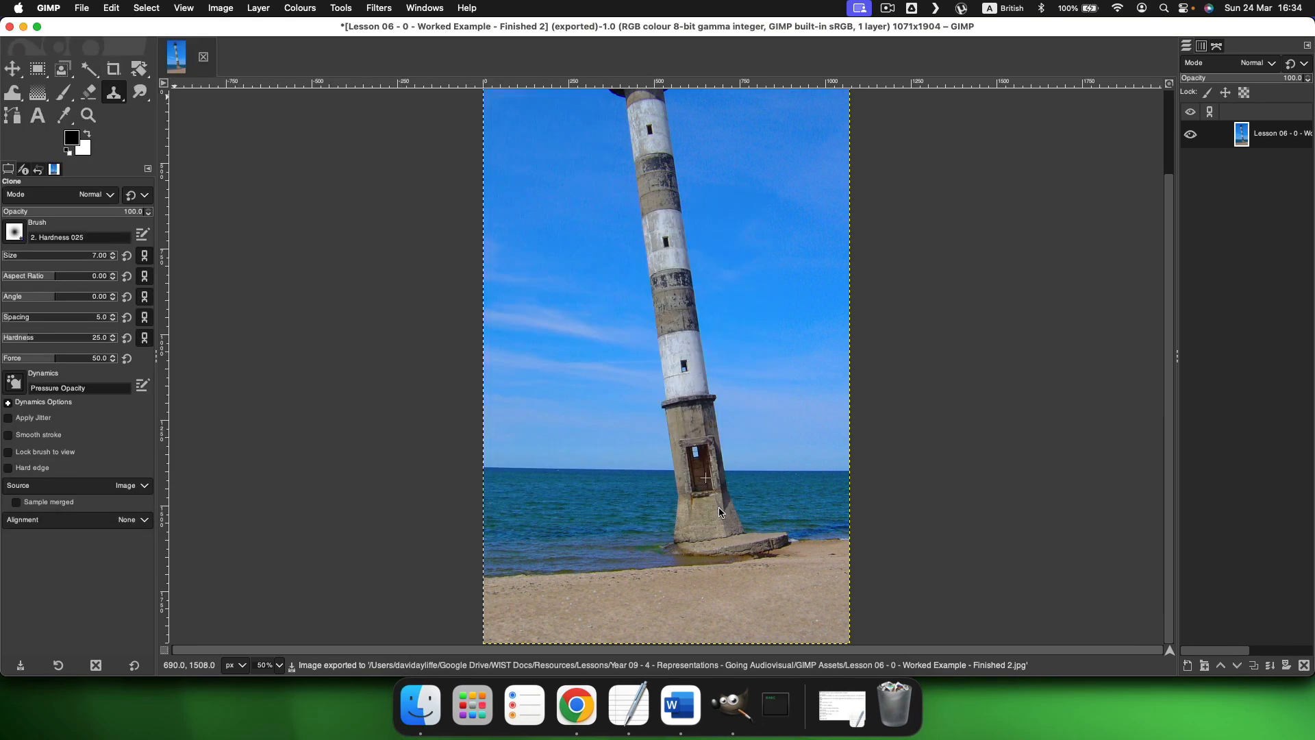
pyautogui.scroll(-3, 727, 329)
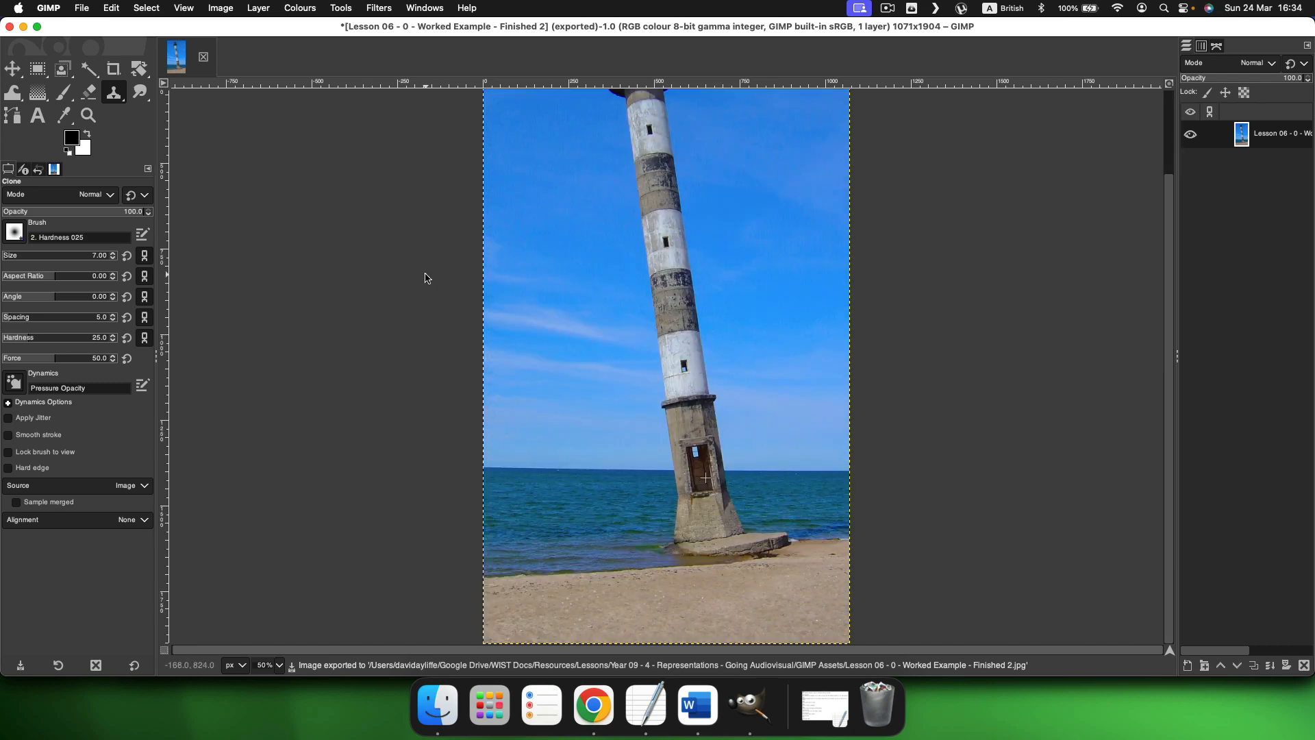
pyautogui.click(867, 14)
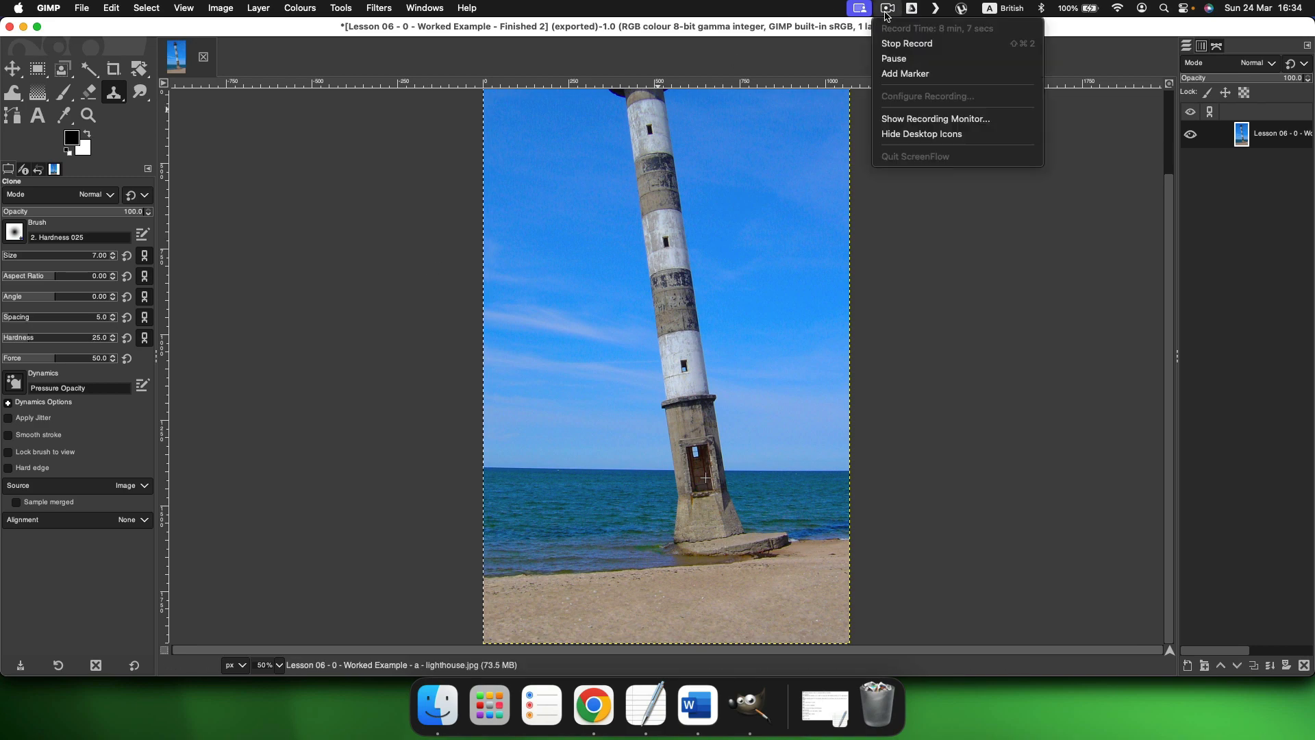